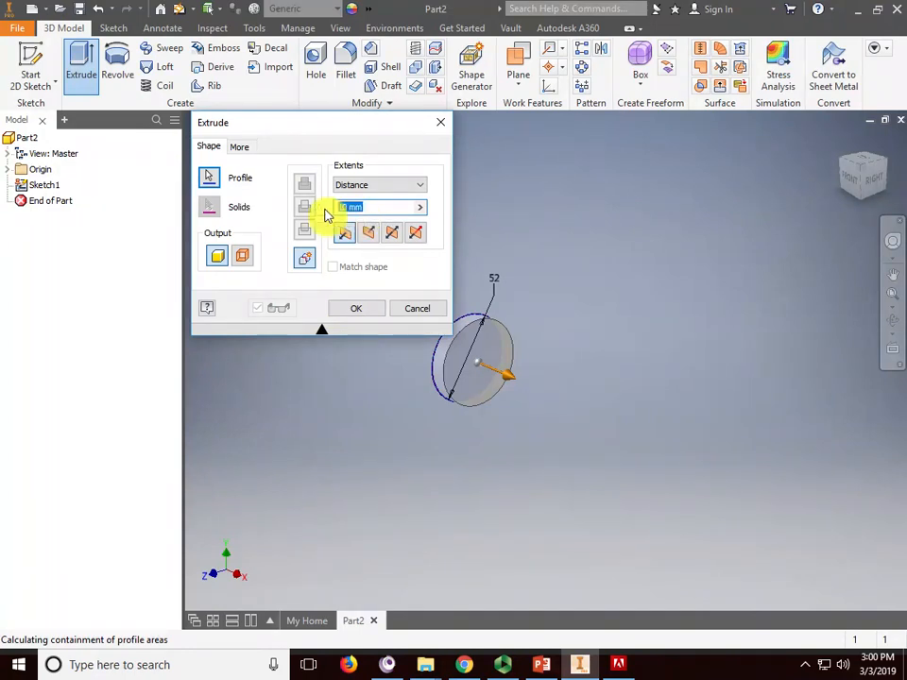
- Extrude the 52 mm circle profile to a distance of 100 mm
key(Return)
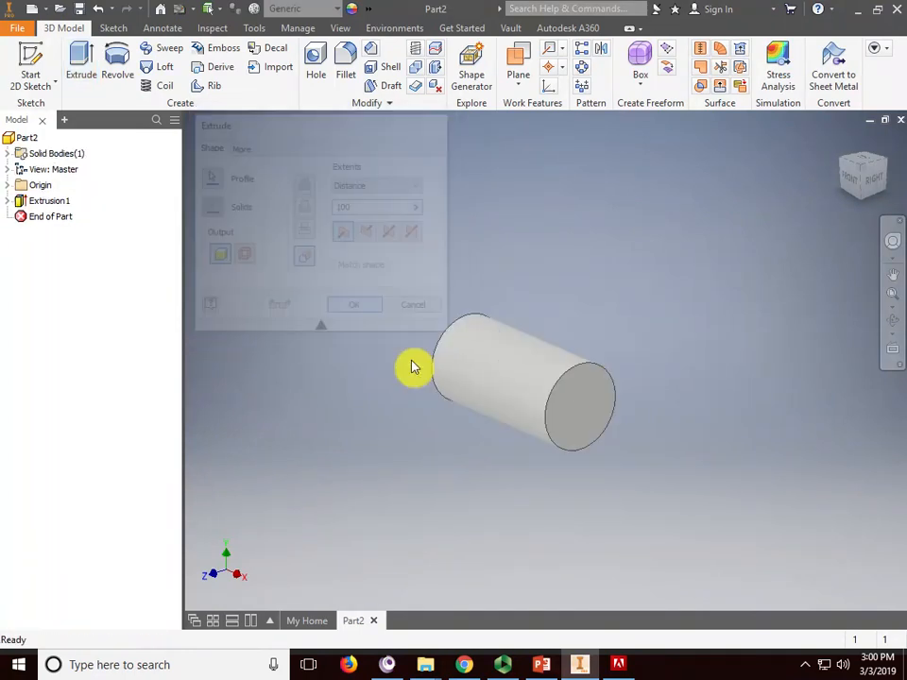
scroll(454, 397, up, 3)
drag(504, 367, 500, 353)
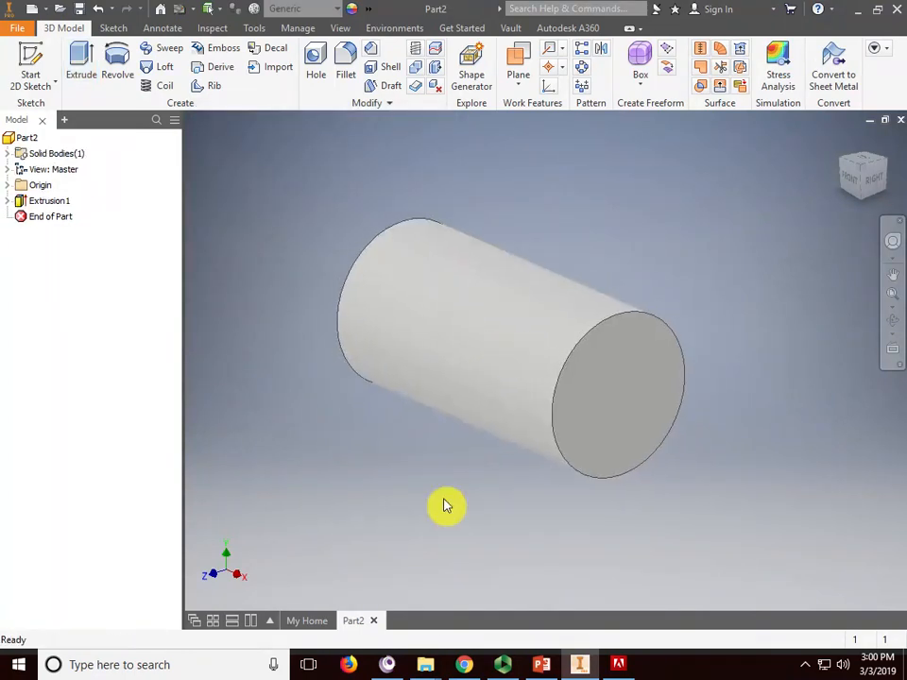
- Consult the Exercise 2 drawing in PowerPoint, return to Inventor and turn on visibility of the XY origin plane
click(543, 665)
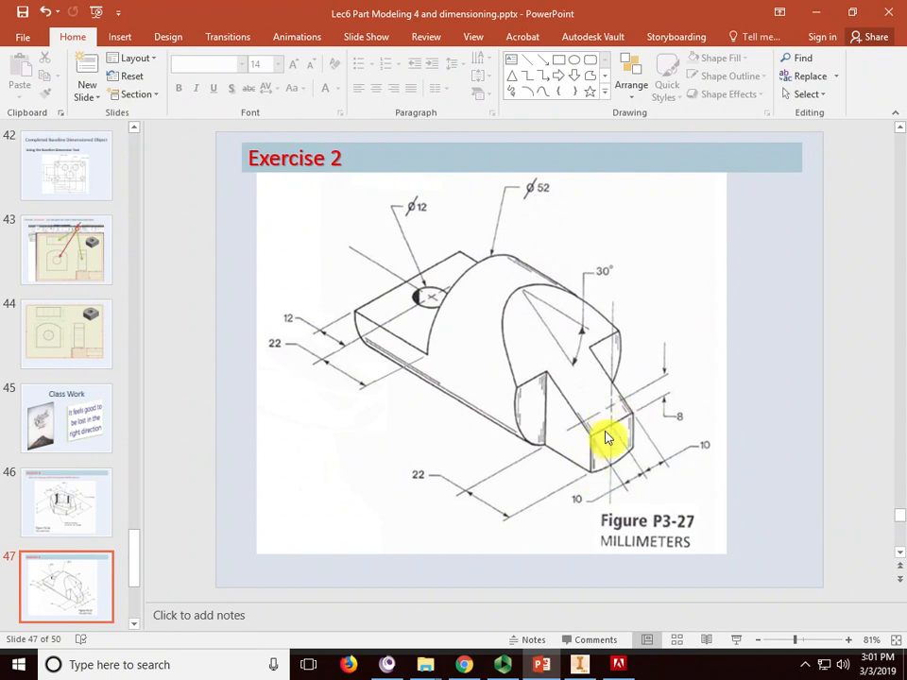
click(582, 666)
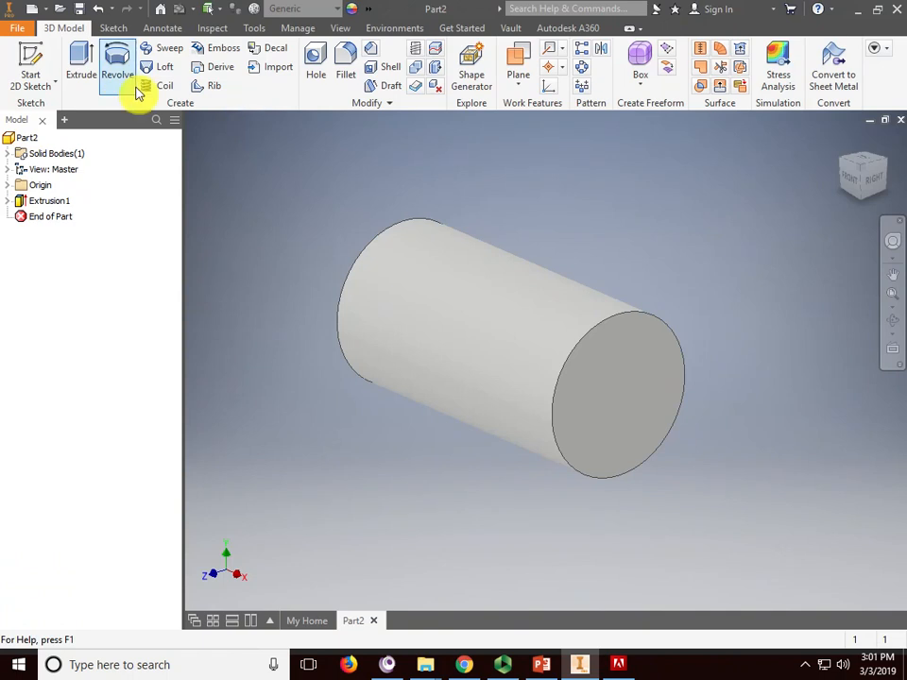
click(8, 186)
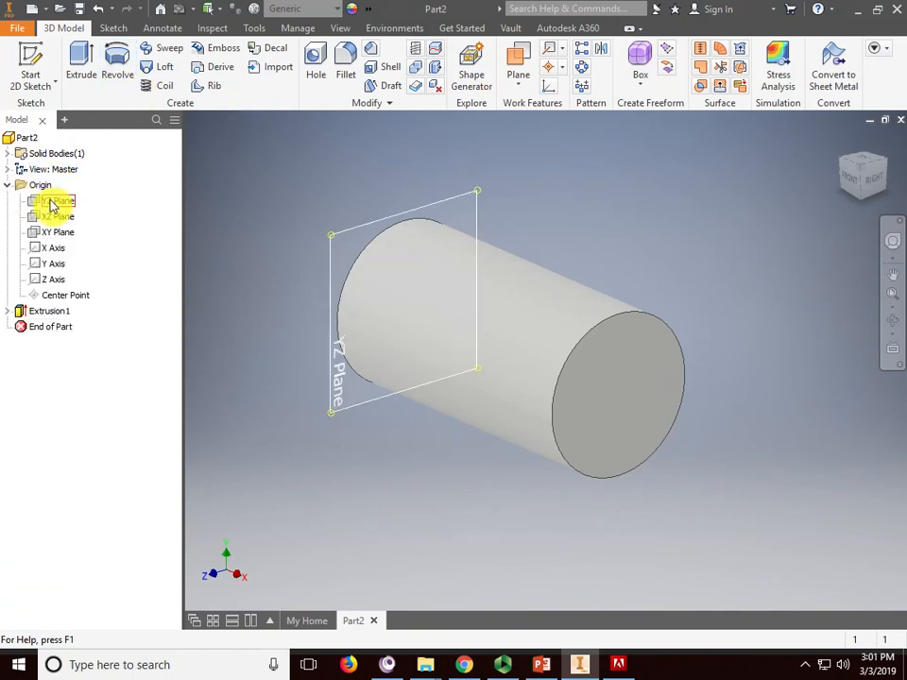
right_click(57, 233)
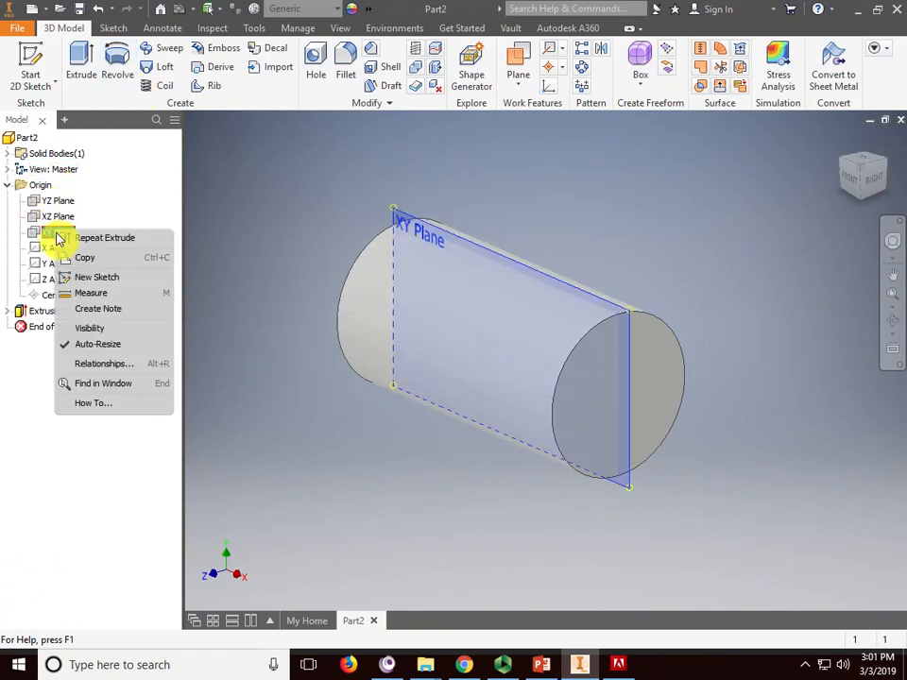
click(94, 331)
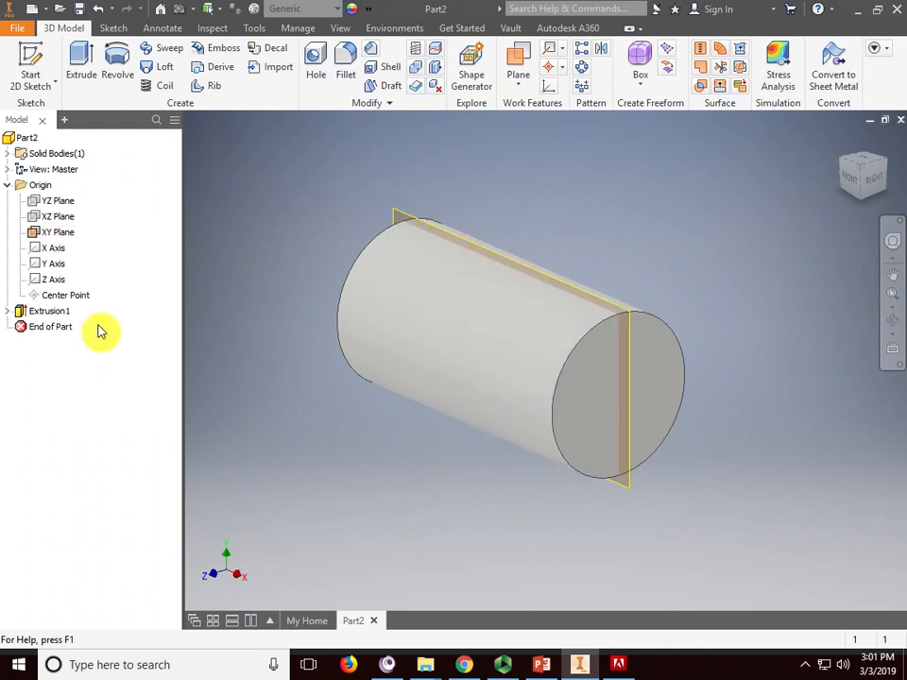
- Start a 2D sketch on the XY plane and slice the graphics to show the cylinder's cross-section
click(38, 62)
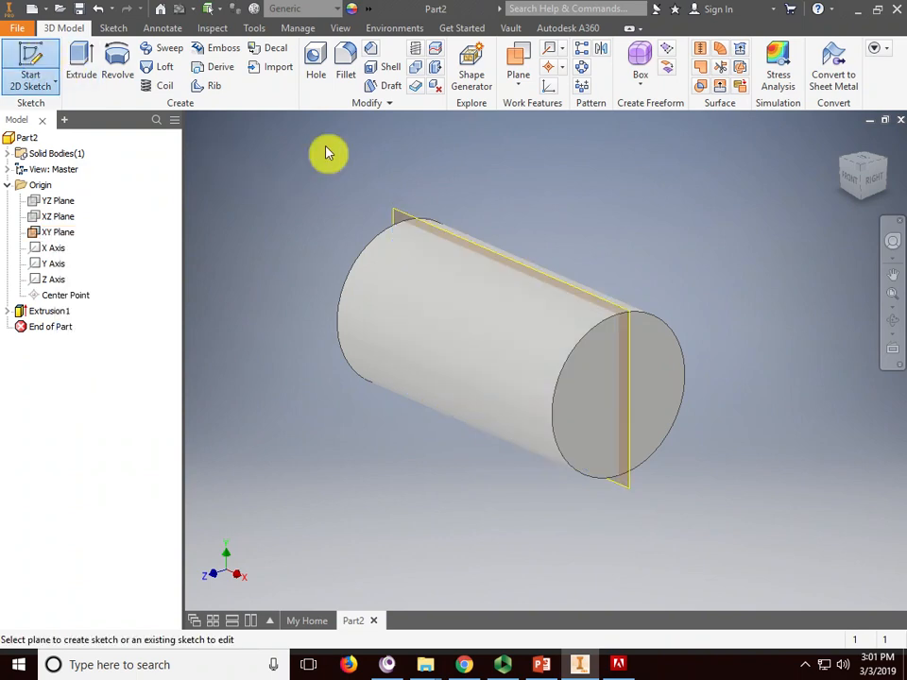
click(400, 219)
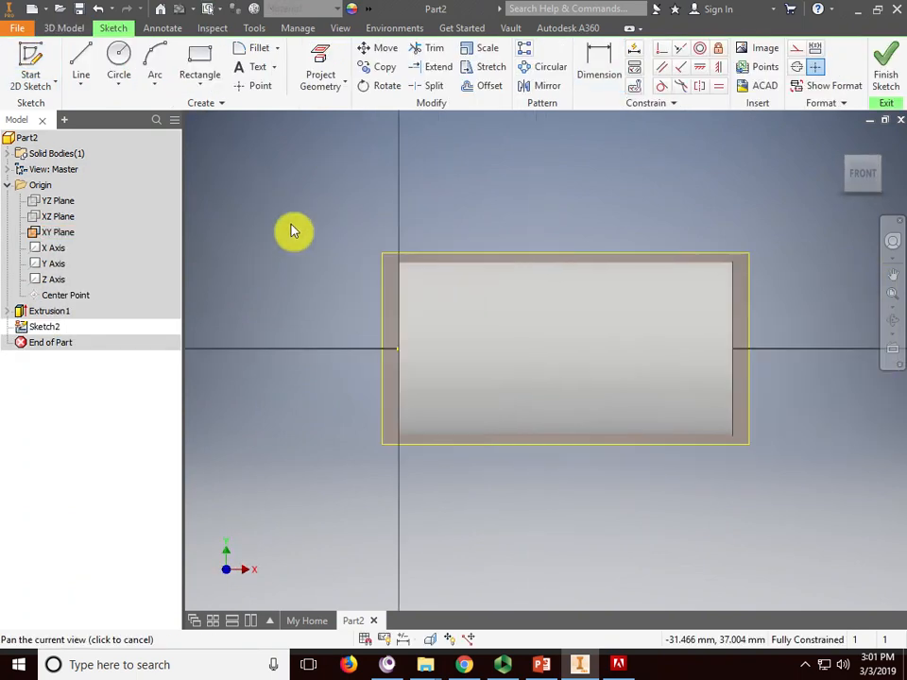
right_click(56, 327)
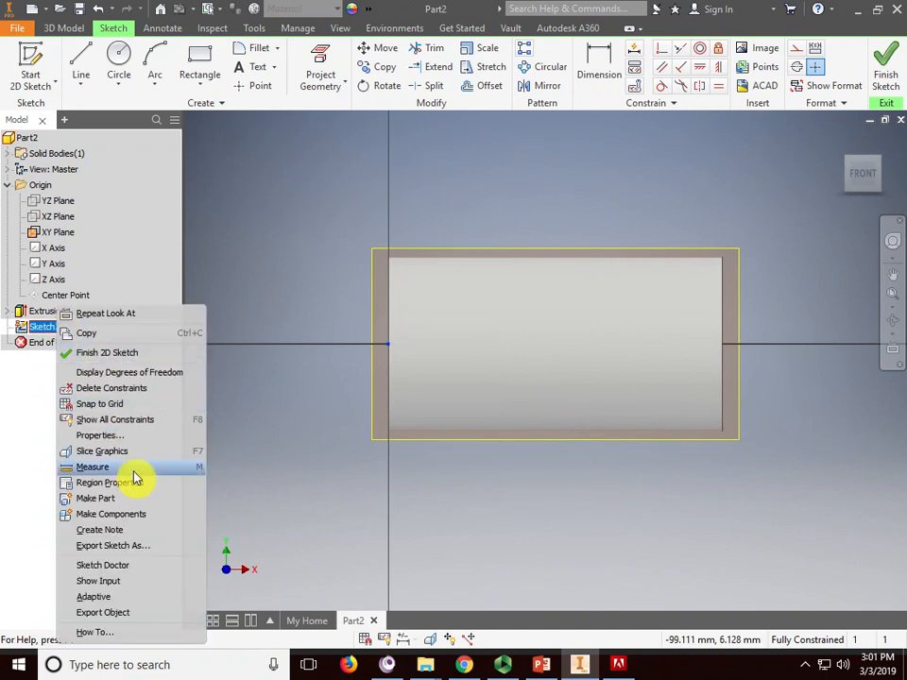
click(99, 450)
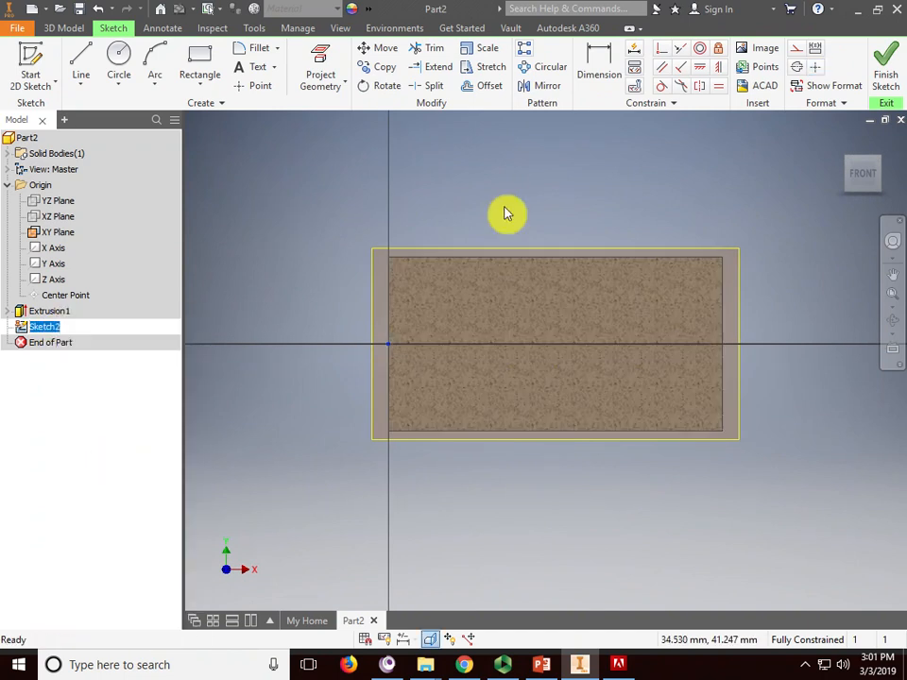
middle_drag(504, 213, 457, 210)
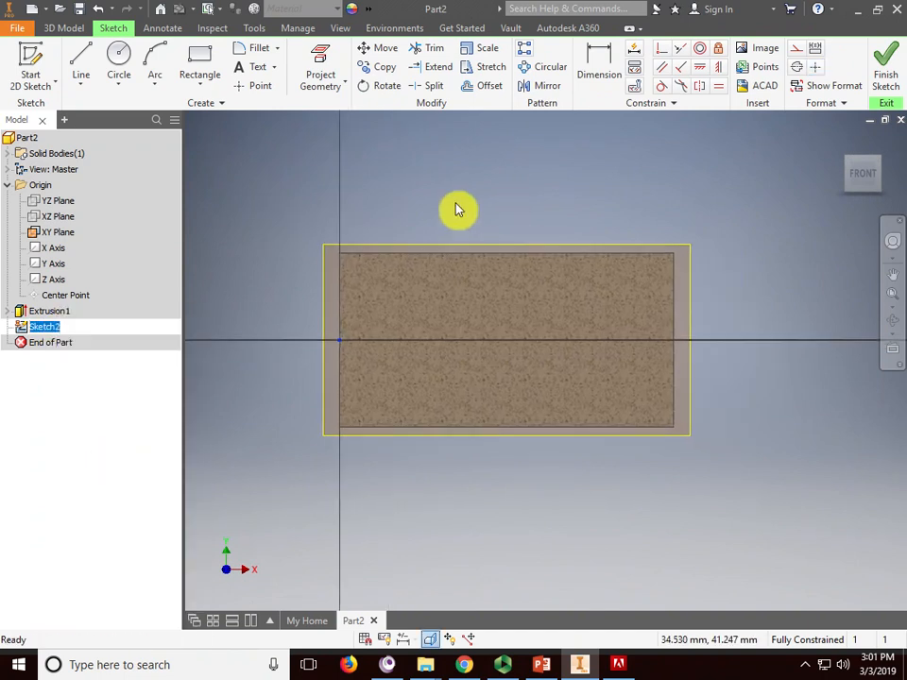
- Draw a slanted line from the cylinder's end edge, below its axis, up past the top of the section
click(81, 61)
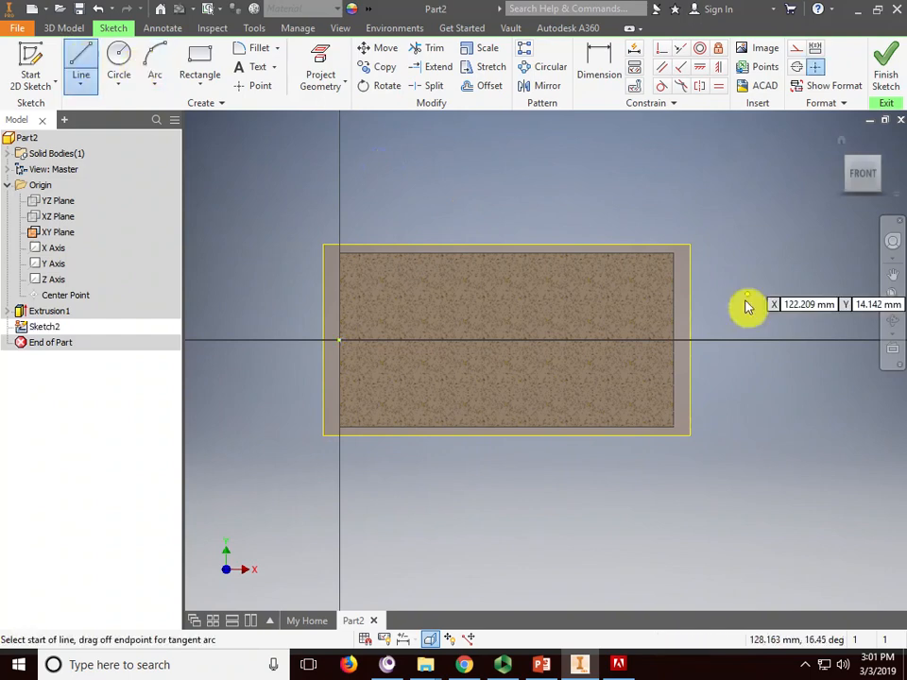
click(676, 363)
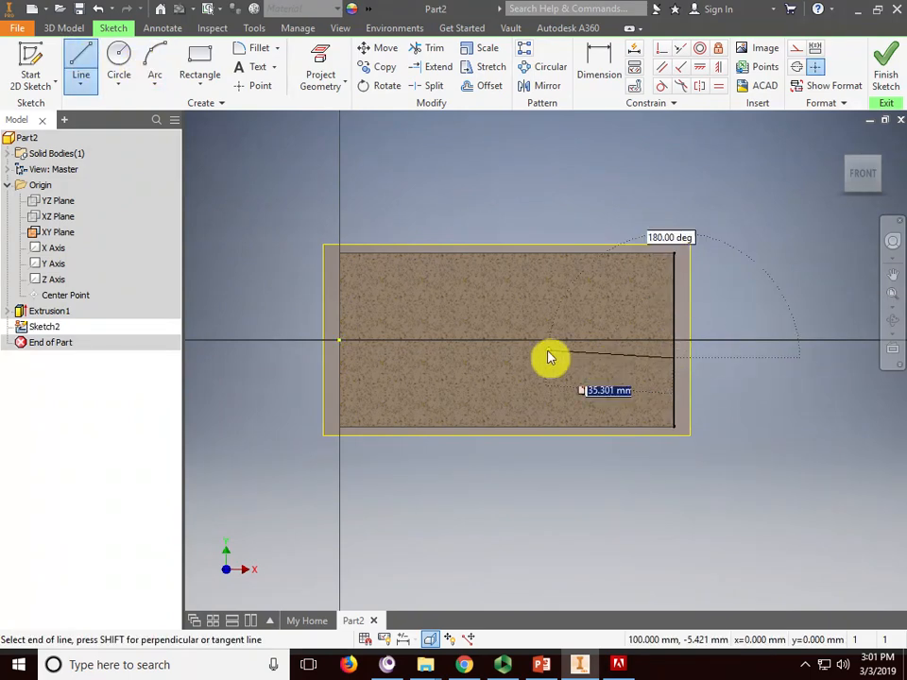
click(450, 230)
right_click(504, 198)
click(563, 200)
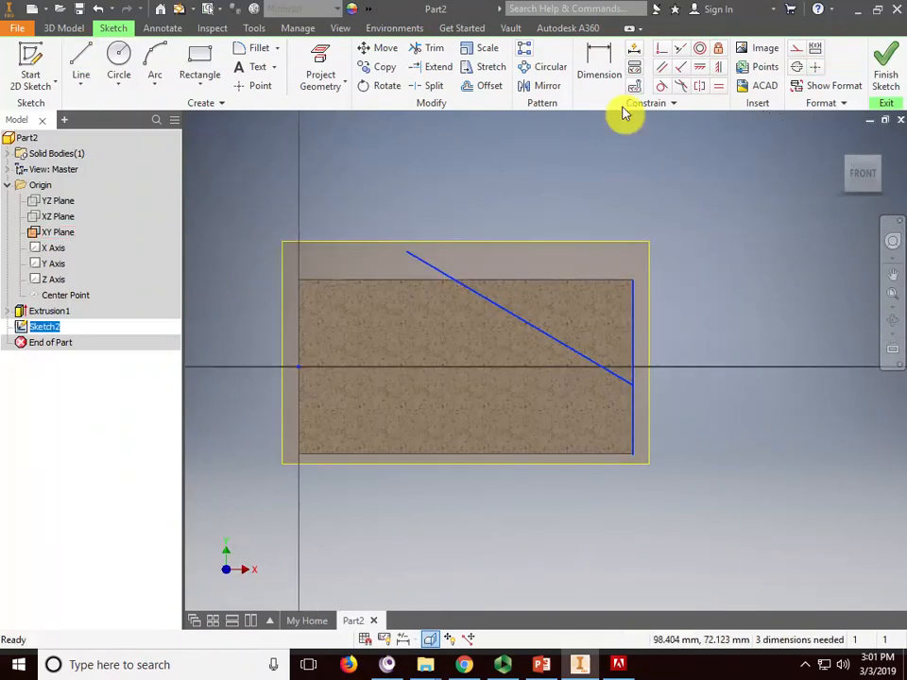
- Dimension the slanted line's lower endpoint 8 mm from the horizontal axis
click(602, 60)
scroll(664, 372, up, 3)
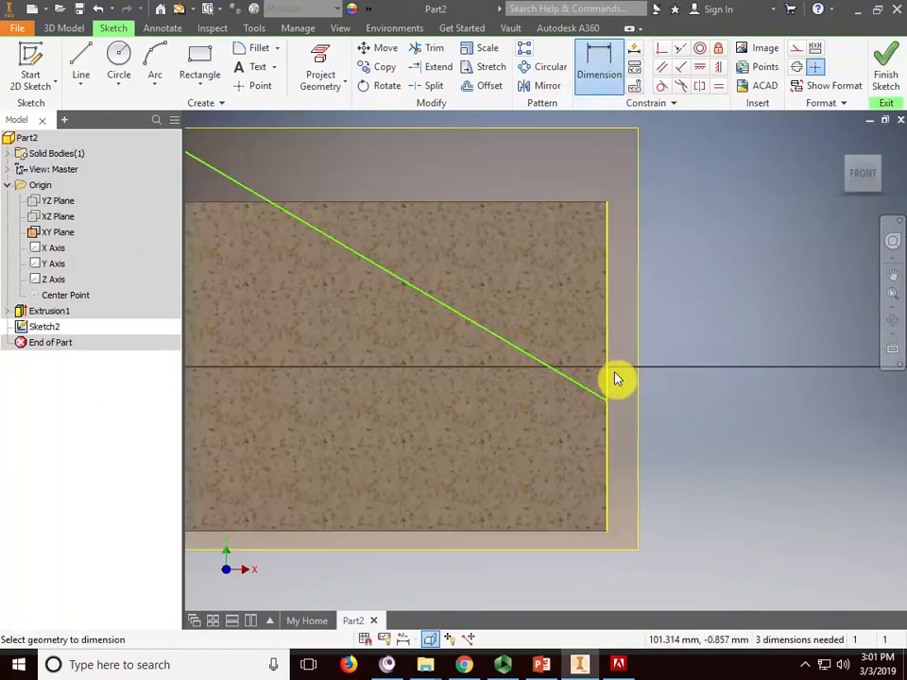
scroll(616, 372, down, 5)
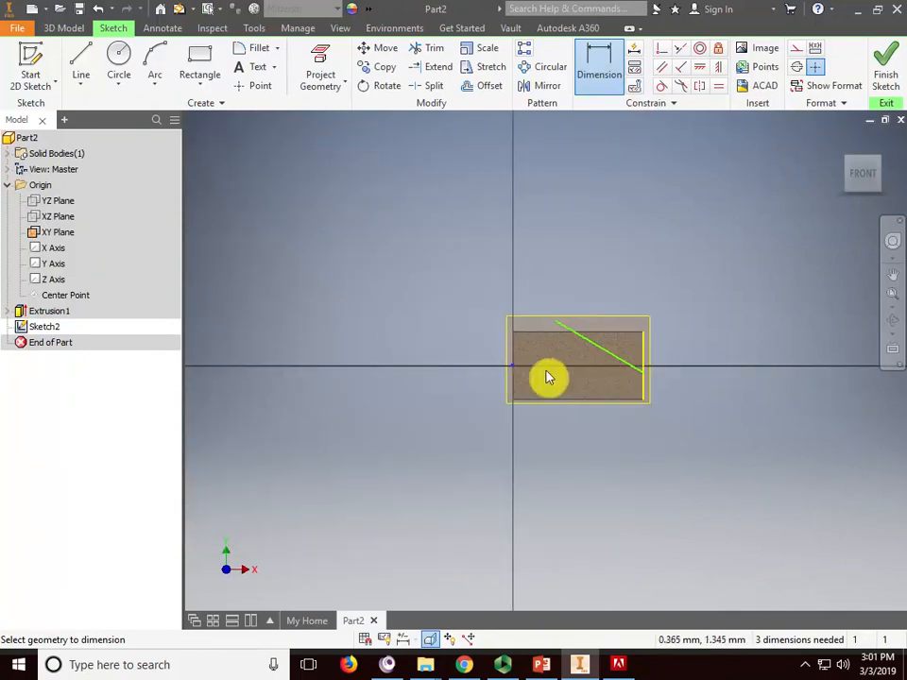
click(642, 378)
click(719, 364)
scroll(723, 373, up, 3)
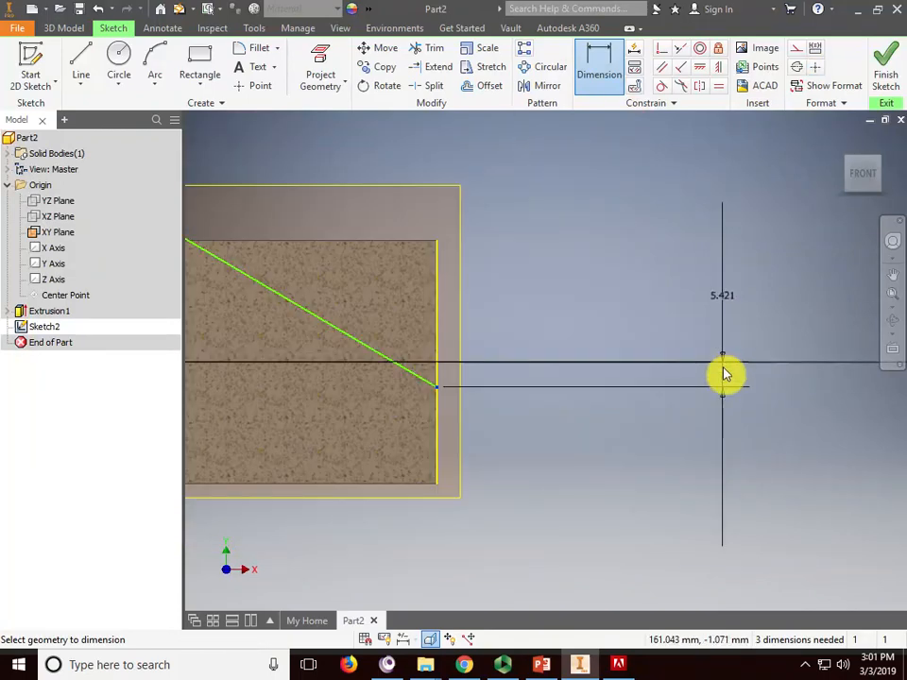
click(724, 378)
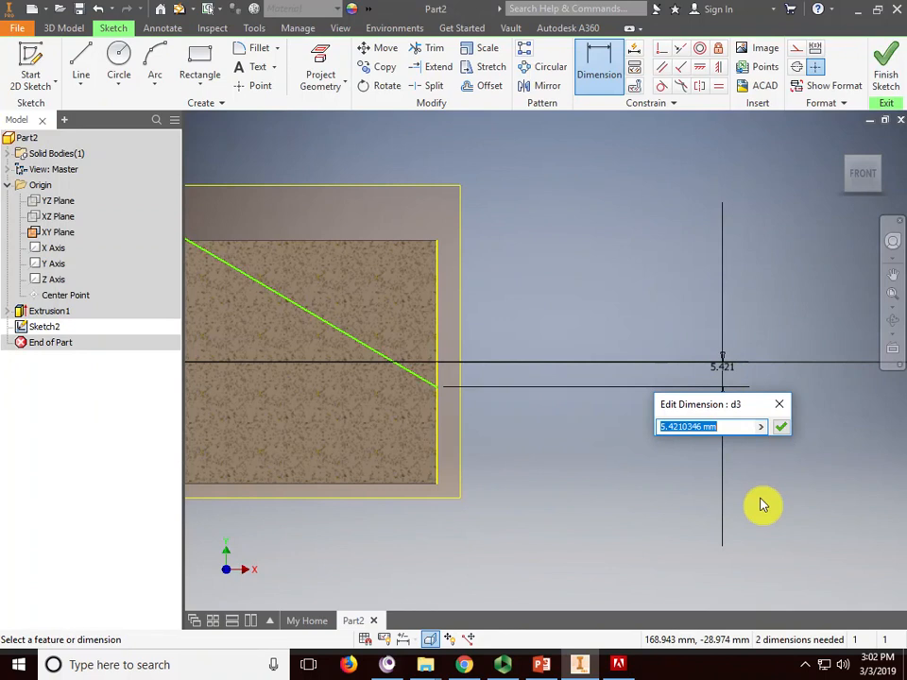
text(8)
key(Return)
- Draw a short horizontal line inward from the slanted line's lower endpoint and convert it to construction geometry
scroll(761, 504, down, 4)
scroll(737, 491, up, 3)
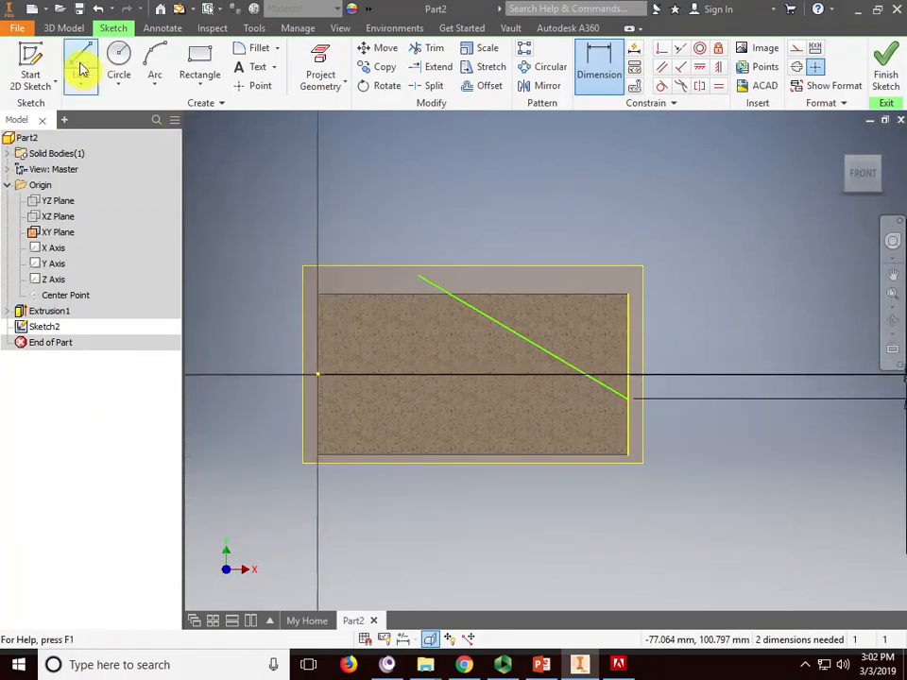
click(81, 66)
click(627, 397)
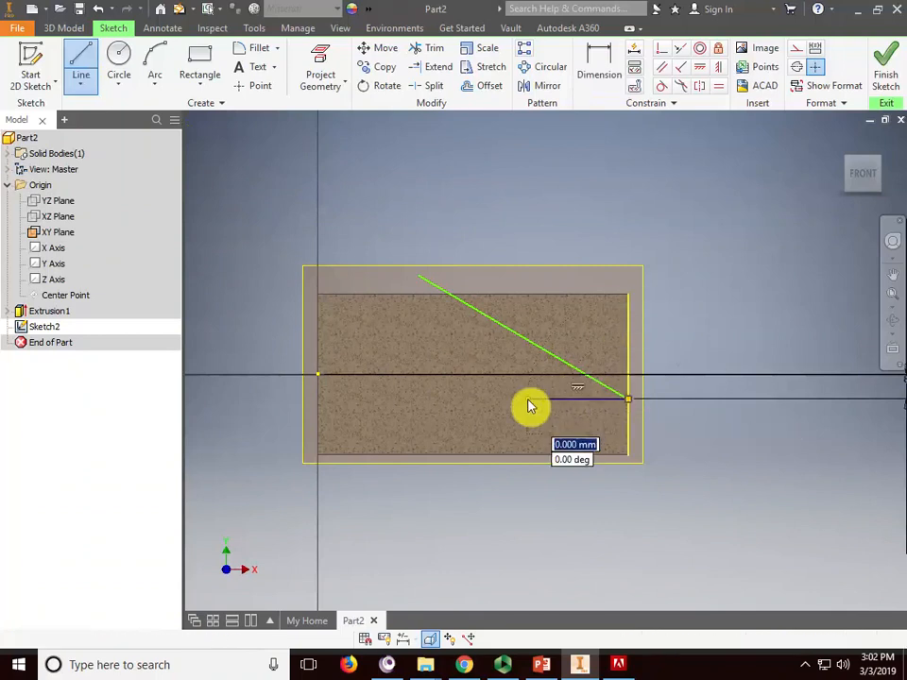
right_click(540, 390)
click(597, 395)
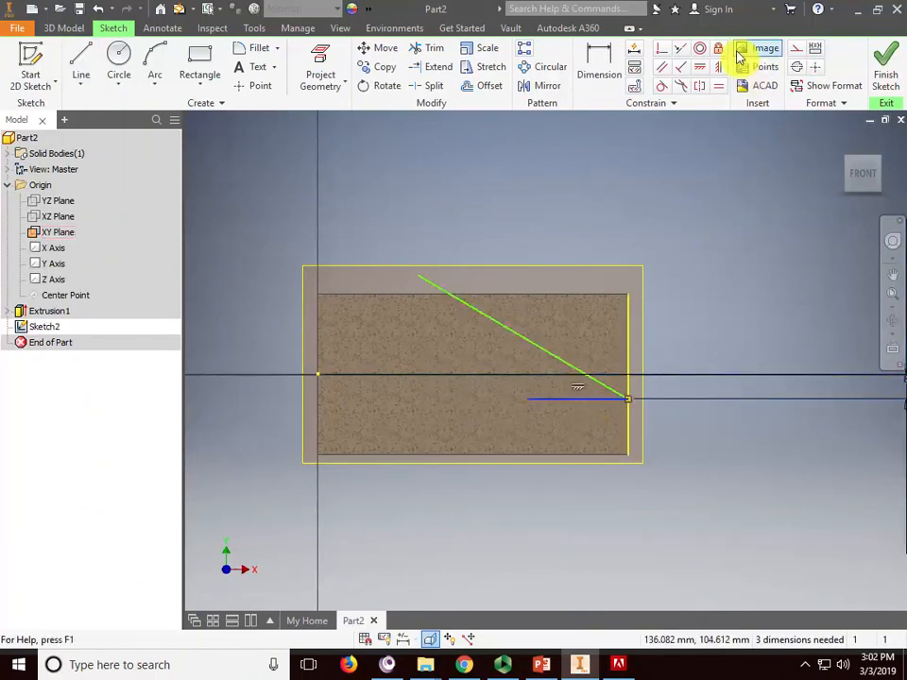
click(797, 52)
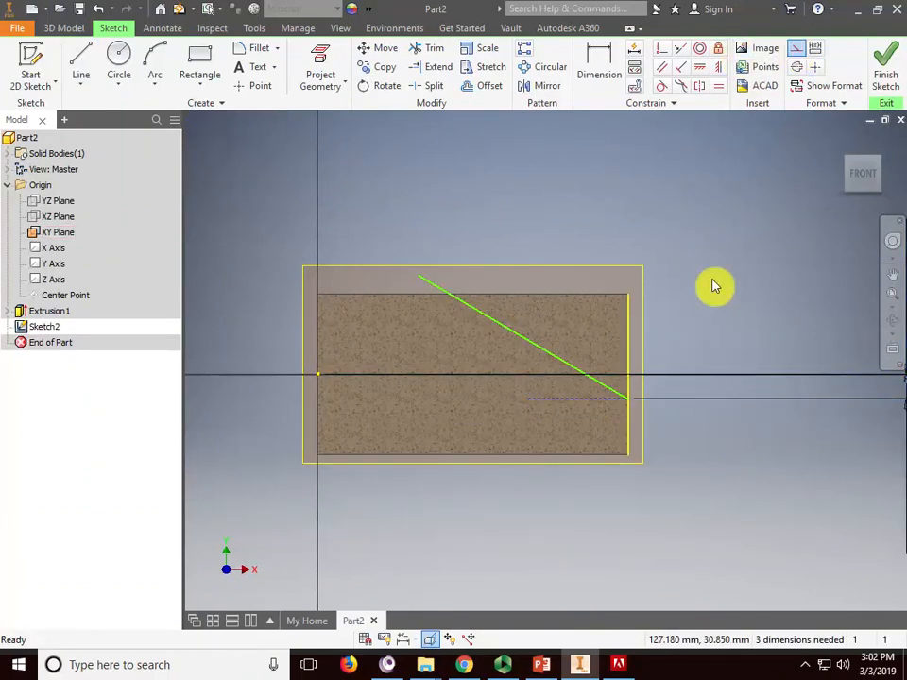
- Dimension the angle between the construction line and the slanted line at 30 degrees, checking it against the PowerPoint drawing
click(605, 64)
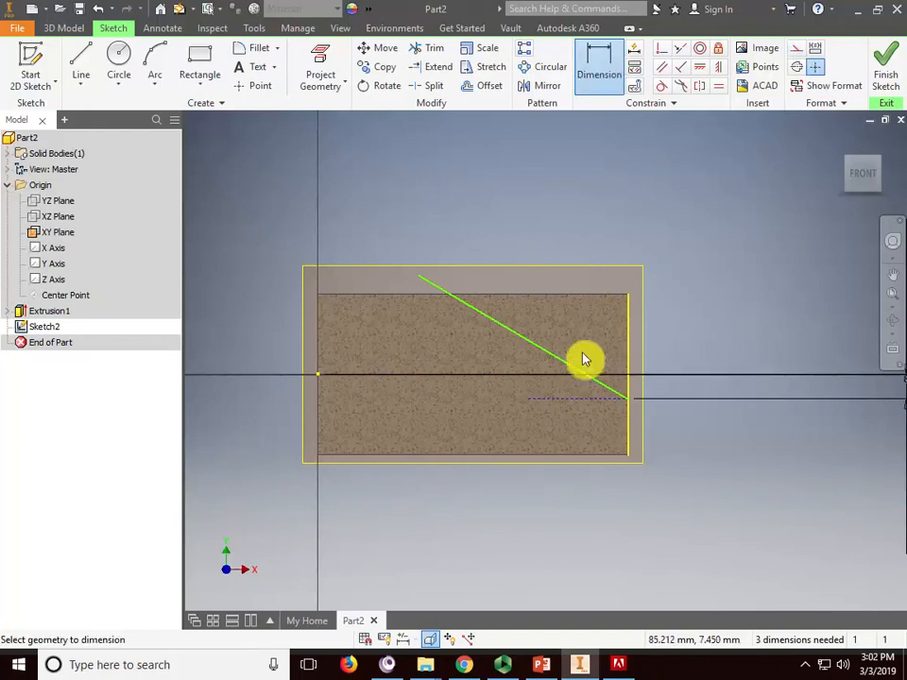
click(567, 397)
click(501, 326)
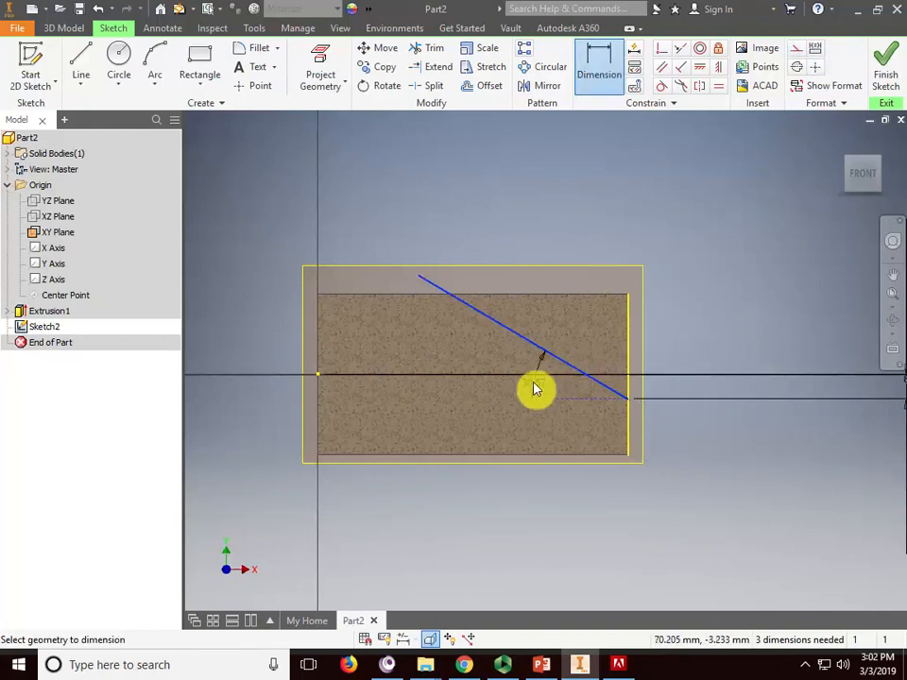
click(516, 370)
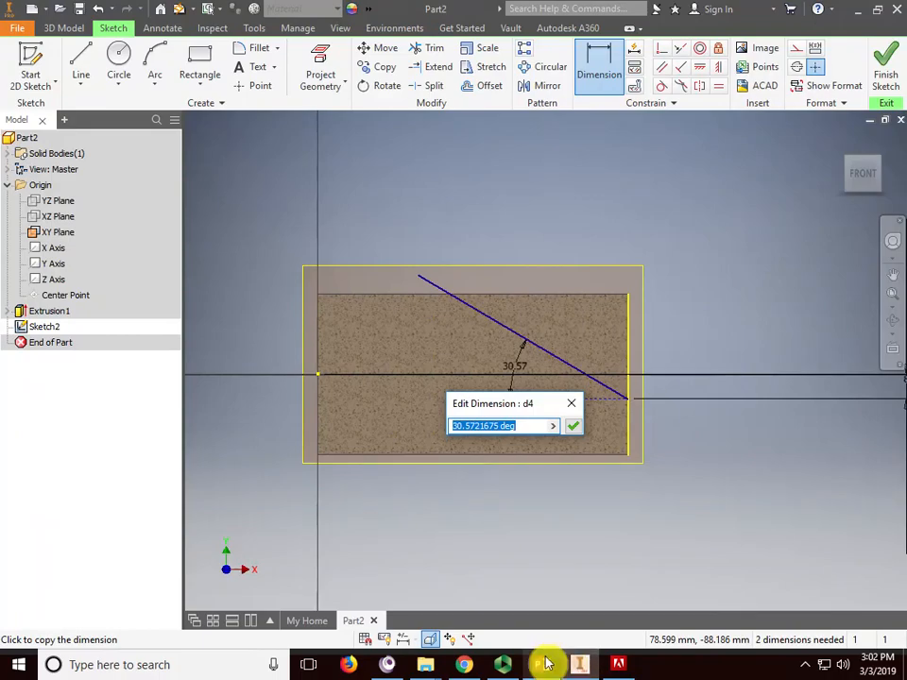
mouse_move(542, 663)
click(567, 595)
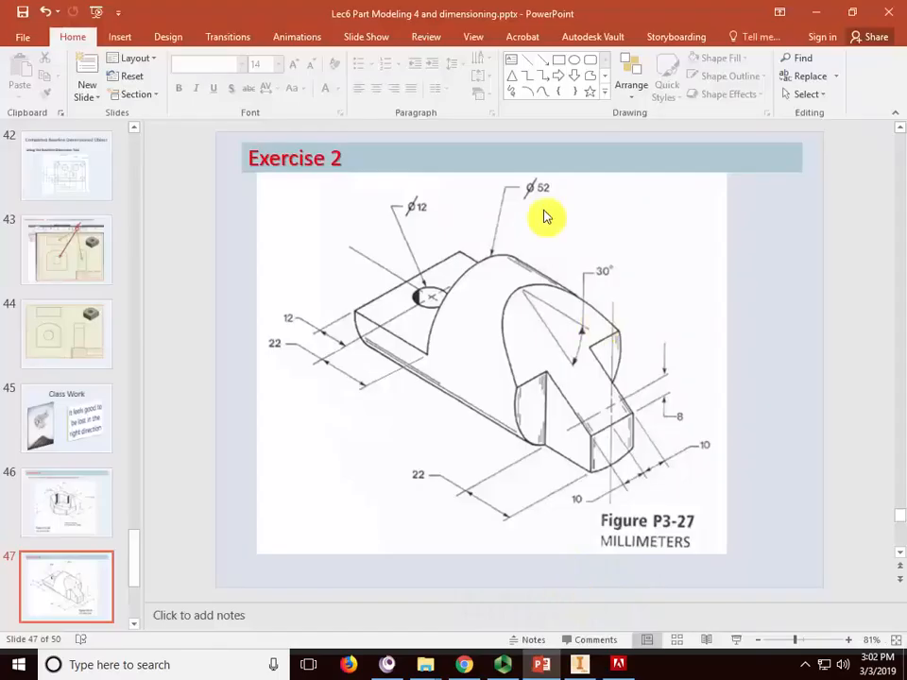
click(818, 13)
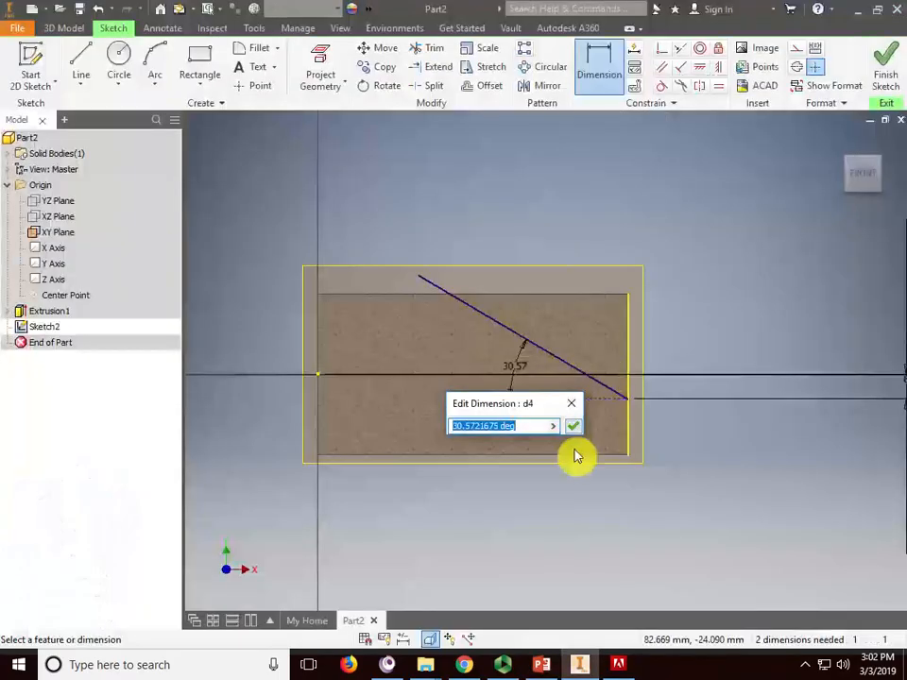
text(0)
key(Return)
scroll(577, 415, up, 2)
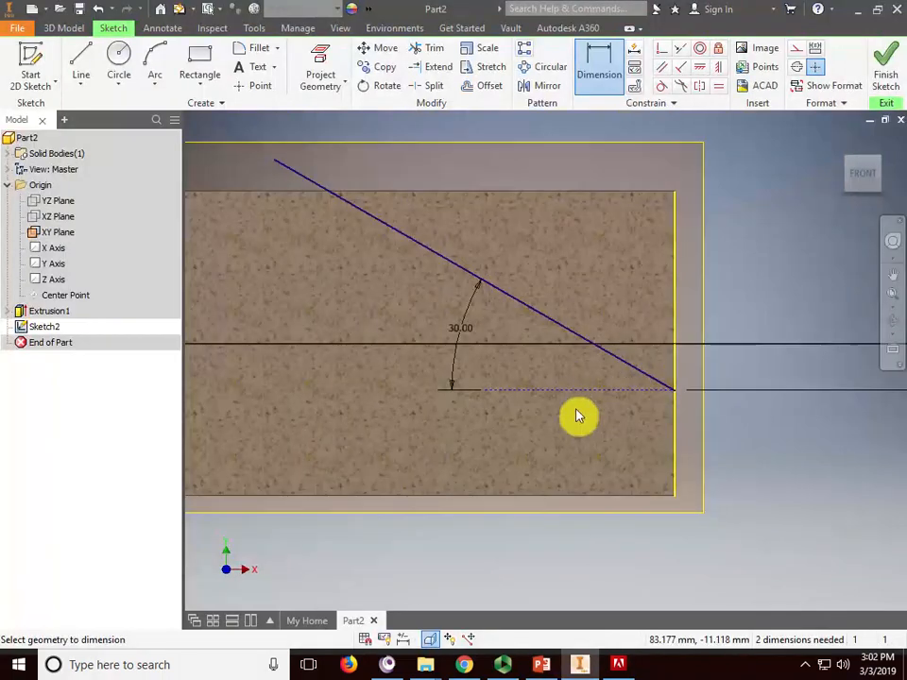
scroll(577, 415, down, 1)
- Finish the sketch and trim away the part of the cylinder above the slanted line with the Split tool
click(885, 68)
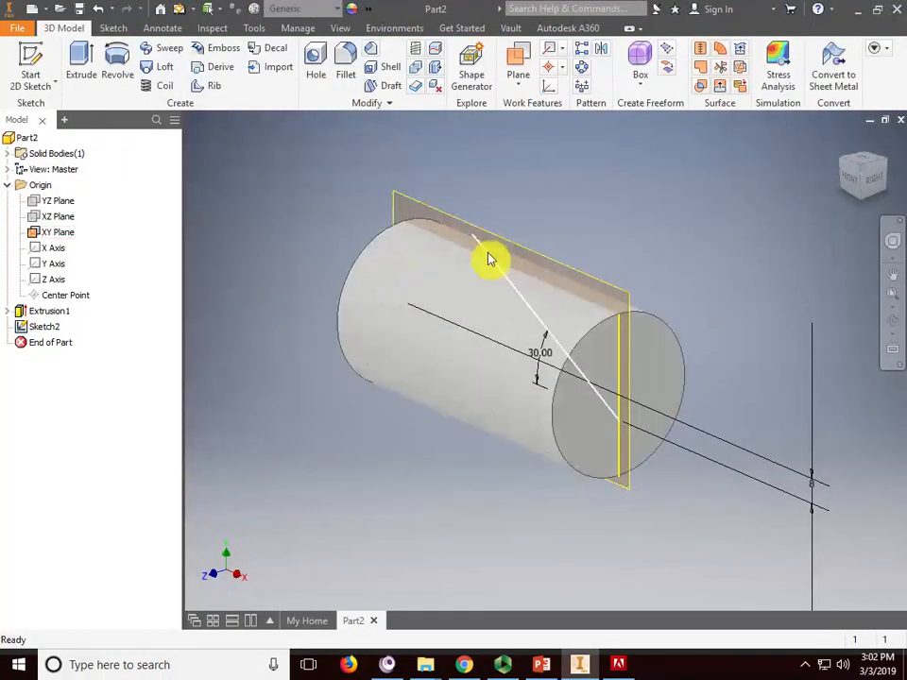
click(435, 52)
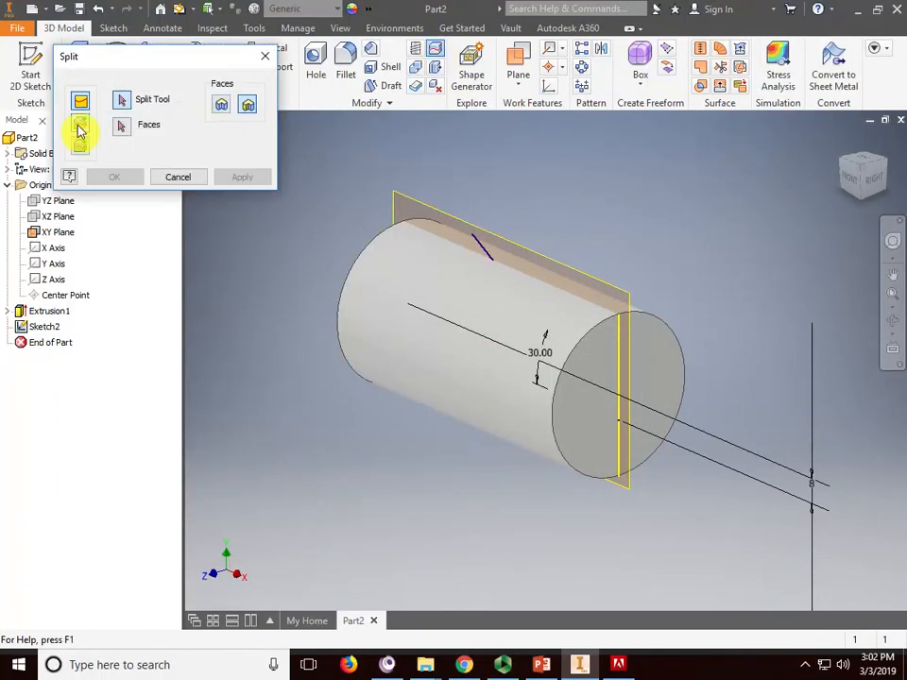
click(81, 131)
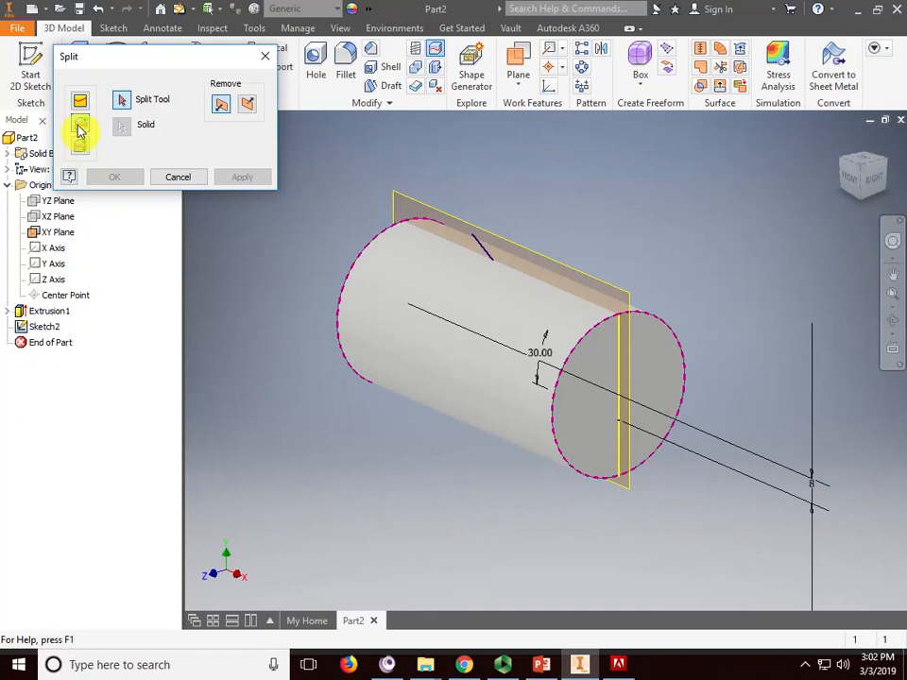
click(482, 253)
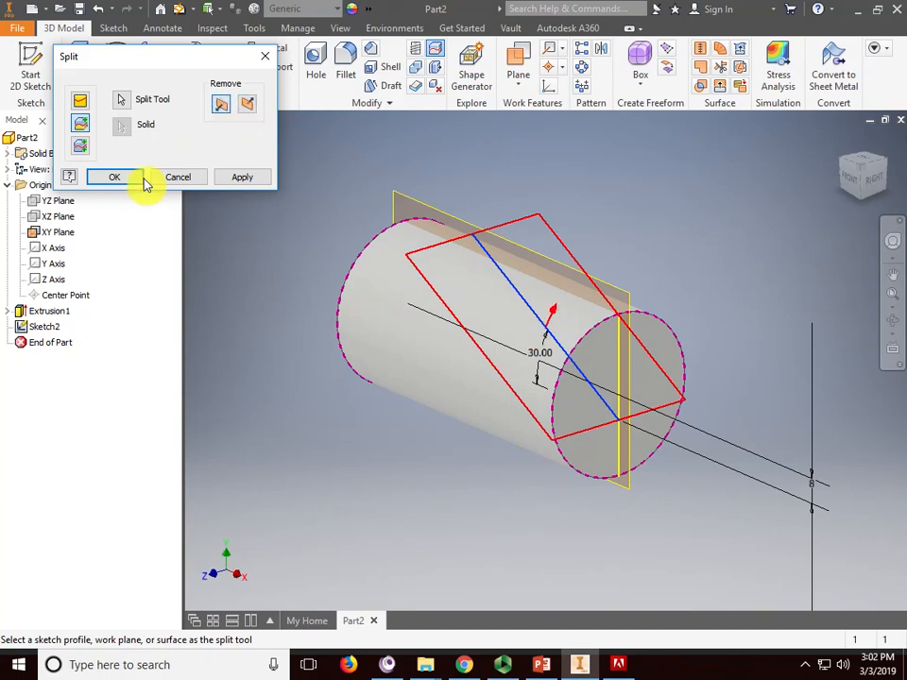
click(243, 178)
click(178, 176)
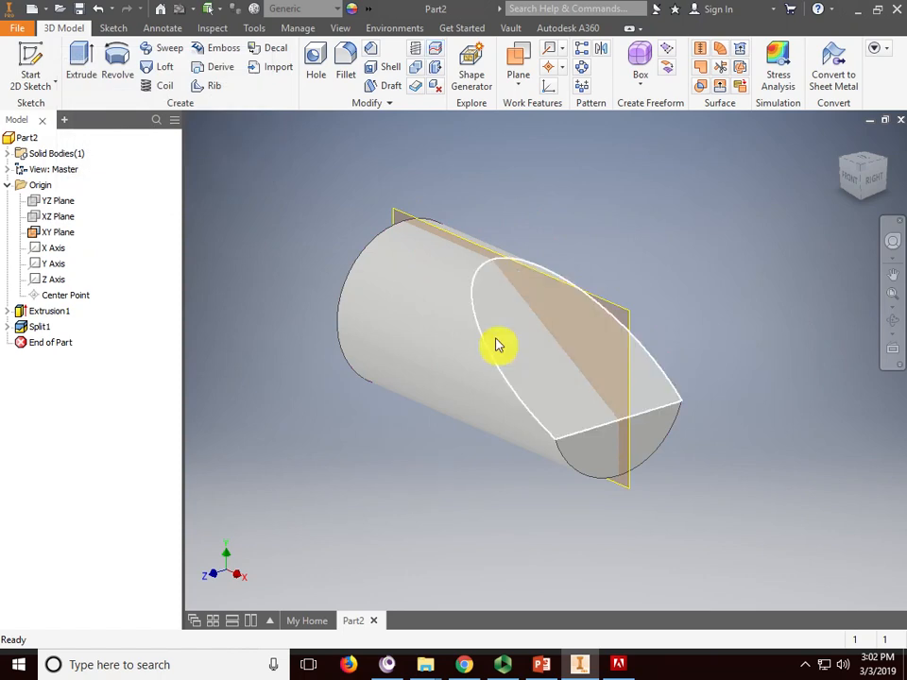
- Check the side cuts in the PowerPoint drawing, and back in Inventor hide the XY plane and show the XZ plane
click(542, 665)
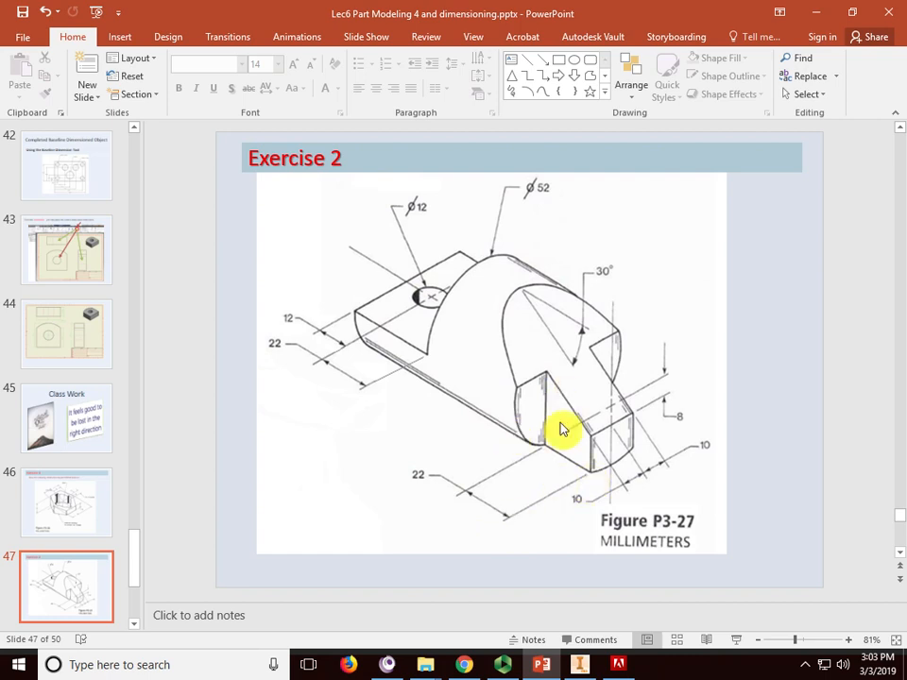
click(583, 662)
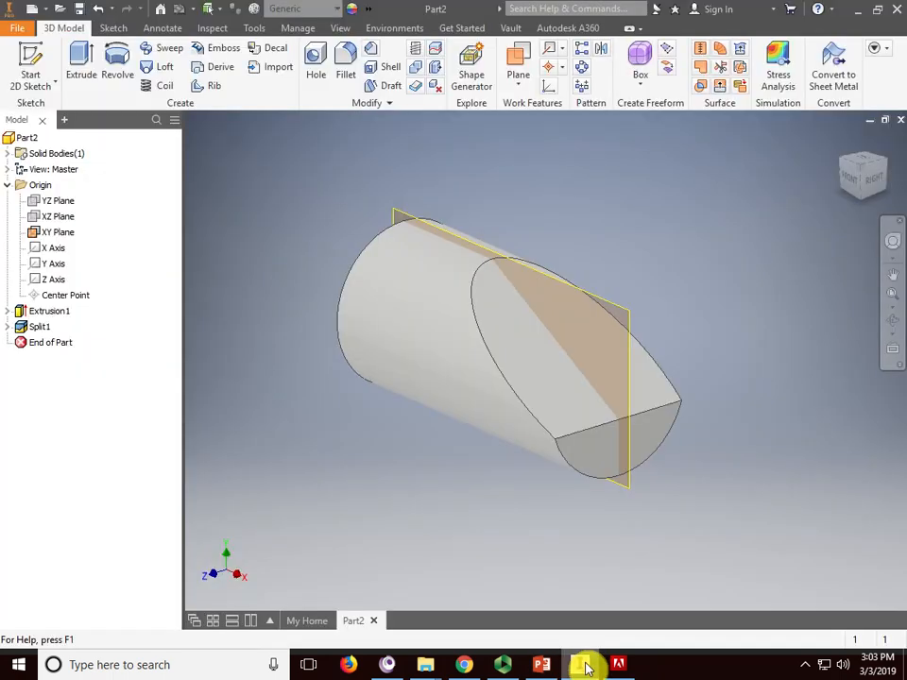
right_click(54, 233)
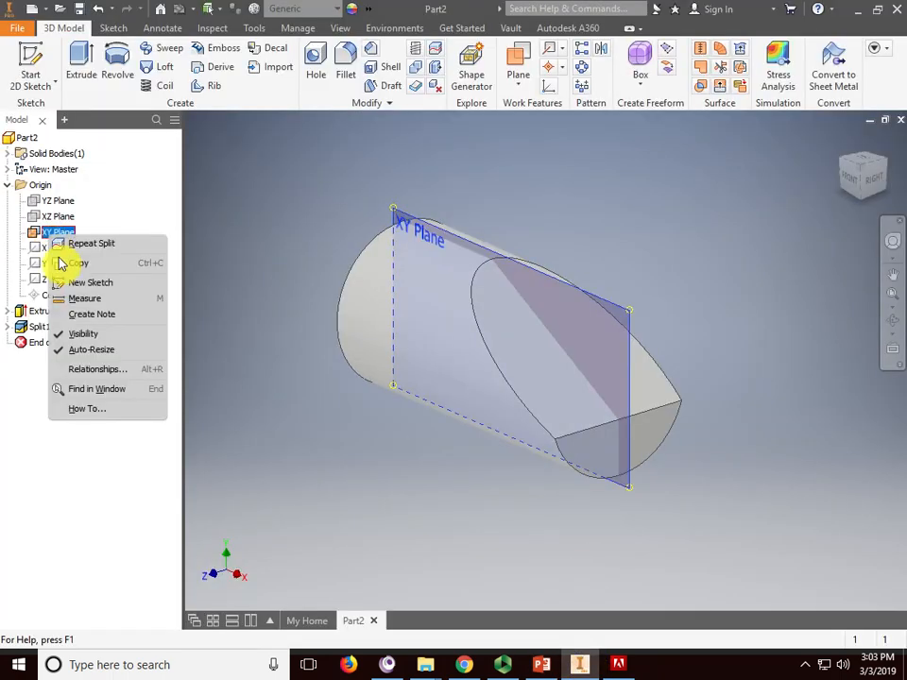
click(83, 336)
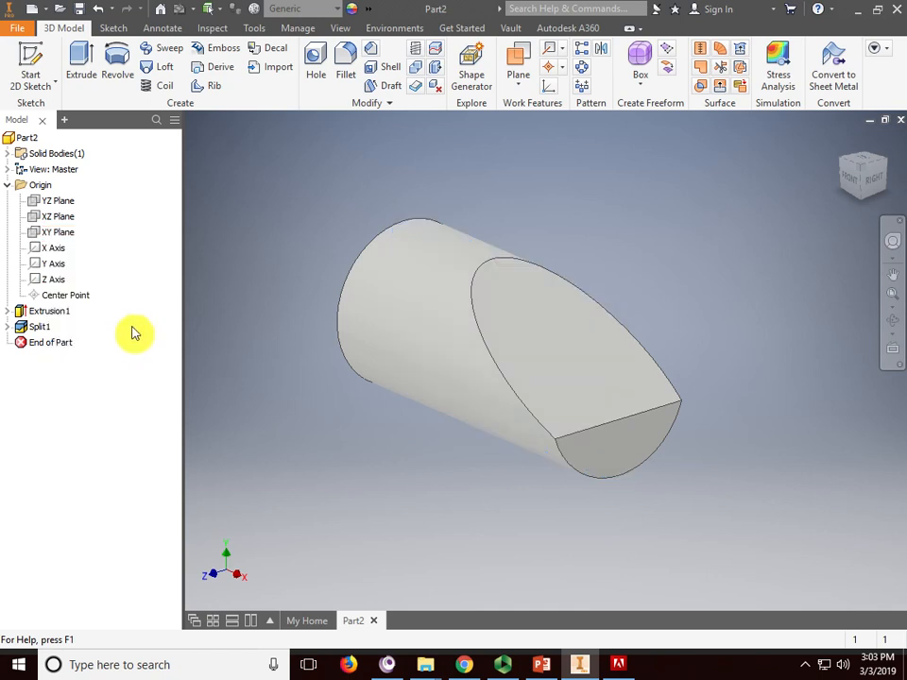
right_click(66, 226)
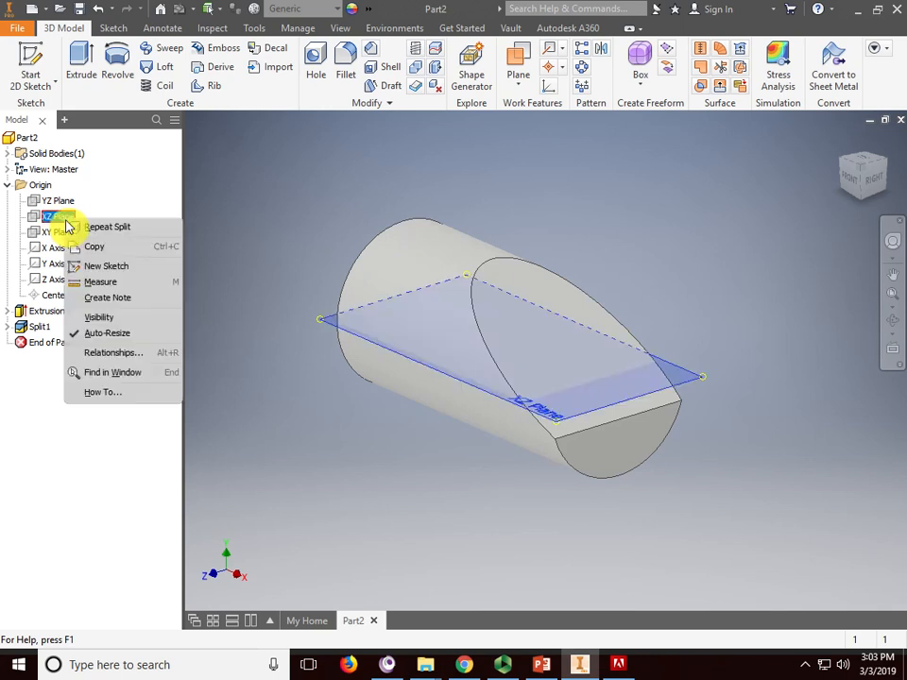
click(104, 318)
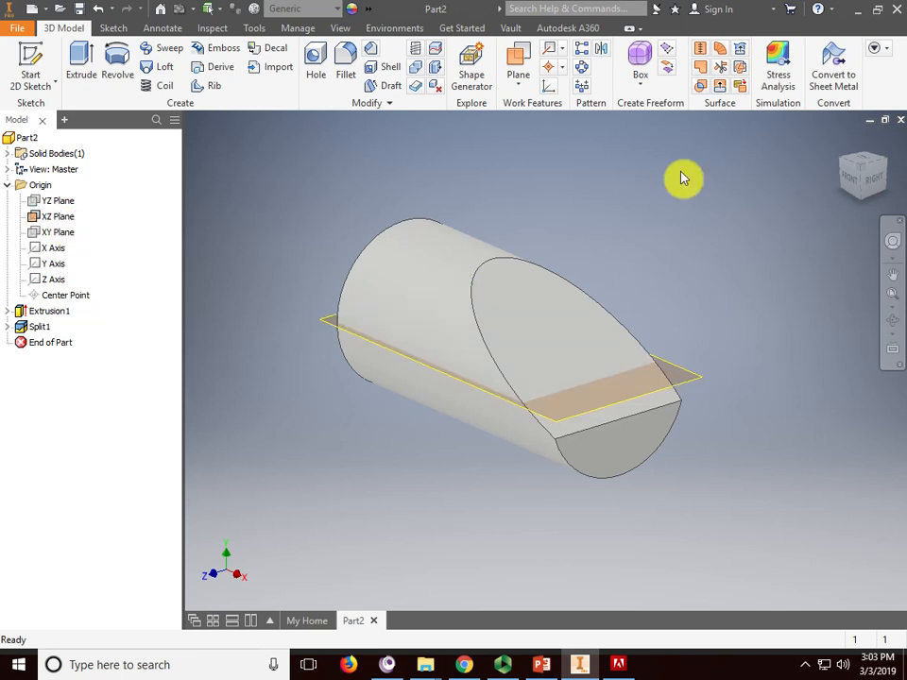
- Create a work plane offset downward from the XZ plane so that it lies completely below the cylinder
click(530, 85)
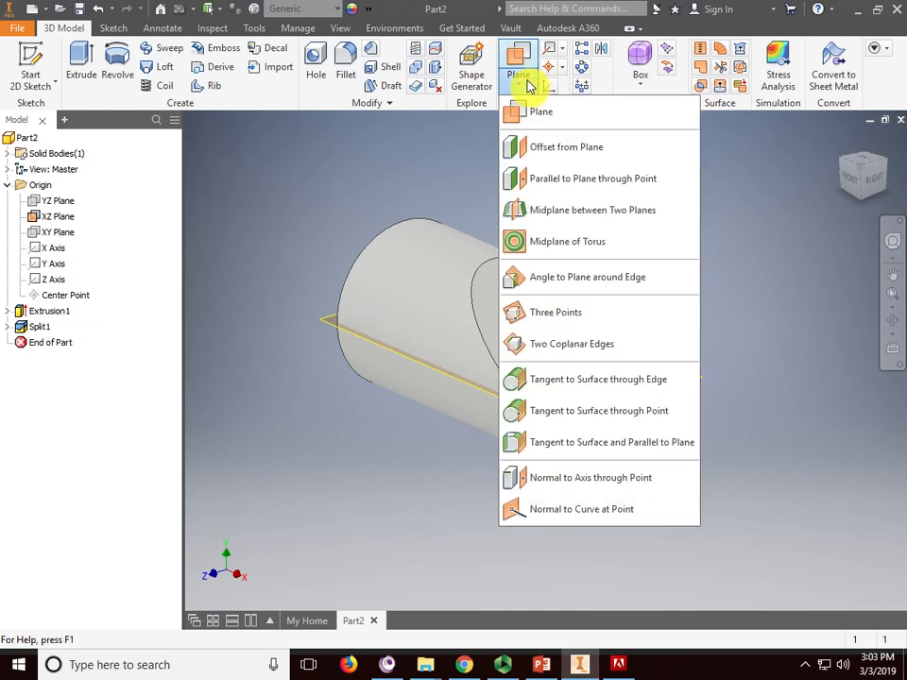
click(578, 148)
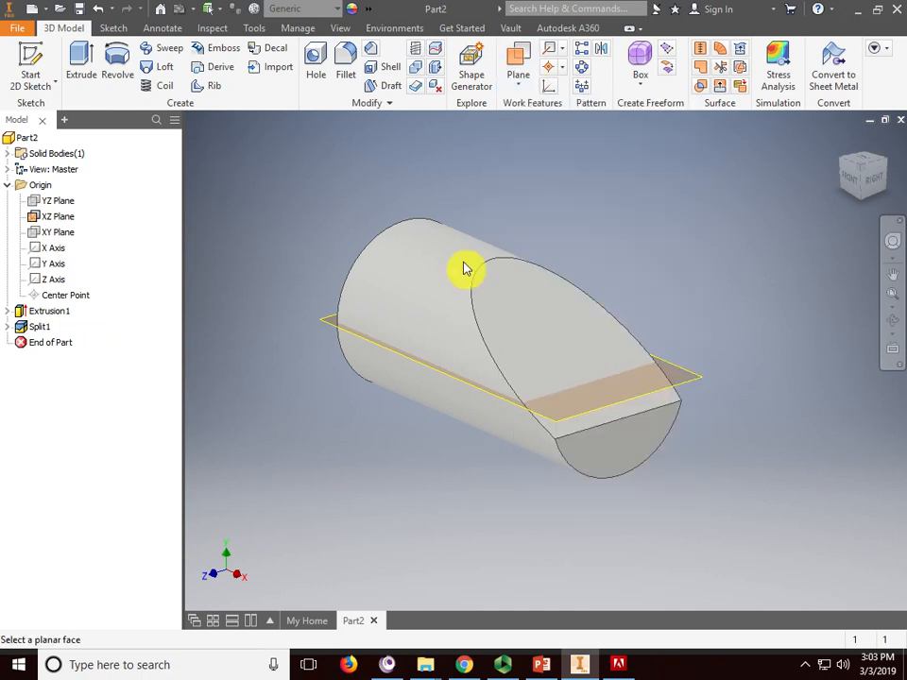
click(326, 327)
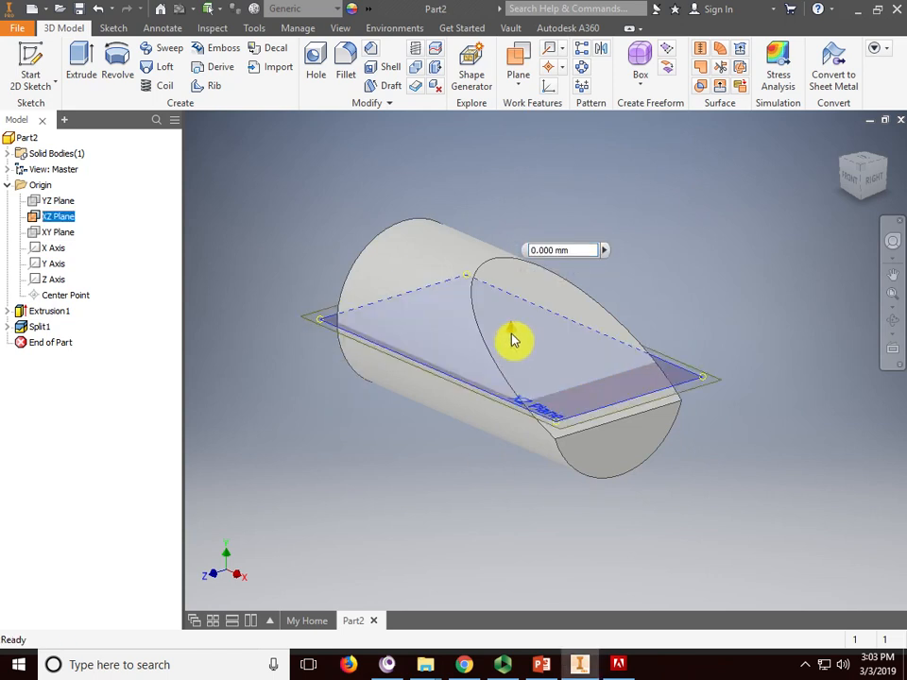
drag(511, 340, 531, 568)
click(531, 566)
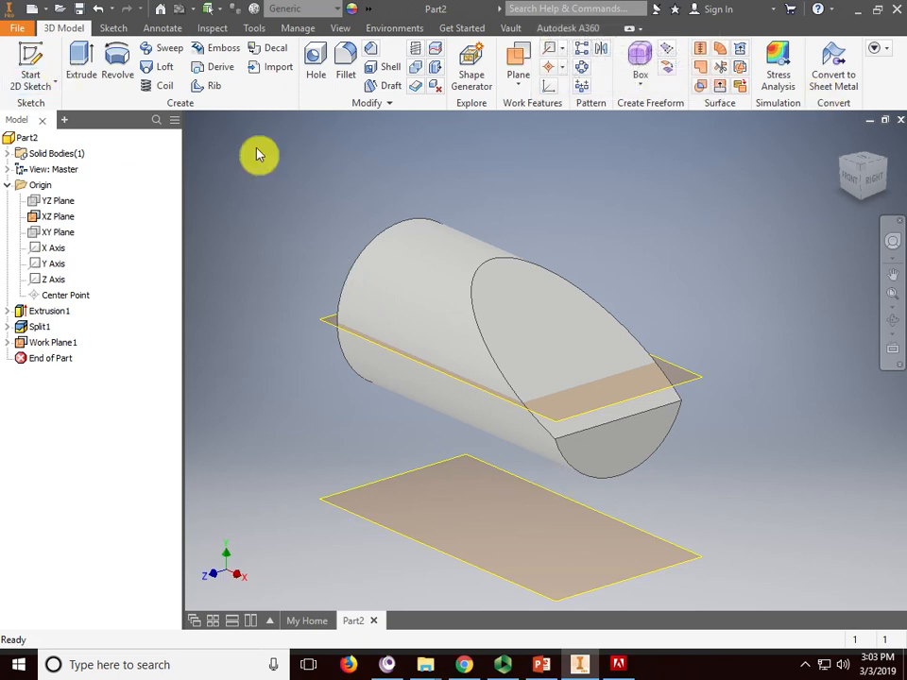
- Start a new 2D sketch on the offset work plane below the cylinder
click(31, 58)
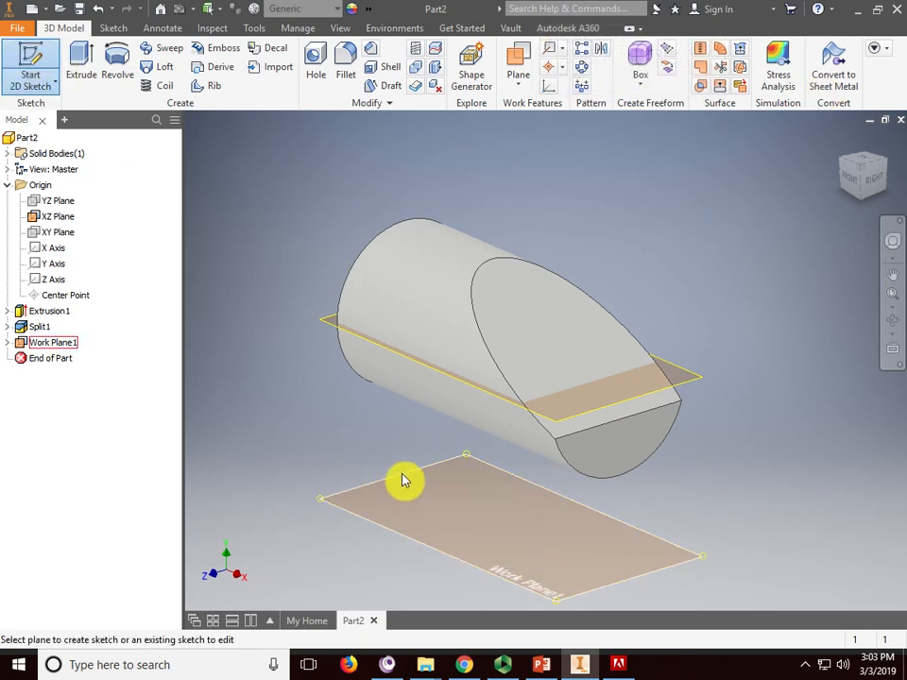
click(406, 480)
mouse_move(525, 523)
middle_down()
mouse_move(533, 435)
mouse_move(501, 355)
middle_up()
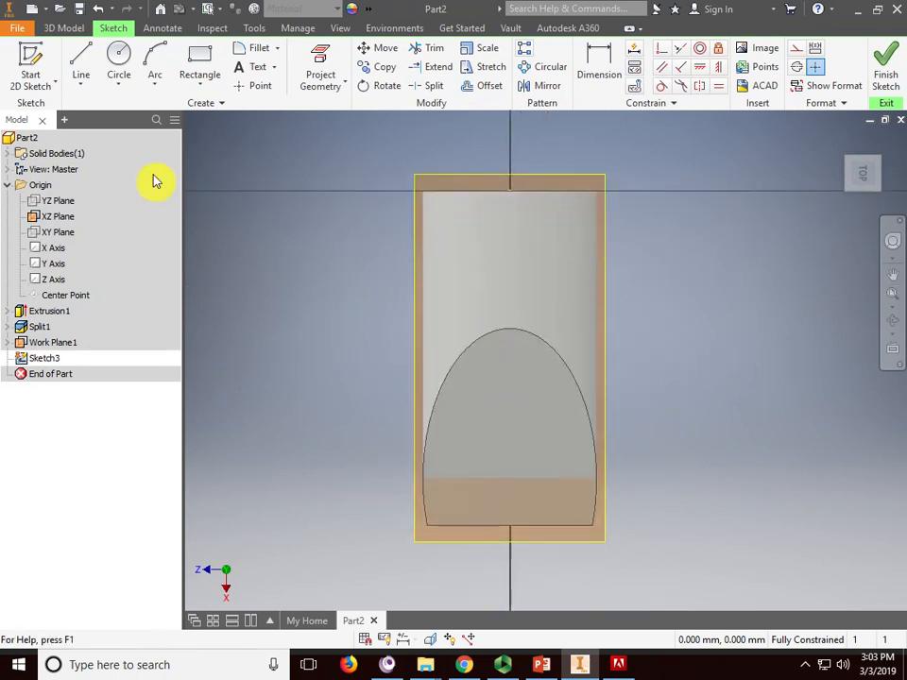
- Turn Slice Graphics on for the new sketch and off again
right_click(44, 363)
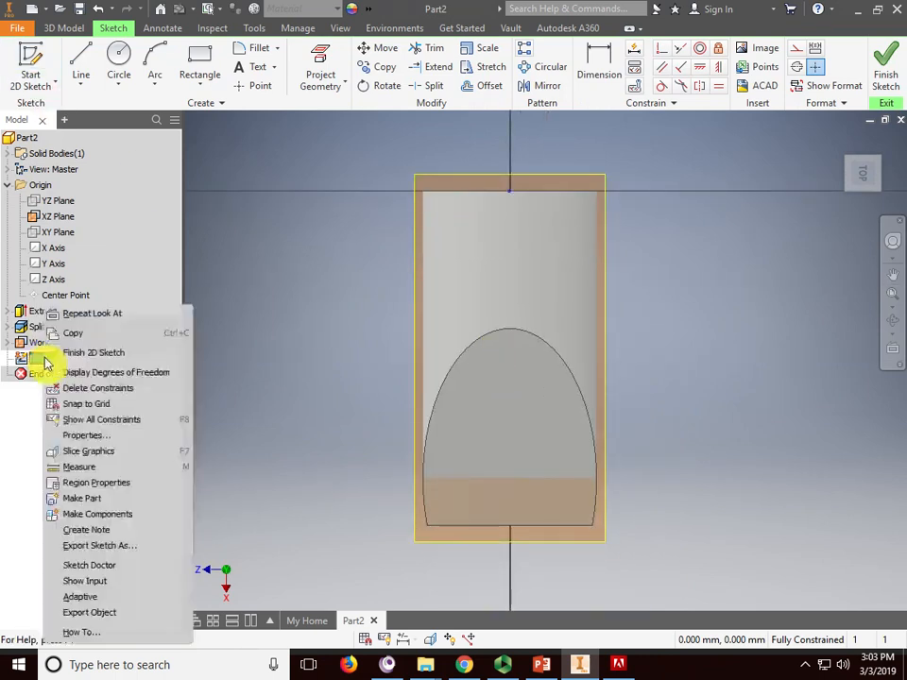
click(88, 452)
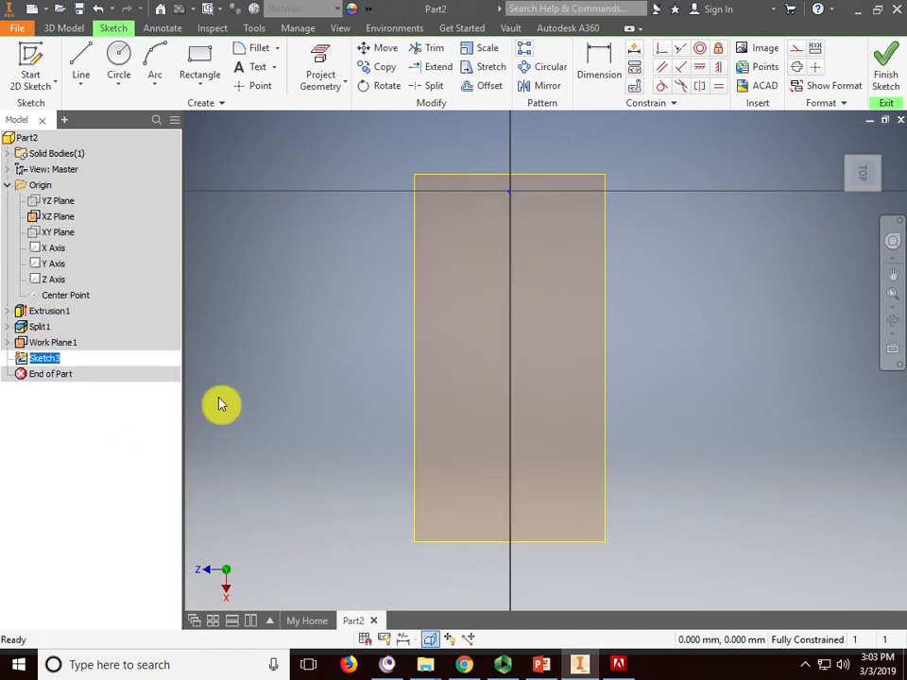
right_click(52, 362)
click(94, 452)
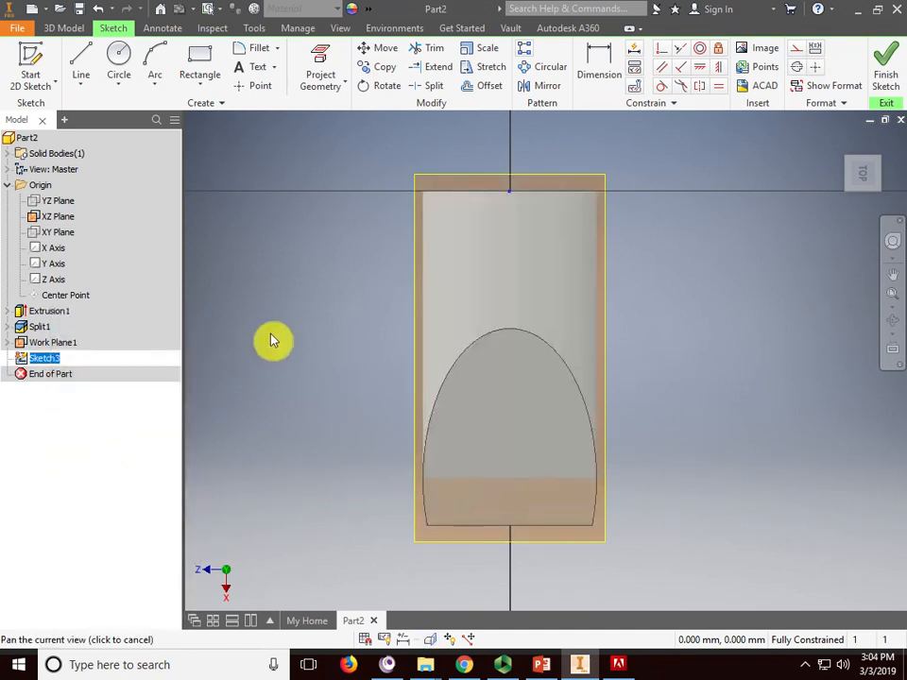
- Draw a two-point rectangle about 41 mm long overlapping one corner of the cylinder's angled-cut end and extending beyond its outline
mouse_move(272, 338)
mouse_down()
mouse_move(292, 324)
mouse_move(253, 311)
mouse_up()
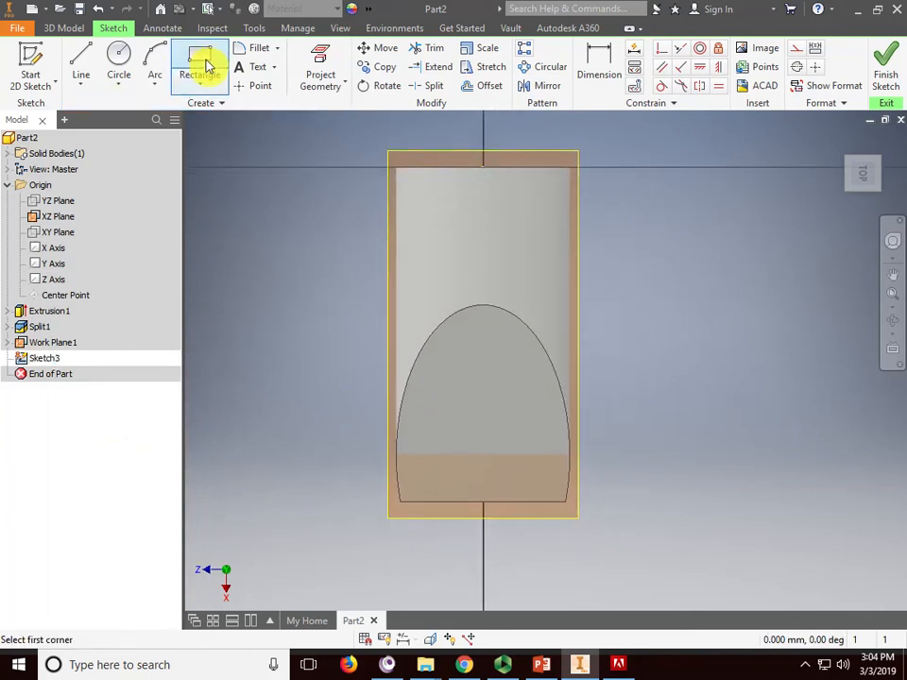
click(347, 396)
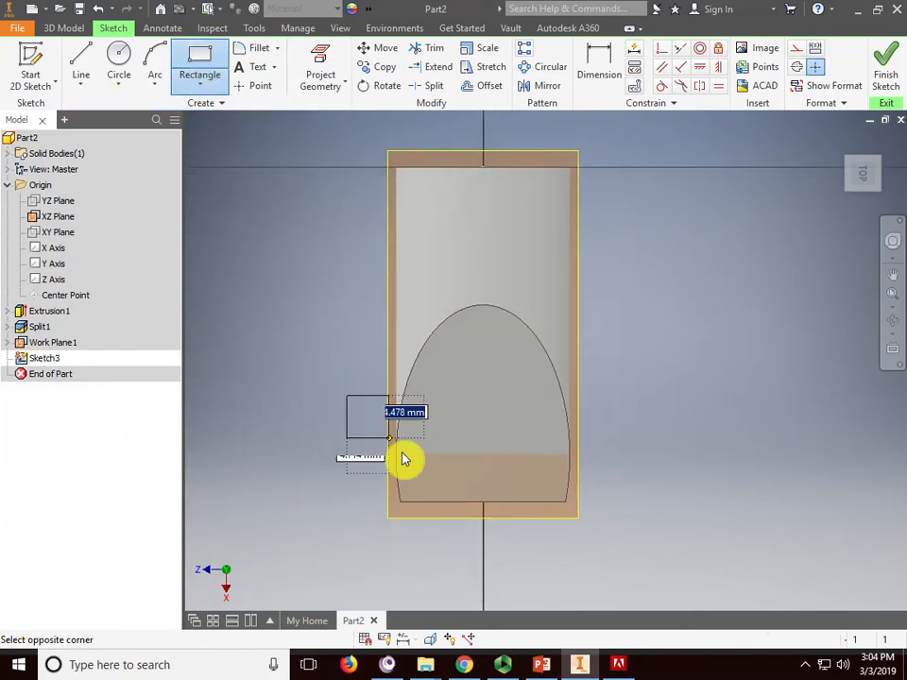
click(444, 534)
right_click(239, 299)
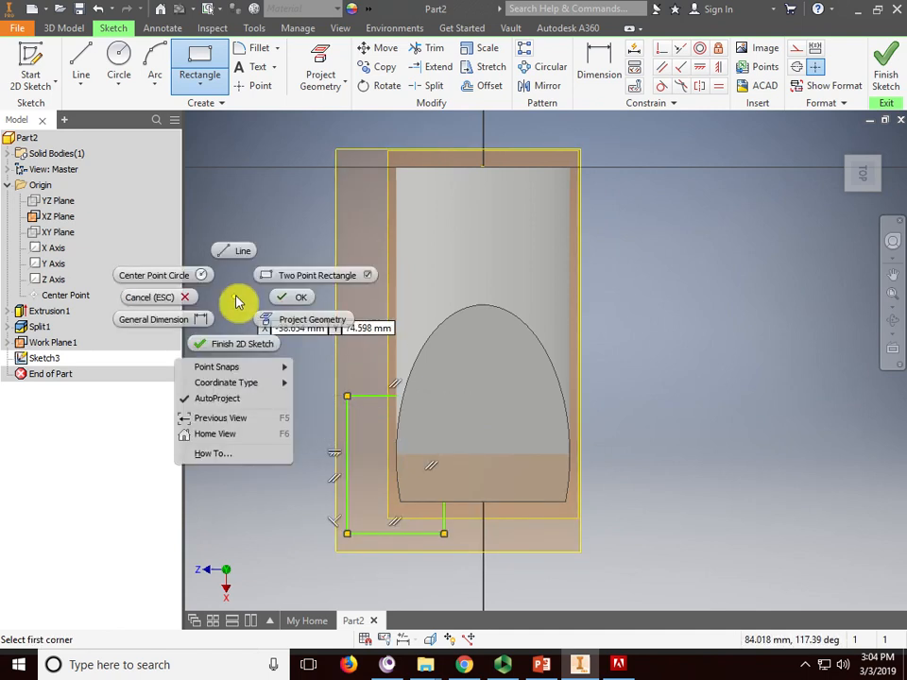
click(300, 300)
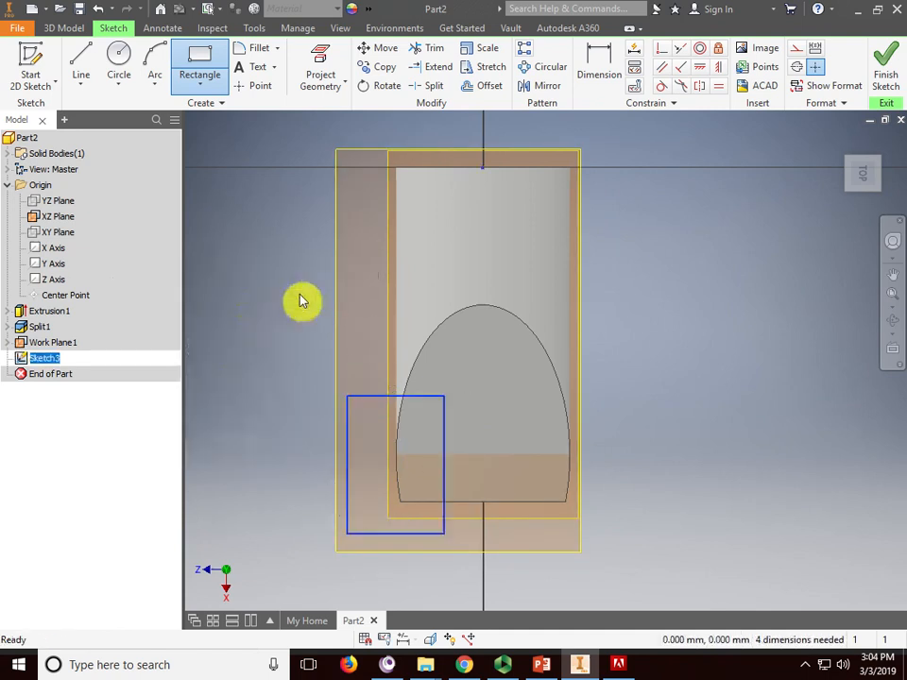
- Dimension the rectangle's long side, checking the cut length in the PowerPoint drawing, and turn the top view so the cylinder lies horizontally
click(590, 66)
click(347, 433)
click(275, 422)
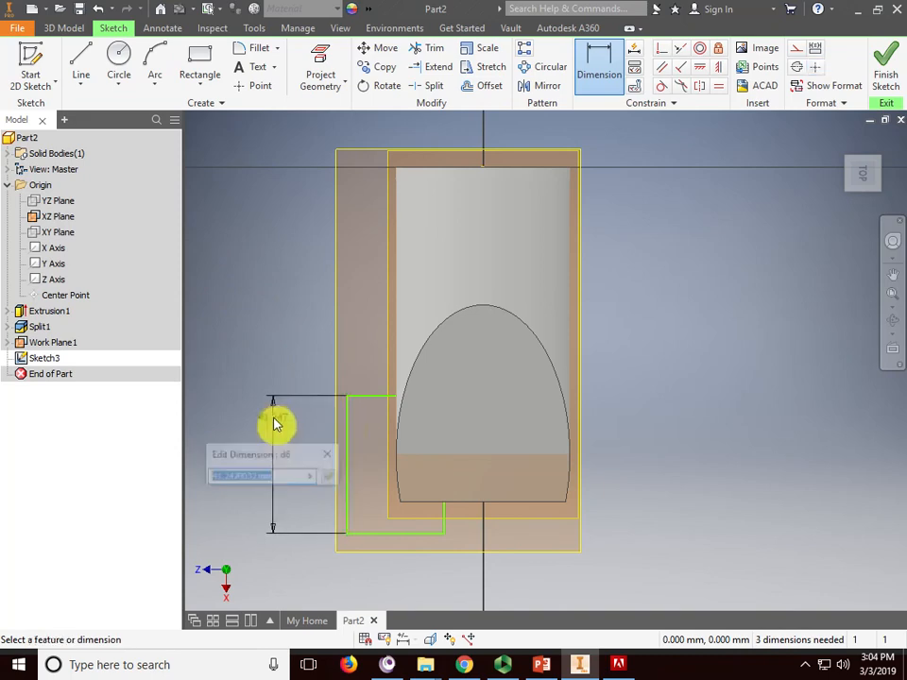
click(541, 666)
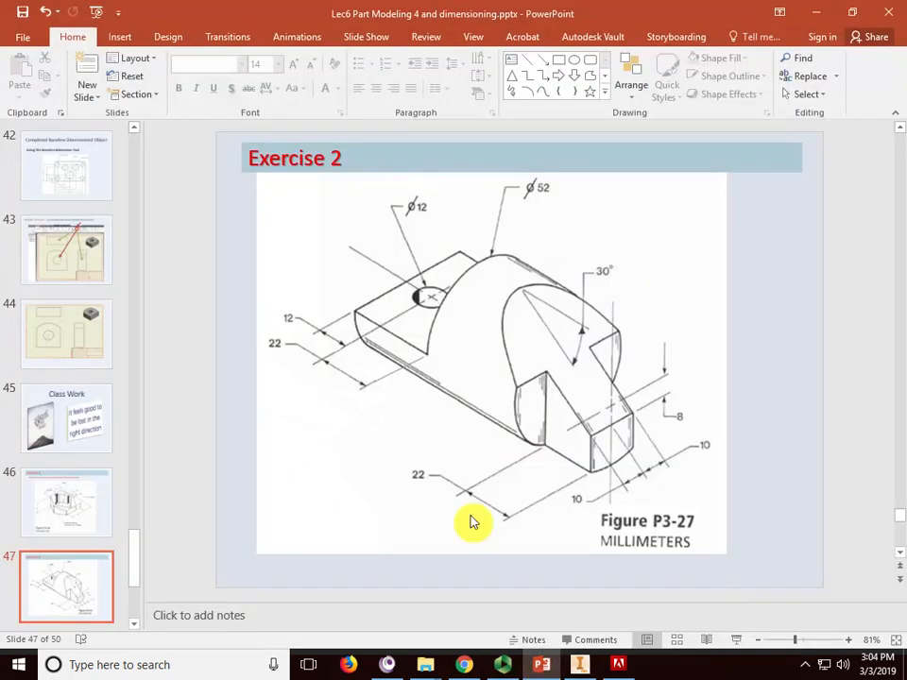
click(567, 664)
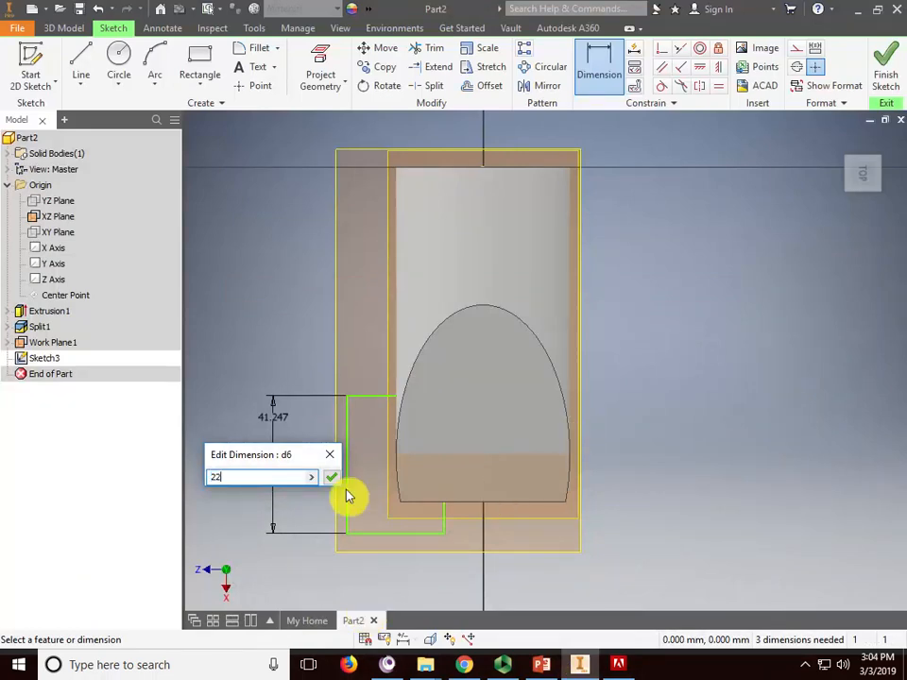
key(Escape)
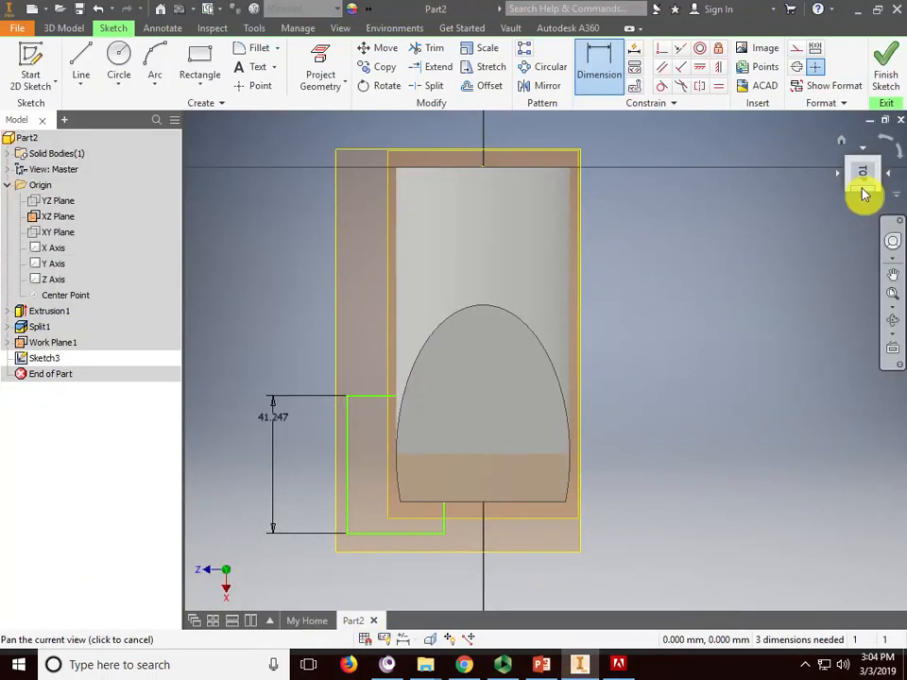
click(888, 142)
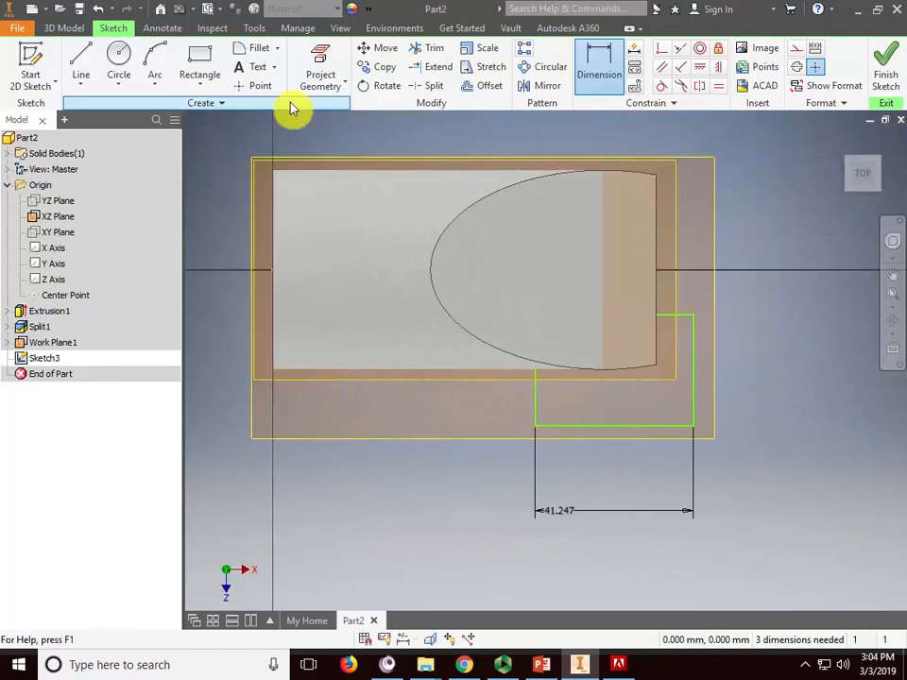
click(602, 430)
key(Escape)
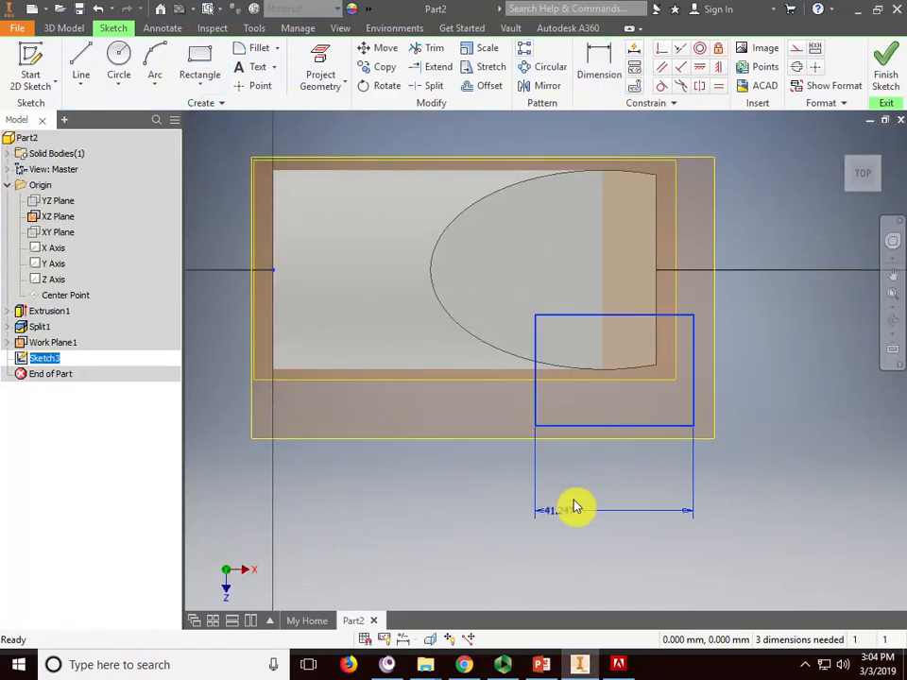
- Try setting the rectangle's length dimension to 22 mm, and undo that change
double_click(572, 512)
drag(586, 571, 516, 571)
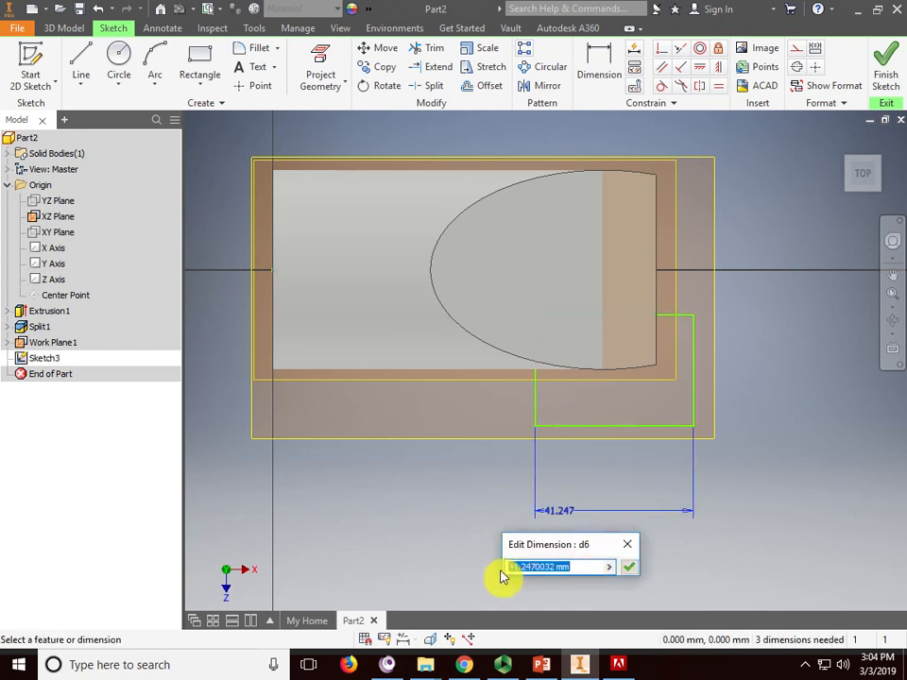
click(629, 568)
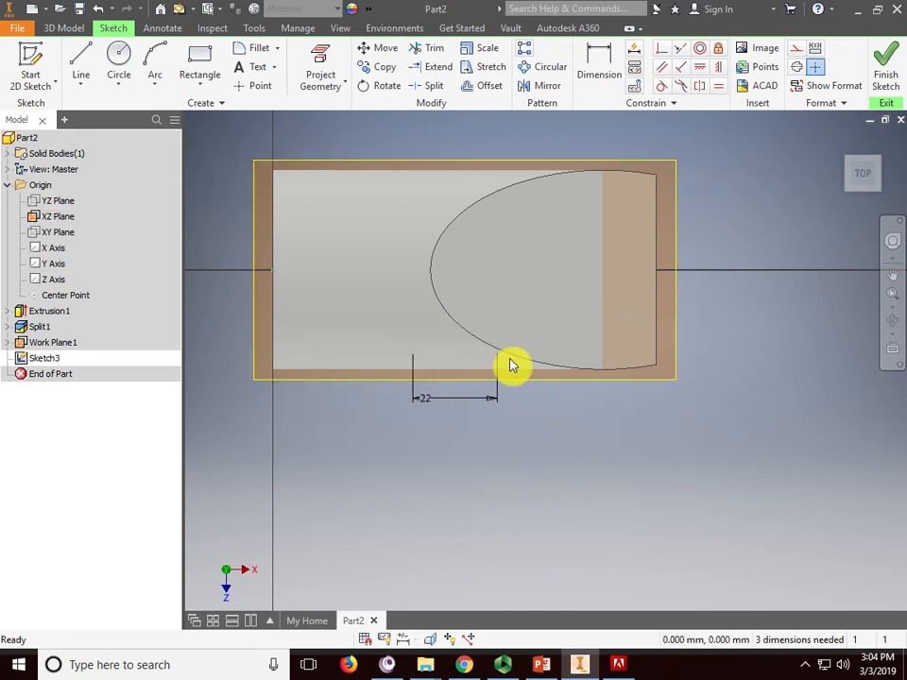
click(100, 11)
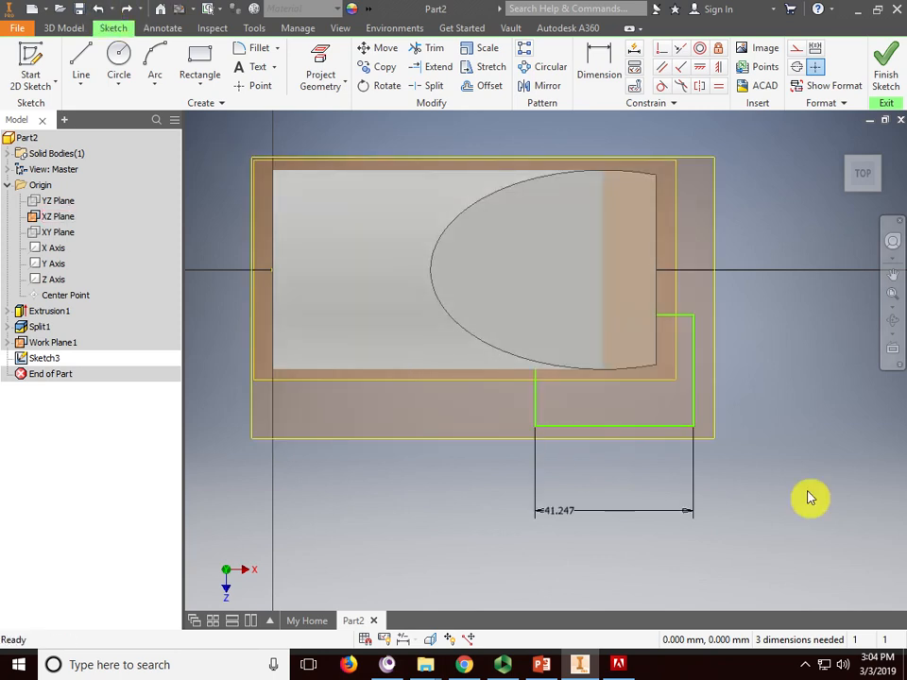
- Dimension the gap between the rectangle's outer side and the cylinder's cut end so that the two edges line up
click(598, 62)
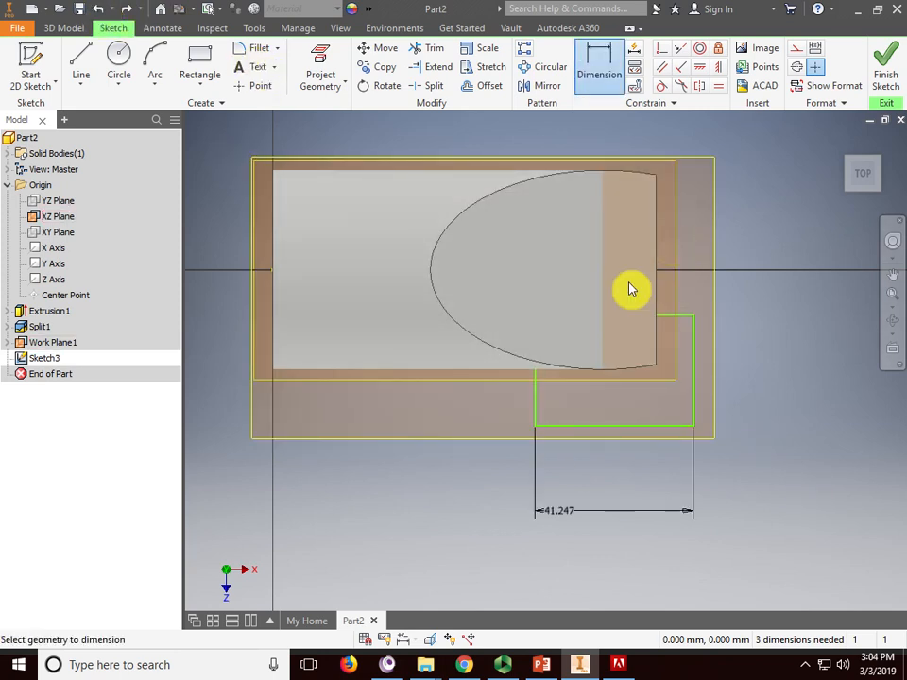
click(693, 367)
click(668, 404)
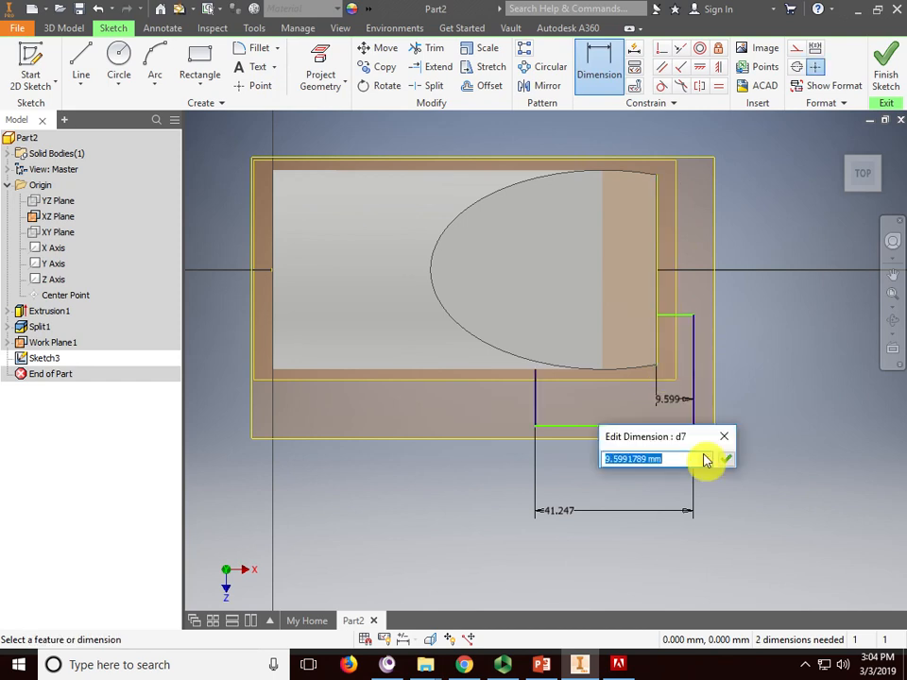
key(Return)
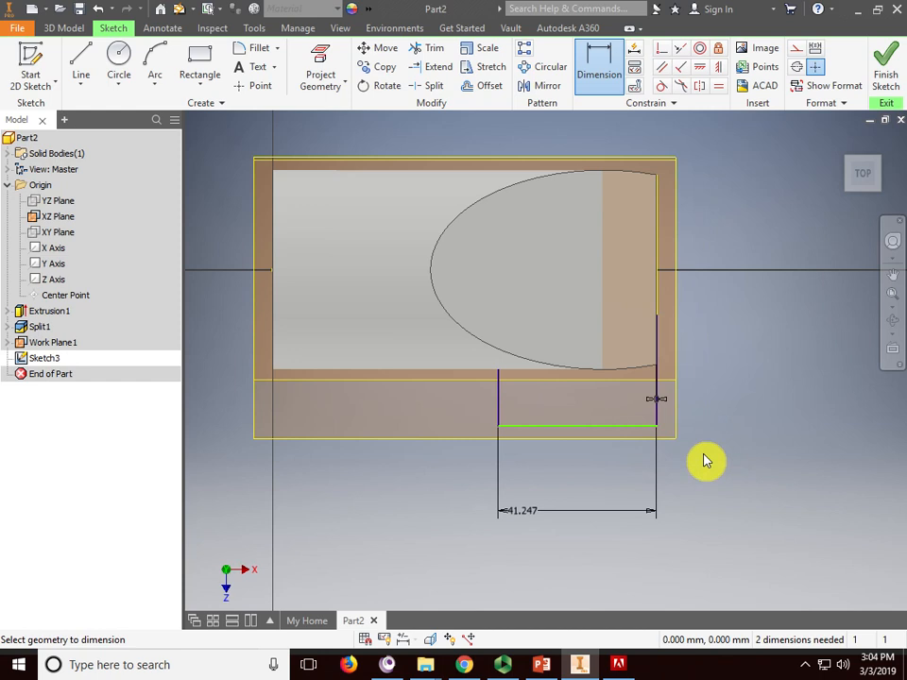
- Set the rectangle's length dimension along the cylinder axis to 22 mm
click(520, 511)
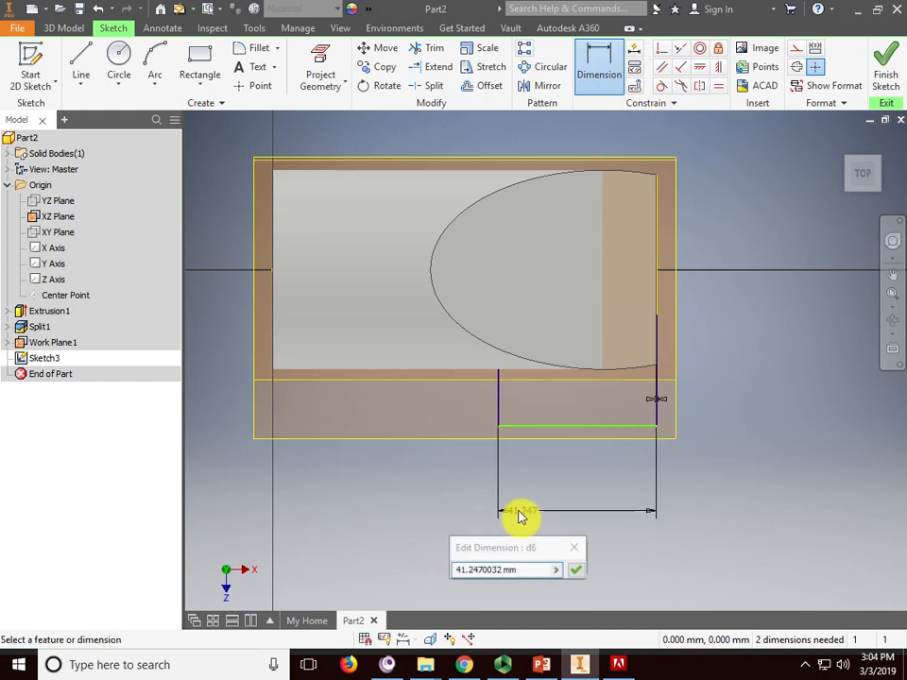
double_click(491, 572)
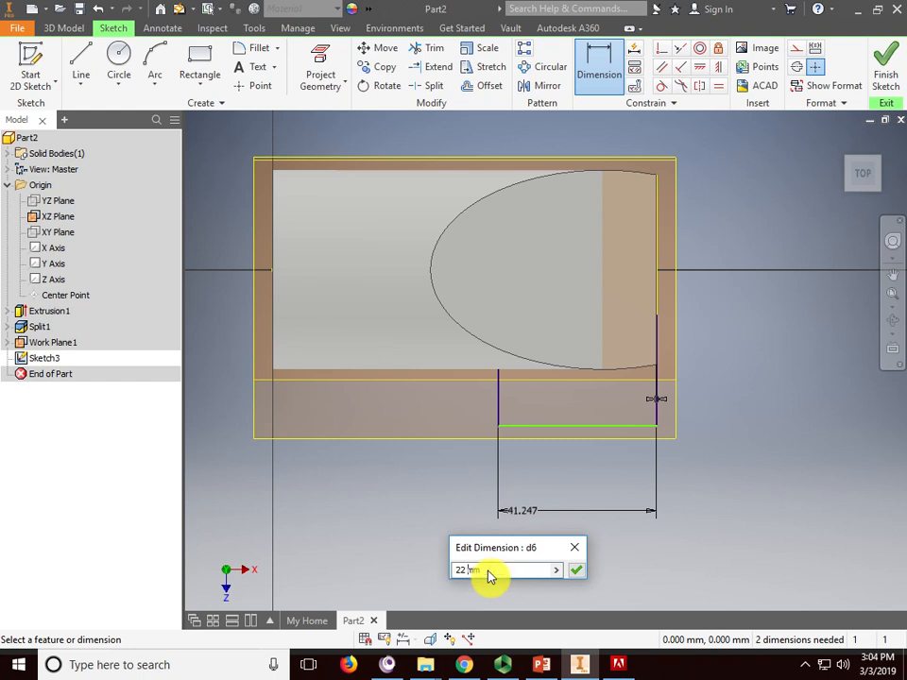
text(22)
key(Return)
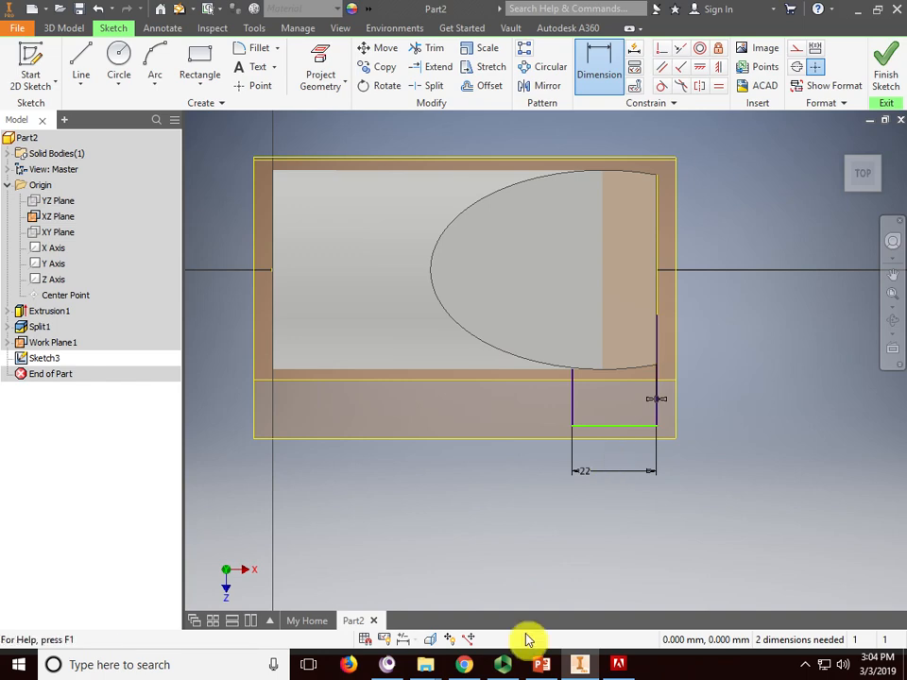
- Check the side cut's offset from the centre line in the PowerPoint Exercise 2 drawing and return to the Inventor sketch
click(544, 664)
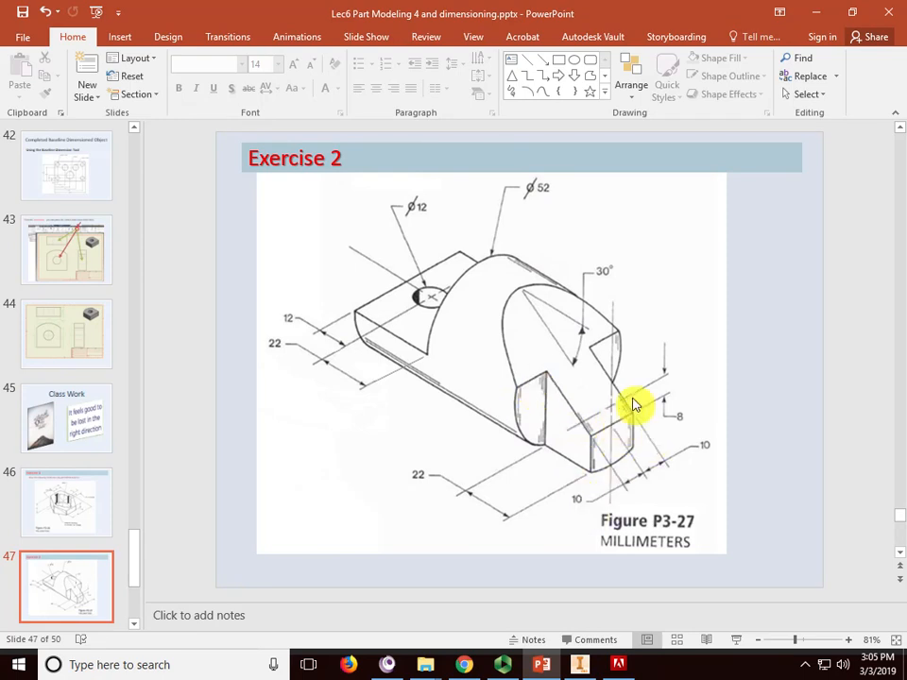
click(817, 12)
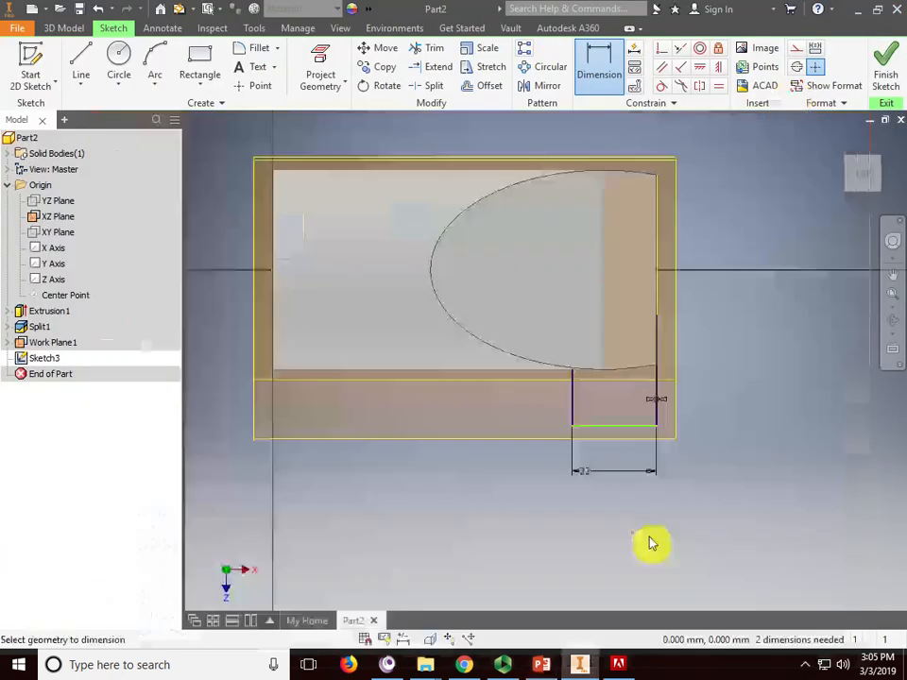
click(638, 315)
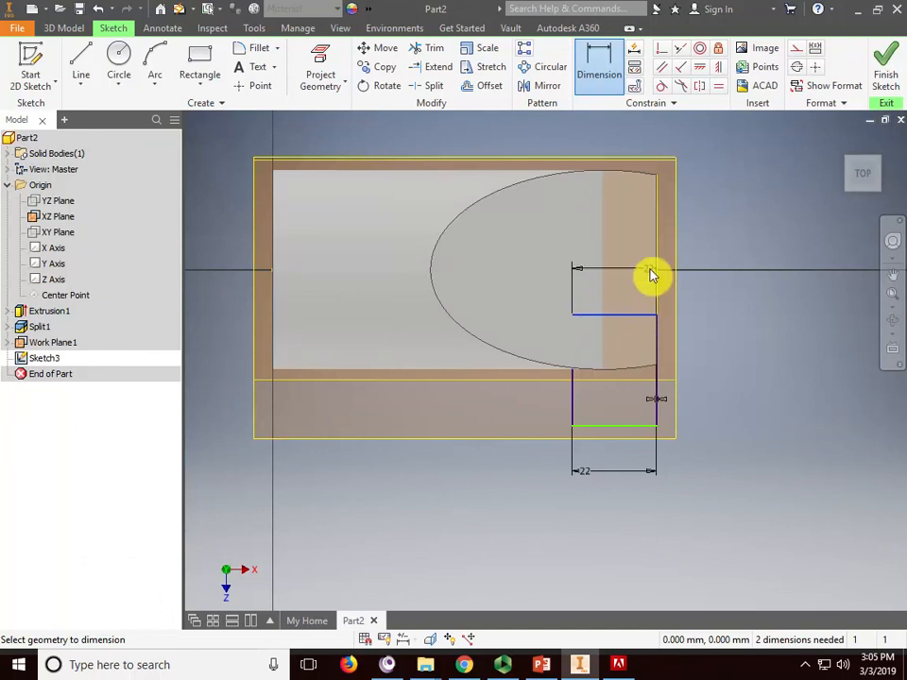
click(273, 274)
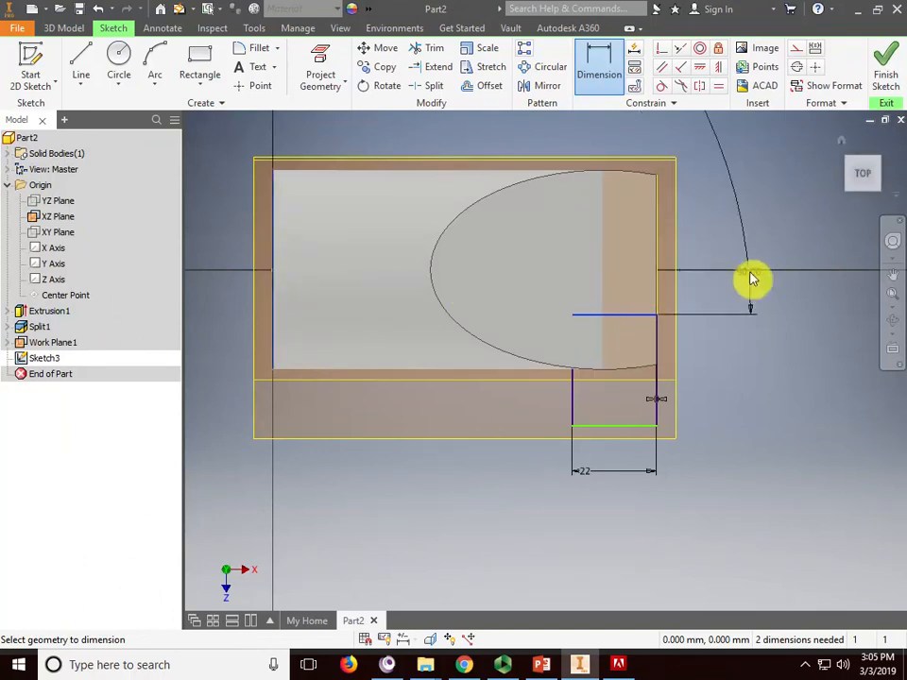
key(Escape)
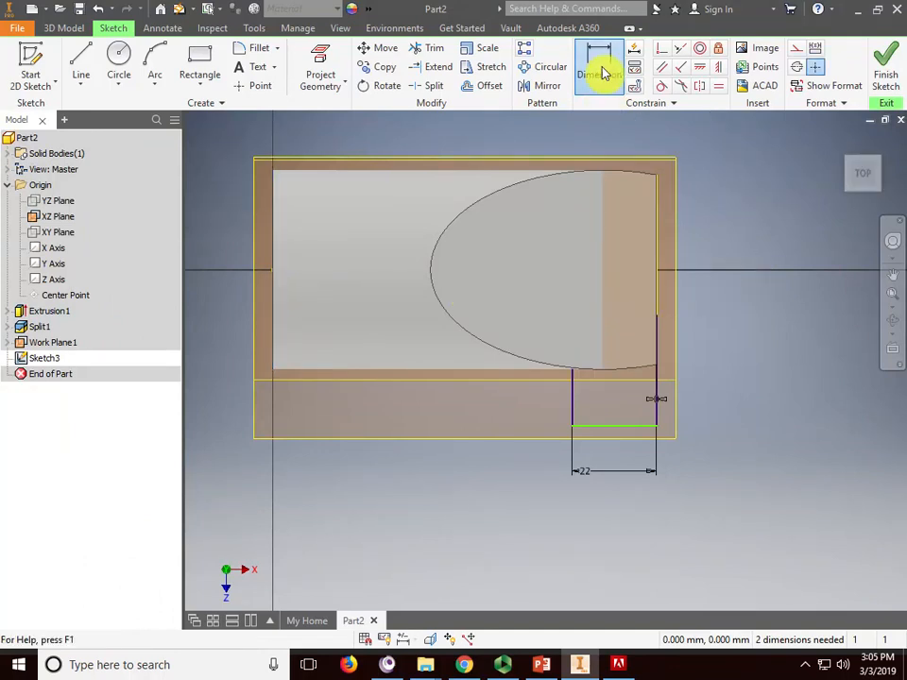
- Dimension the rectangle's inner side 10 mm from the cylinder's centre line
click(601, 70)
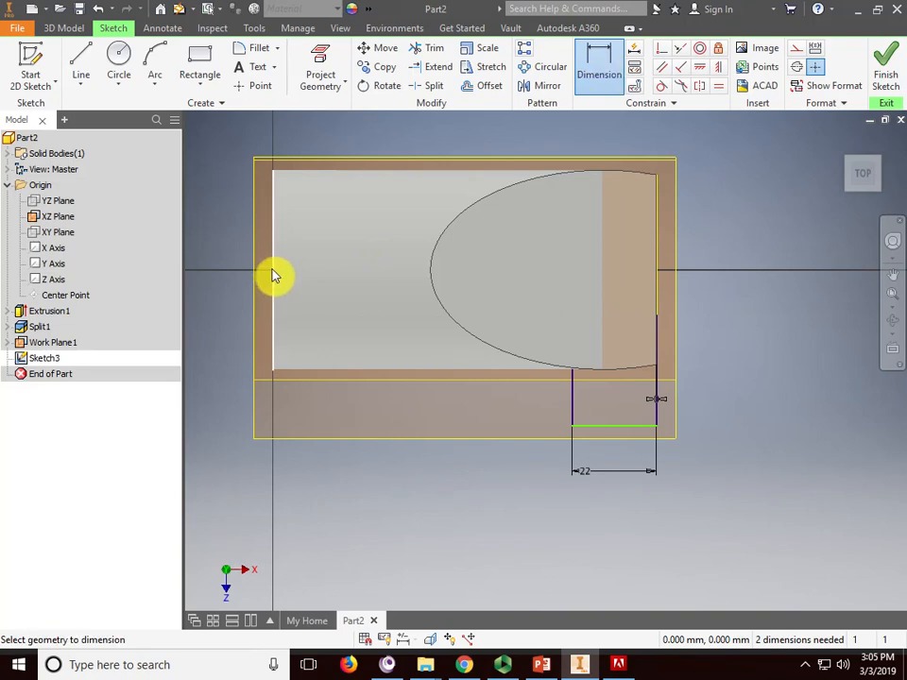
click(892, 324)
drag(661, 374, 755, 294)
right_click(755, 293)
key(Escape)
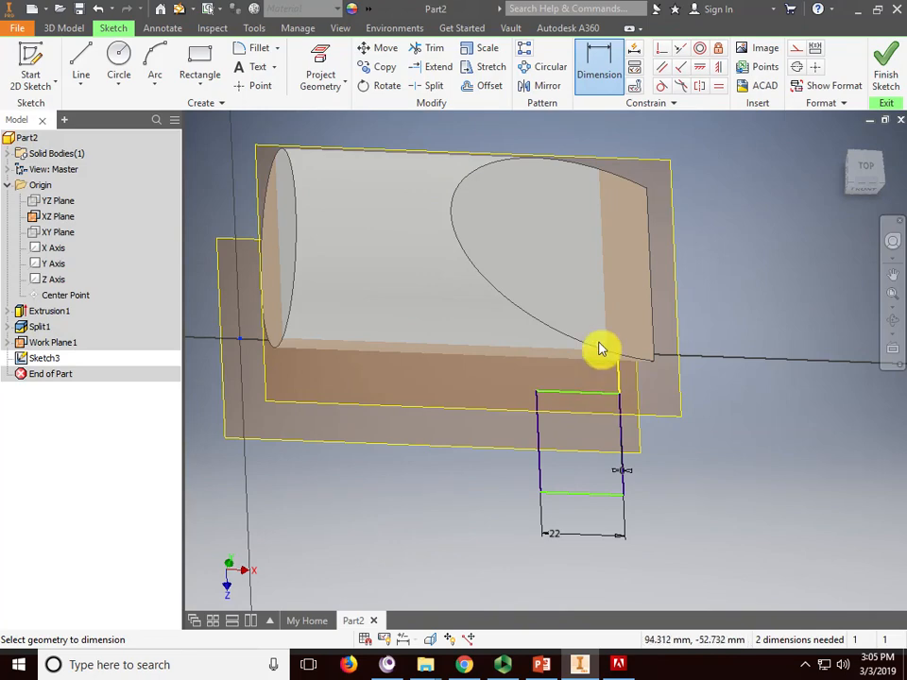
click(893, 324)
drag(656, 388, 572, 335)
key(Escape)
key(d)
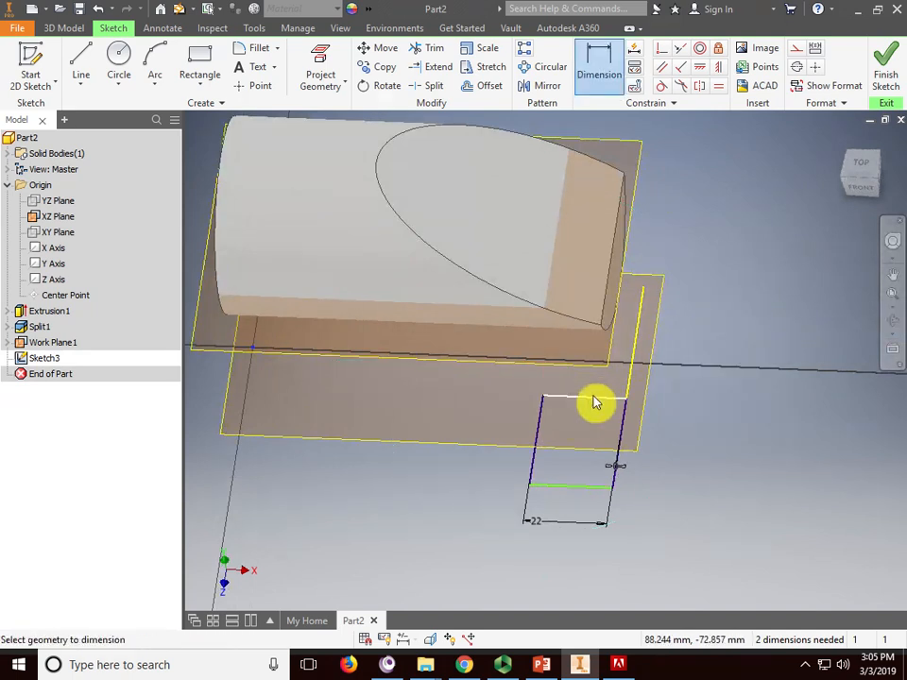
click(592, 399)
click(708, 395)
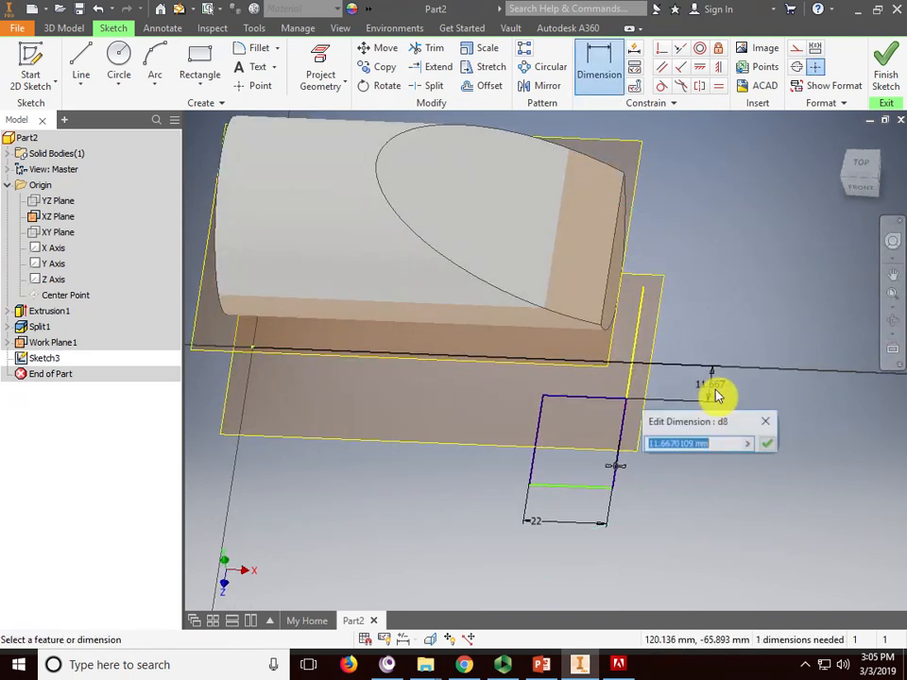
click(763, 432)
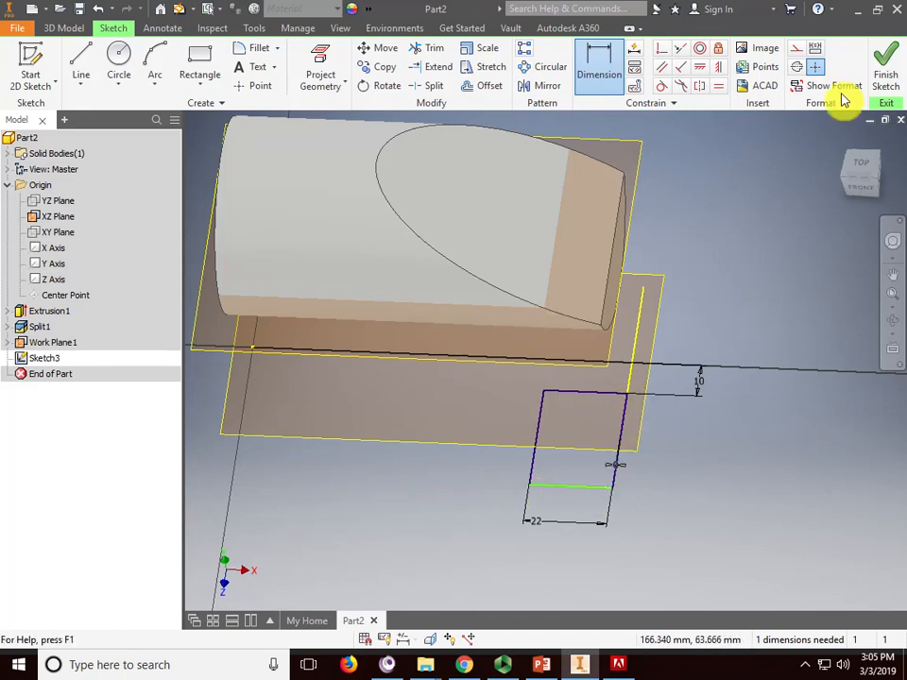
- Finish the sketch and hide the XZ plane and Work Plane1
click(884, 68)
scroll(732, 468, down, 3)
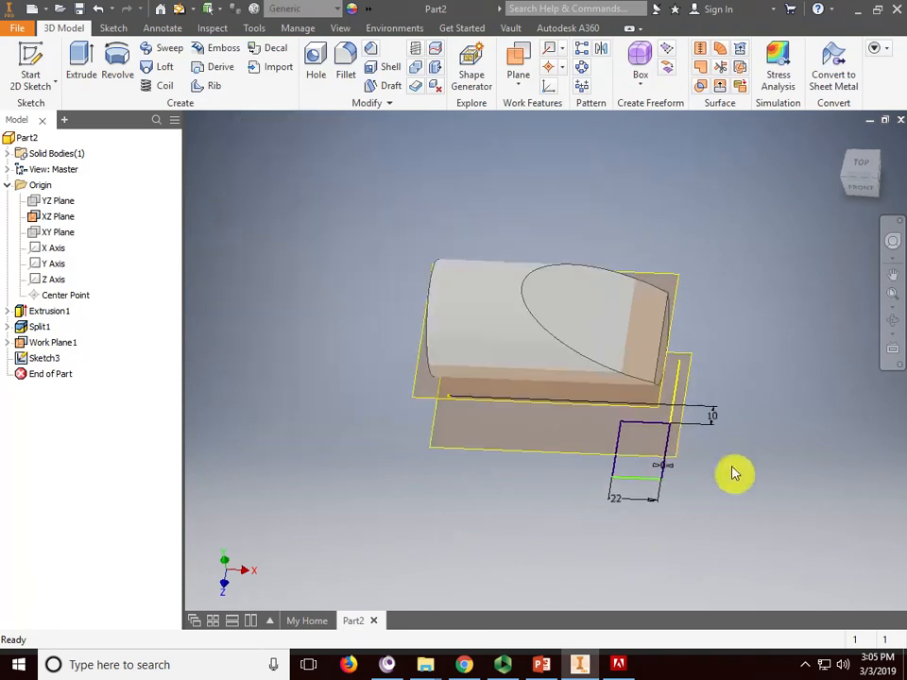
middle_drag(733, 473, 719, 455)
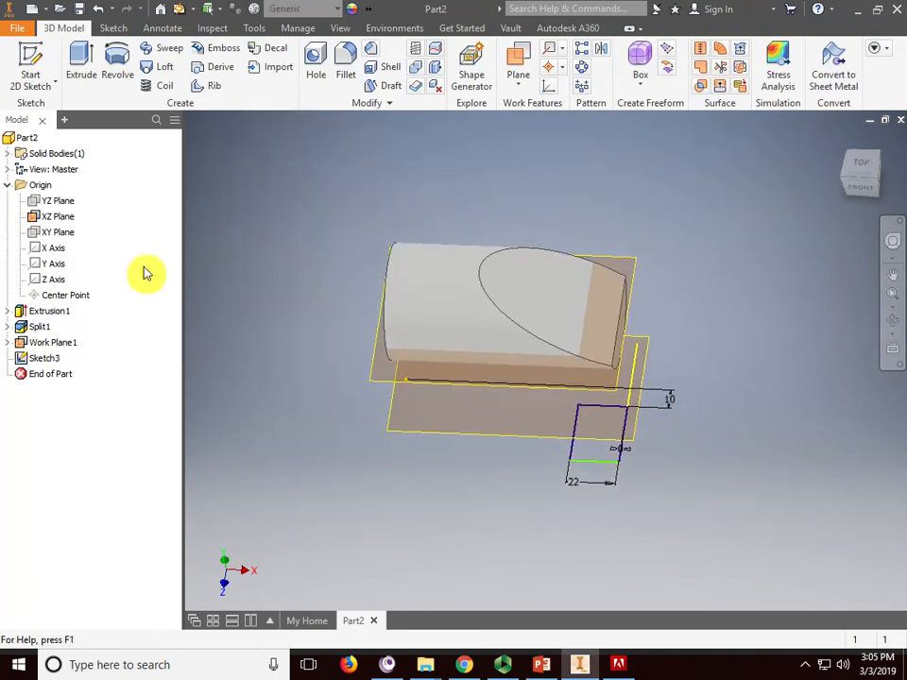
right_click(62, 217)
click(105, 320)
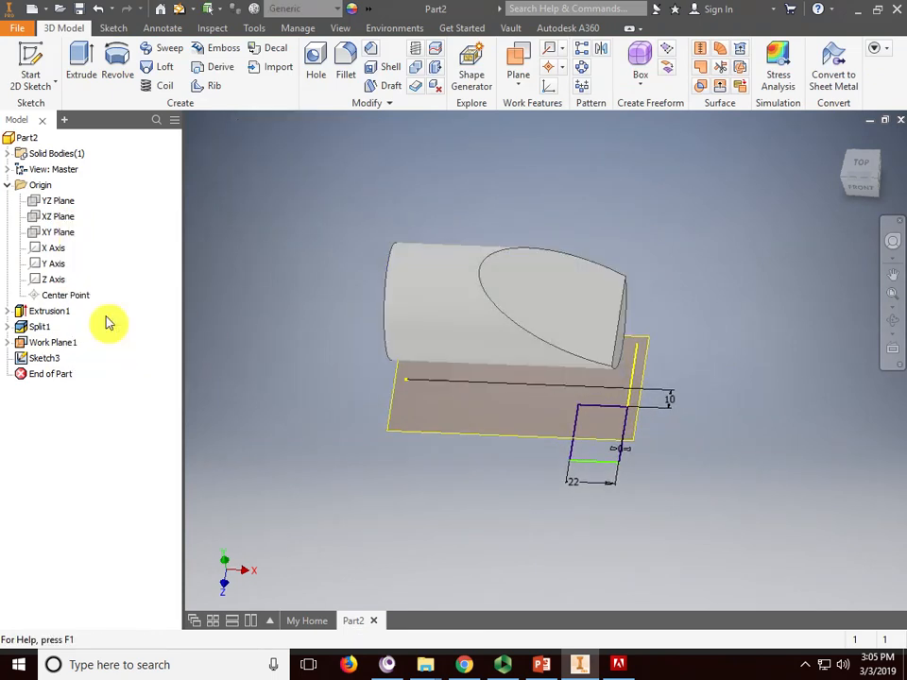
right_click(43, 350)
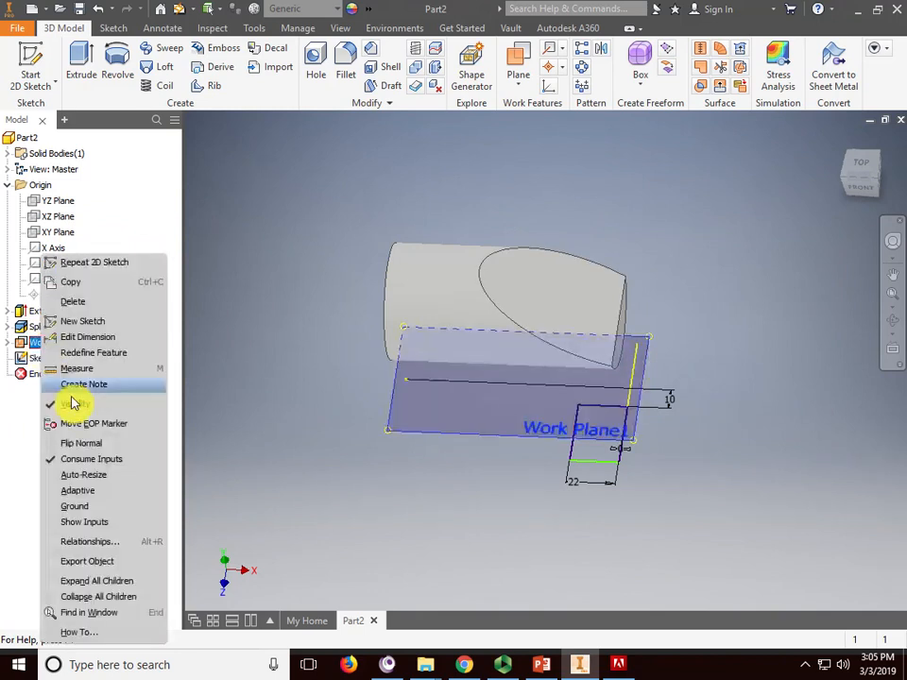
click(73, 409)
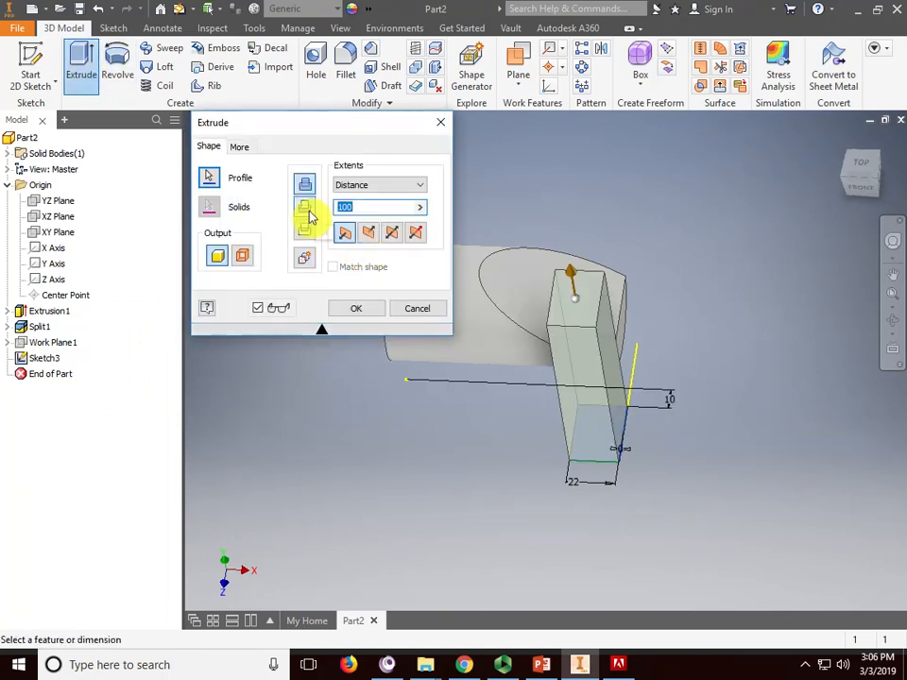
- Extrude the rectangle as a 100 mm cut in the direction that passes through the cylinder
click(309, 214)
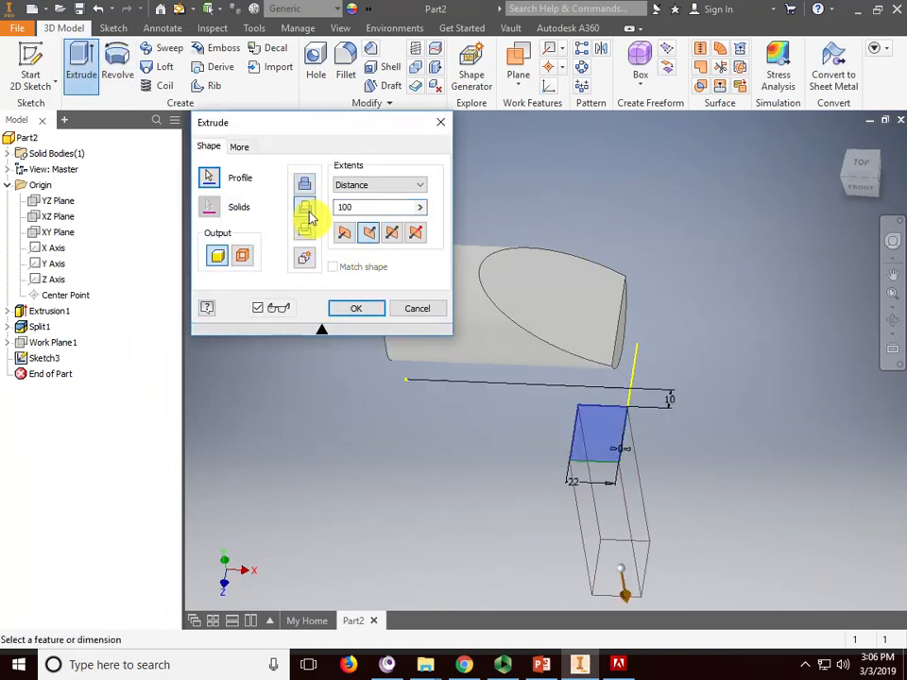
click(345, 237)
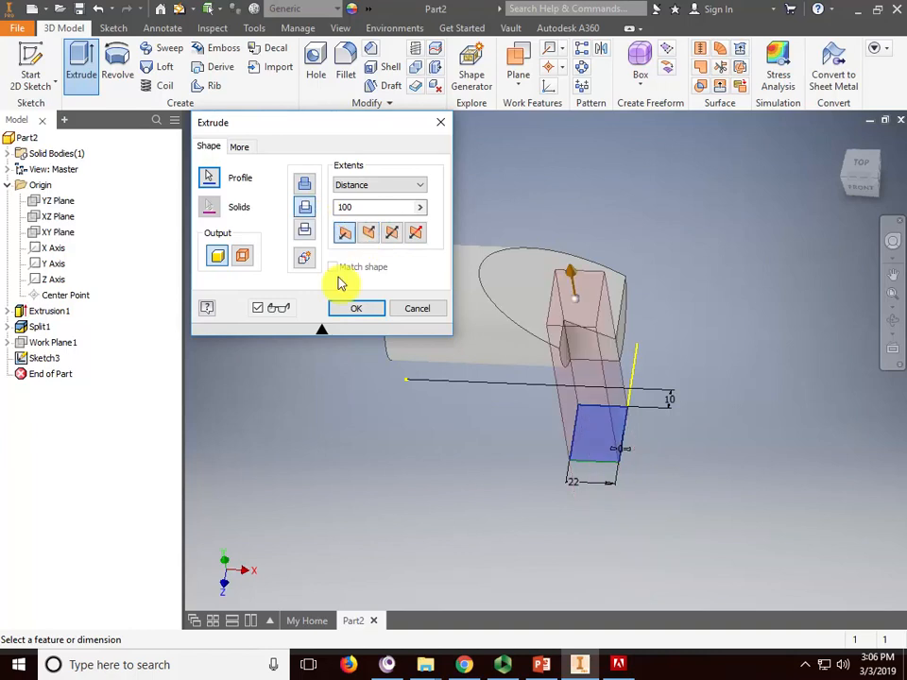
click(355, 313)
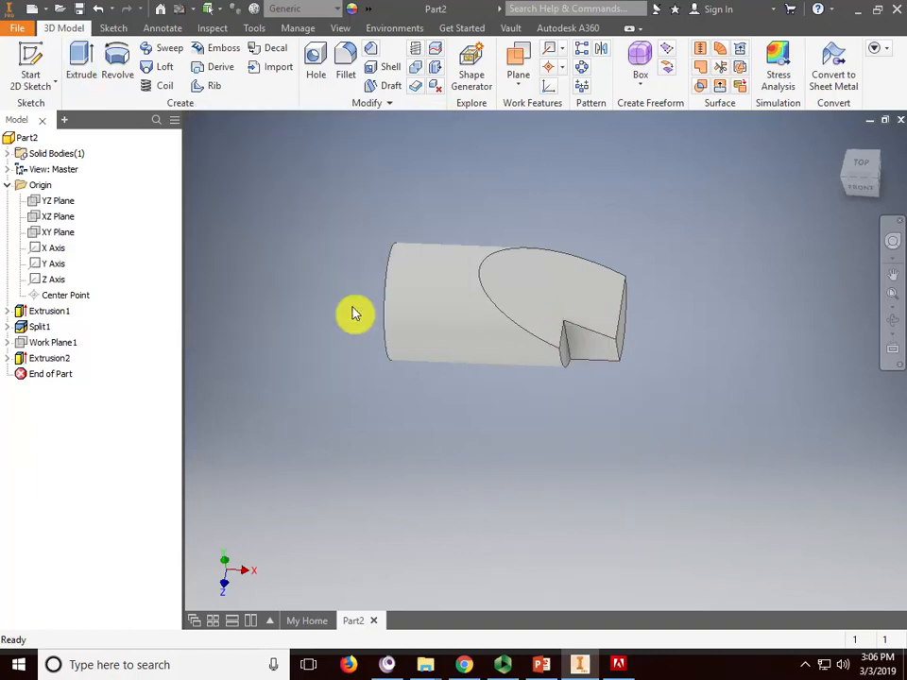
- Make the origin XY plane visible along the middle of the cylinder
click(890, 319)
drag(630, 390, 419, 497)
right_click(596, 215)
click(654, 211)
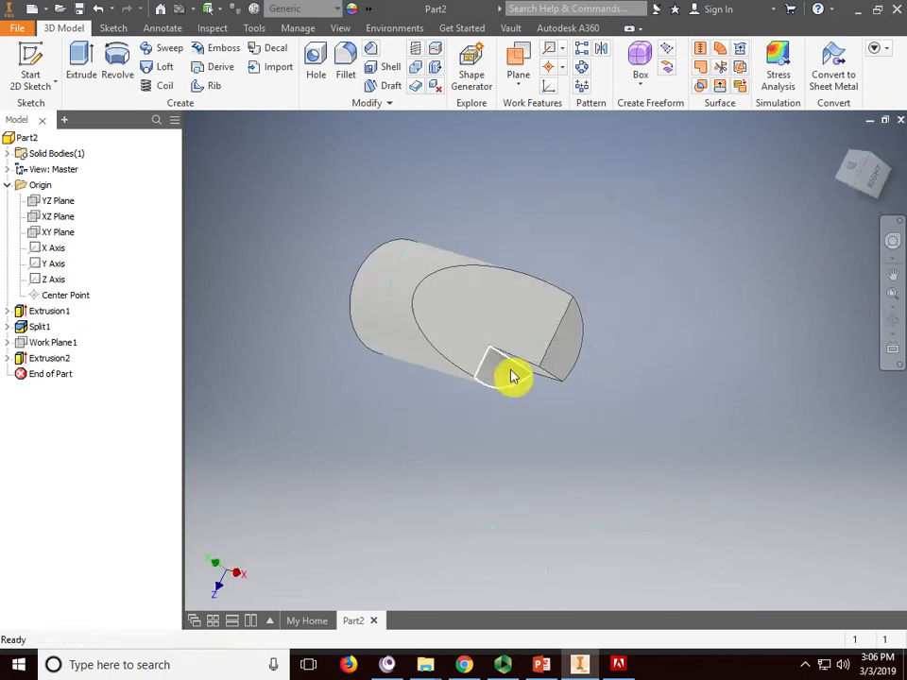
scroll(472, 314, up, 4)
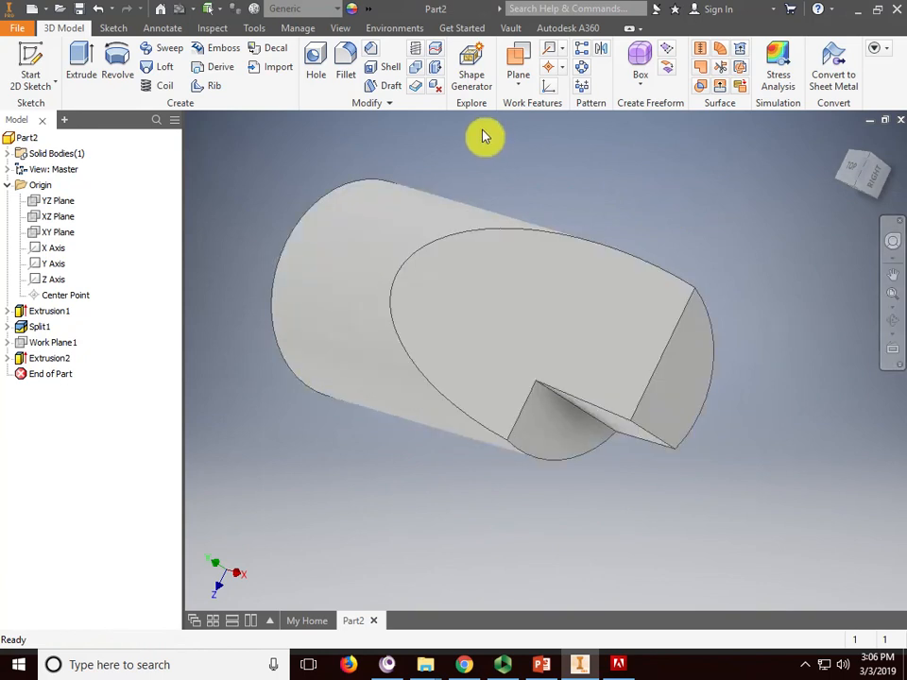
click(58, 236)
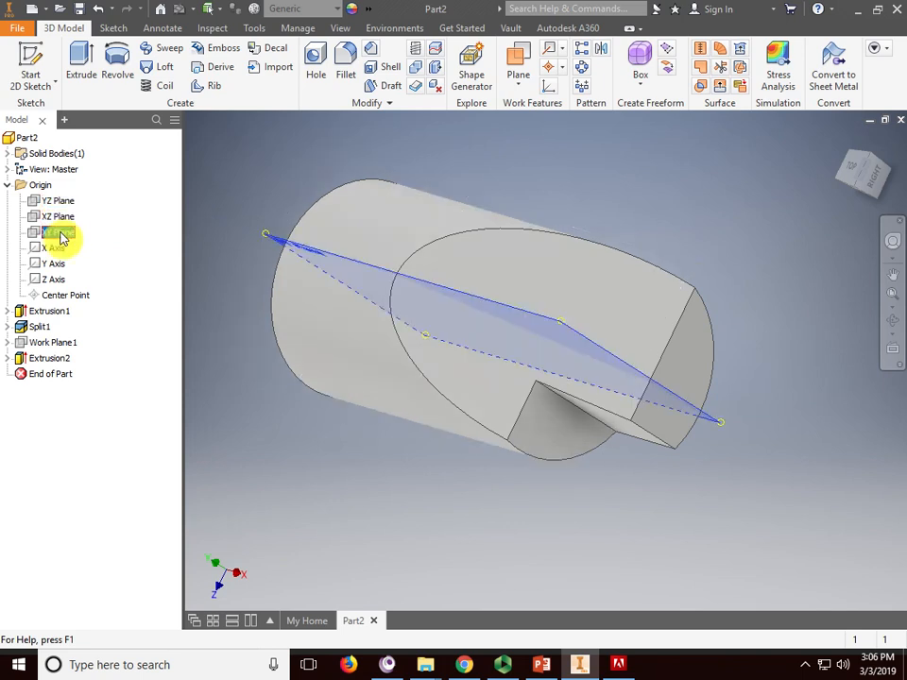
right_click(61, 238)
click(96, 327)
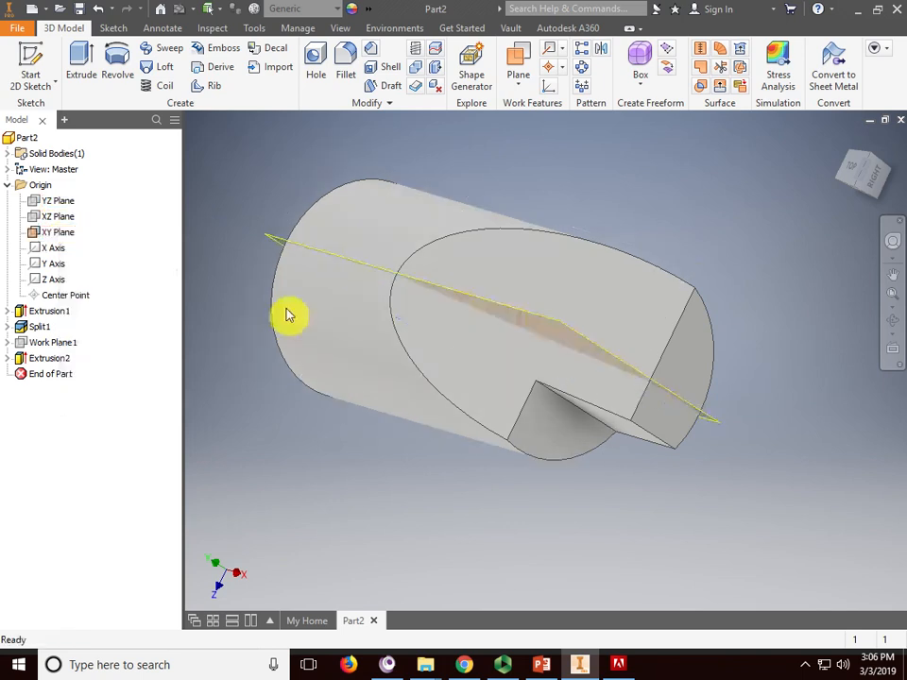
- Mirror the extruded side cut about the XY plane and hide that plane
click(892, 322)
drag(445, 364, 460, 326)
right_click(556, 186)
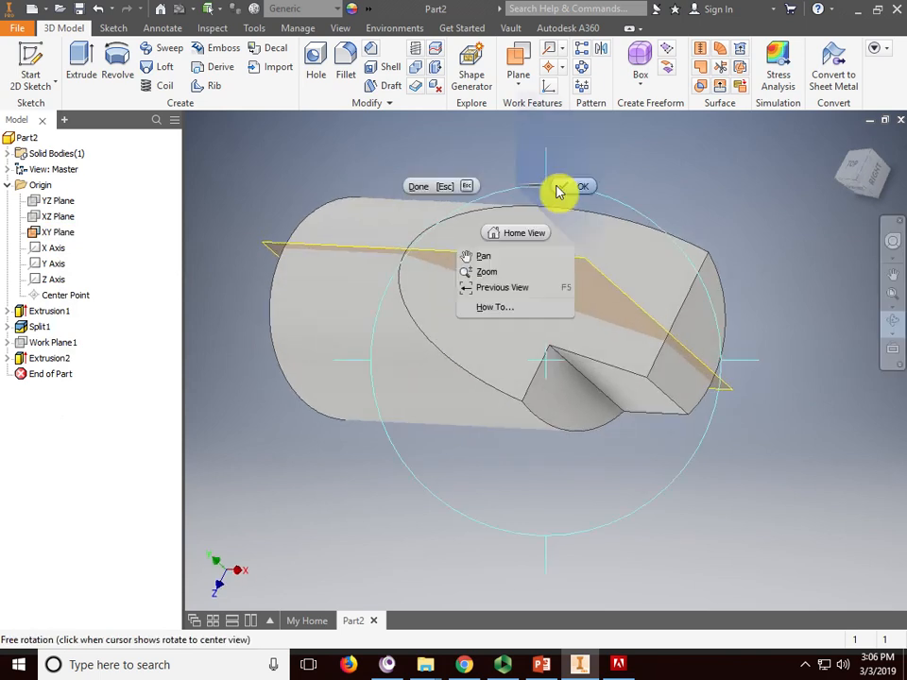
key(Escape)
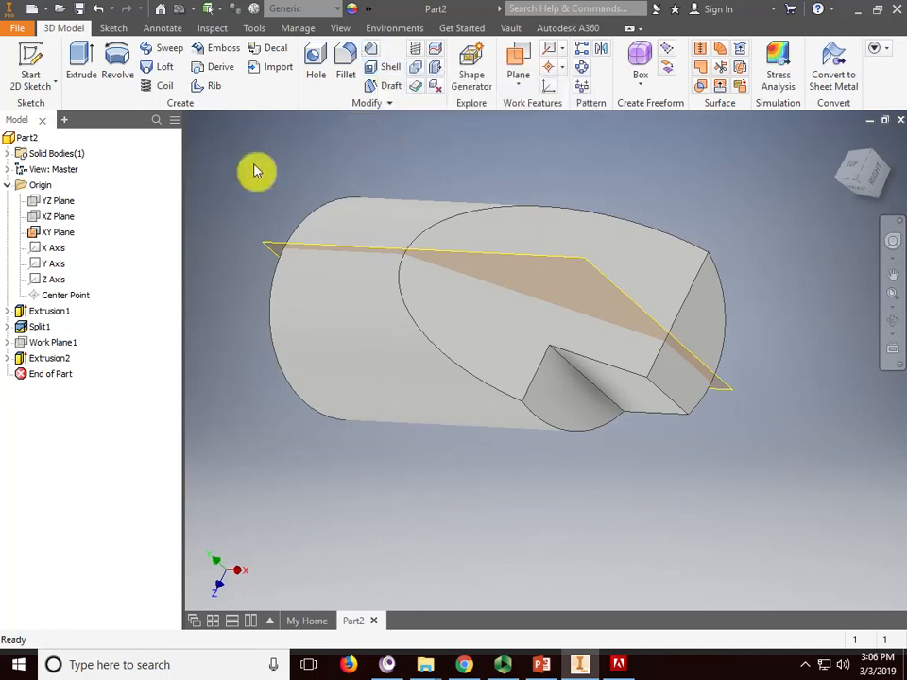
click(601, 49)
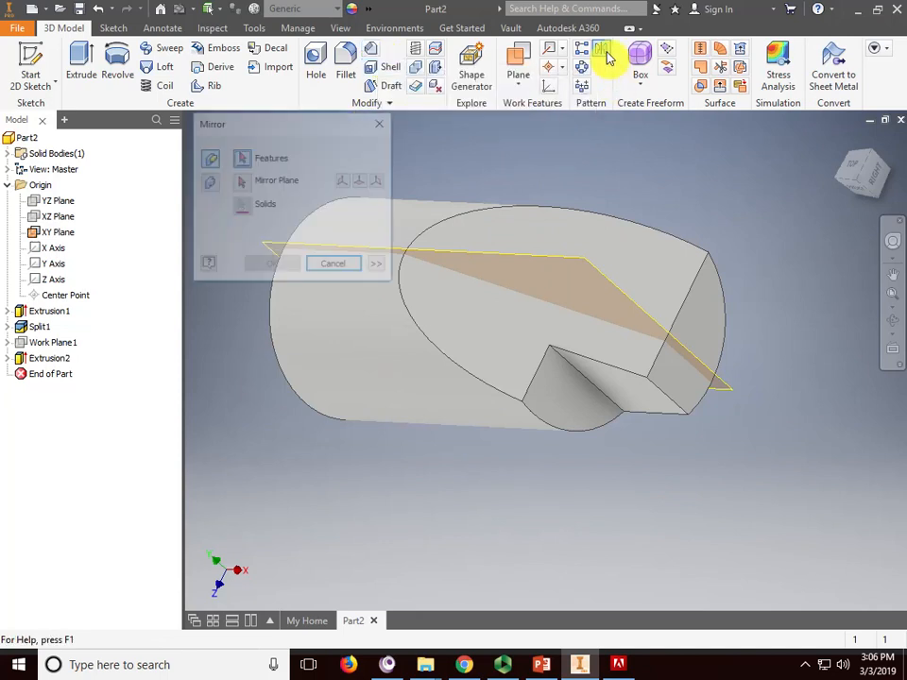
click(583, 408)
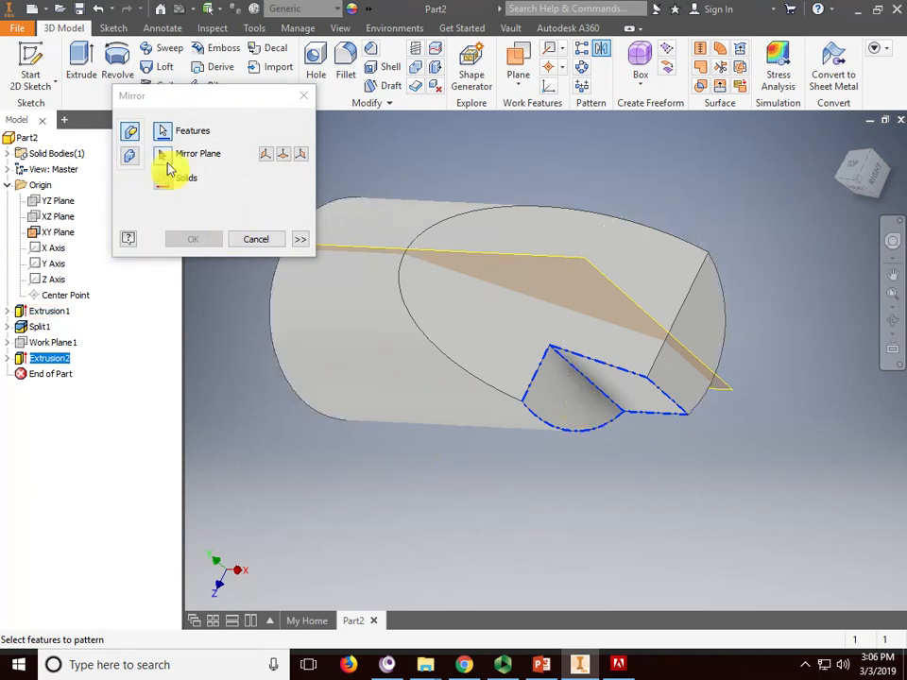
click(162, 156)
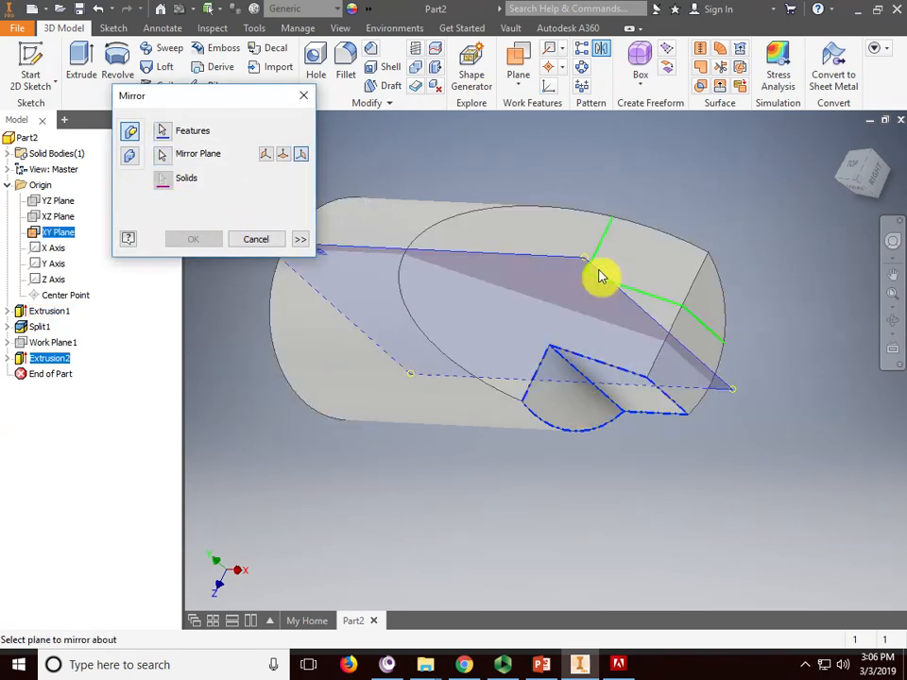
click(601, 276)
click(204, 242)
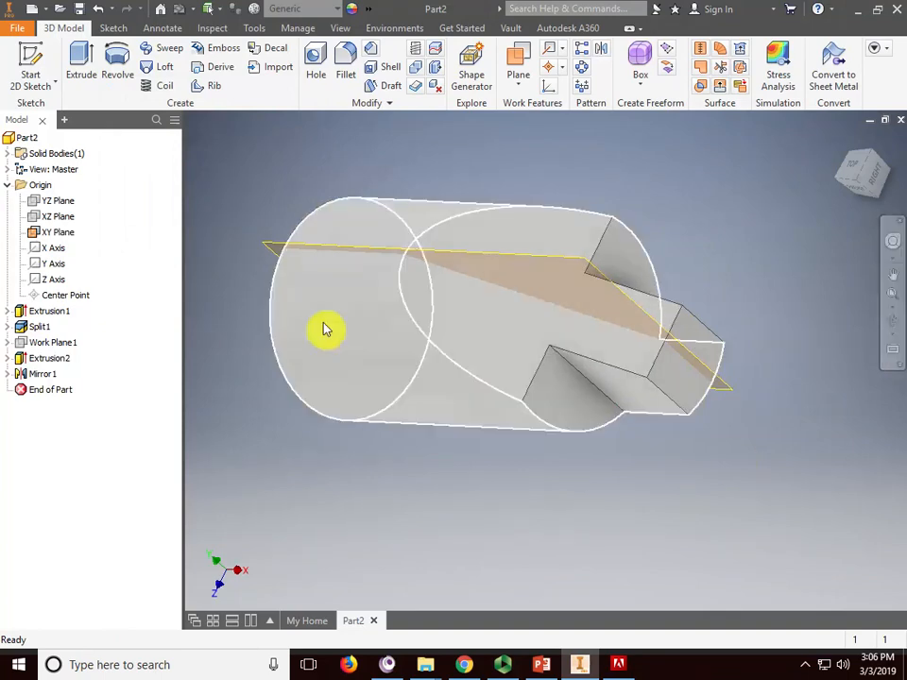
right_click(74, 234)
click(99, 335)
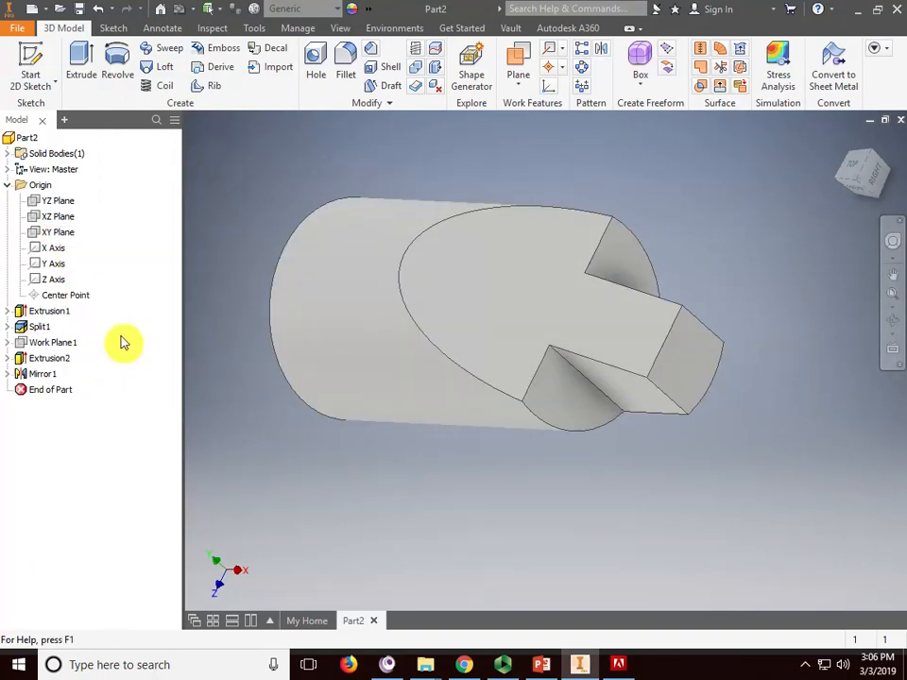
- Examine the mirrored side cuts from the top, the front and an angled view
click(856, 168)
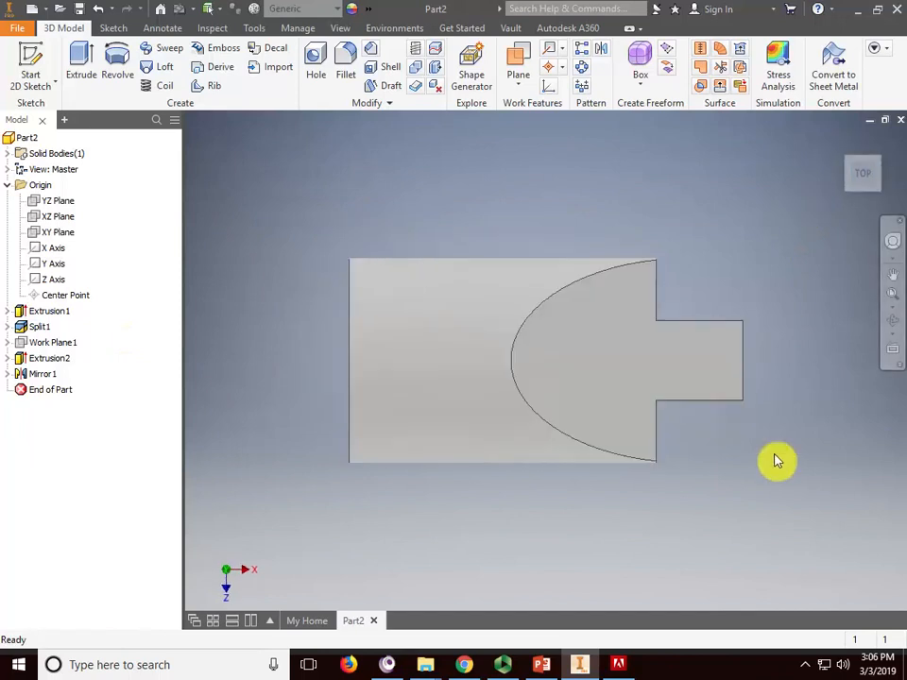
middle_drag(776, 460, 722, 391)
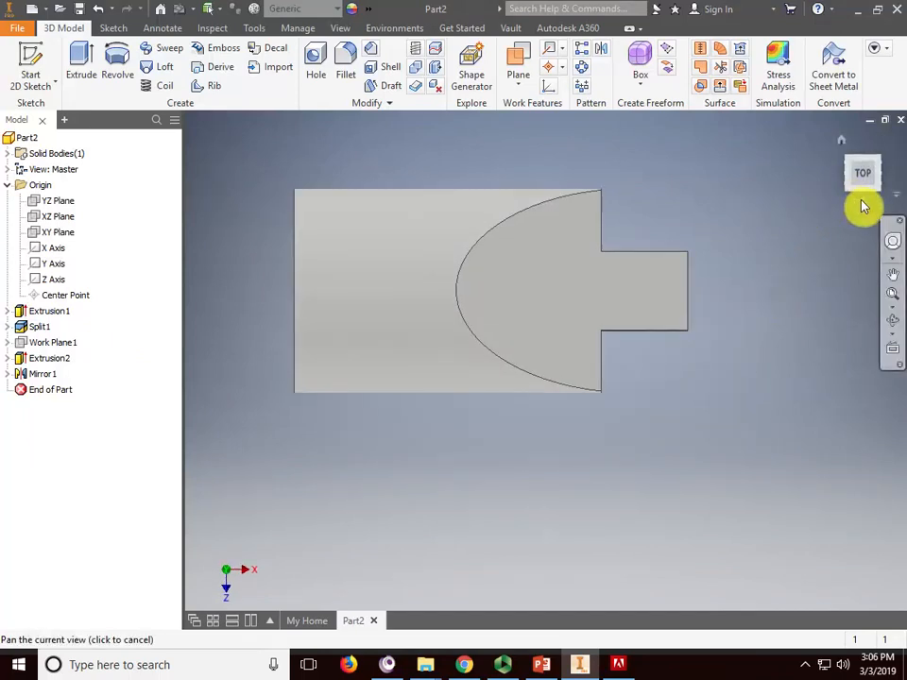
click(861, 201)
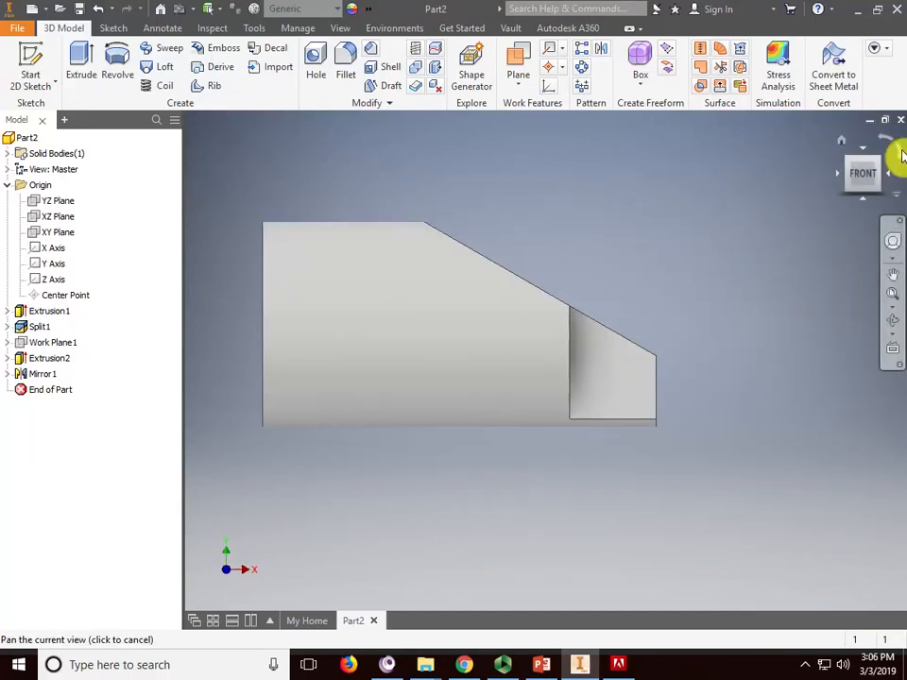
click(893, 320)
drag(577, 397, 526, 447)
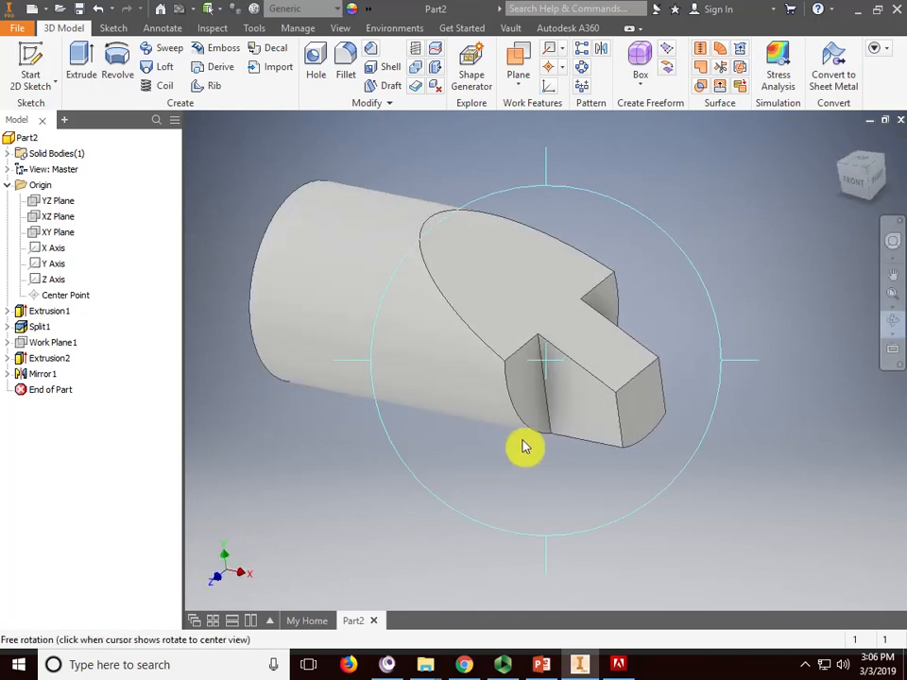
right_click(796, 249)
key(Escape)
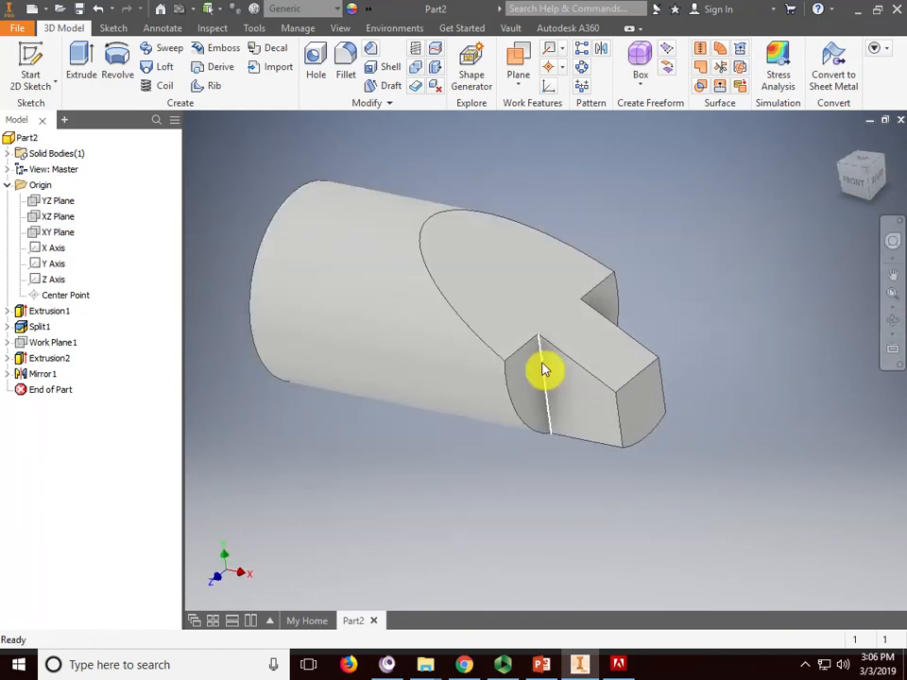
mouse_move(566, 395)
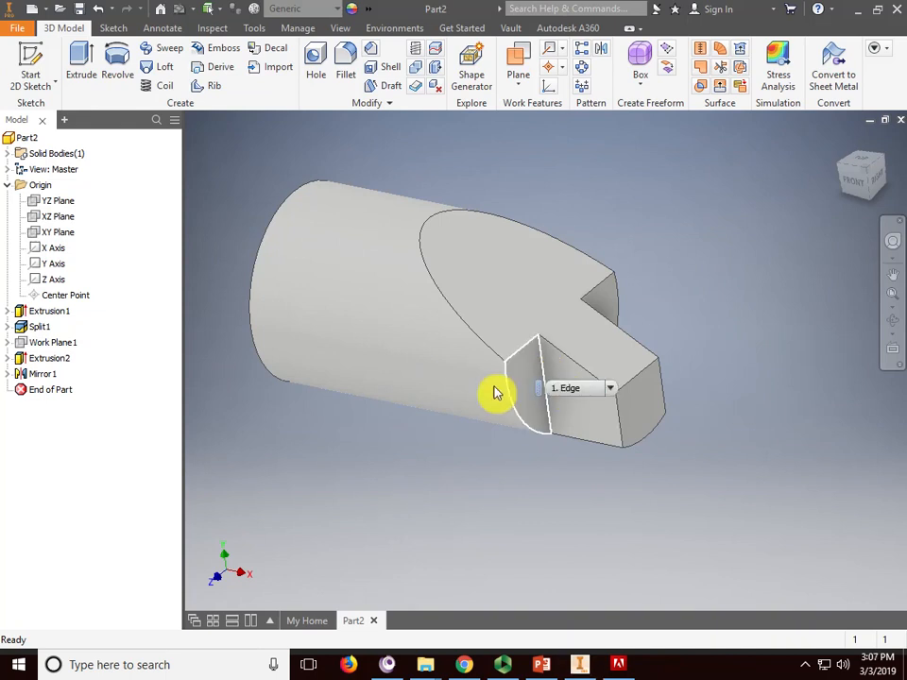
- Delete the extruded side cut together with its consumed sketches and features
right_click(42, 363)
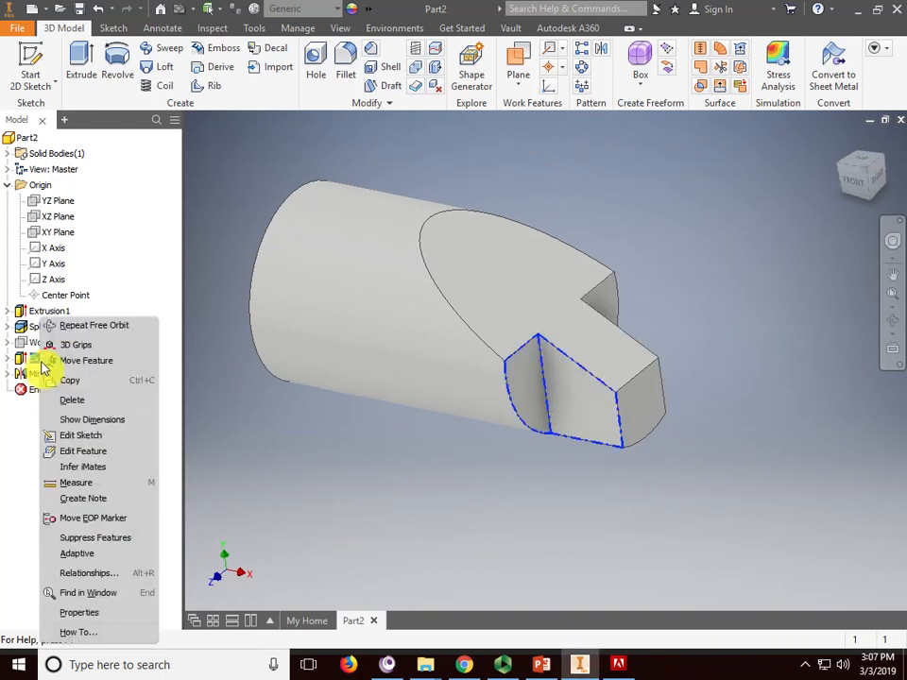
click(75, 398)
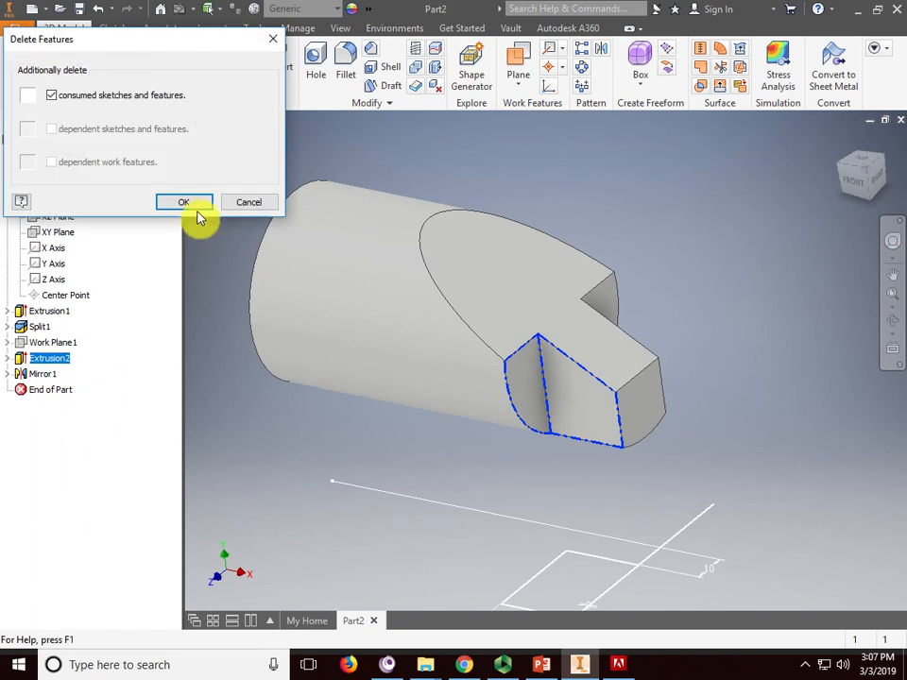
click(188, 204)
middle_drag(225, 360, 281, 295)
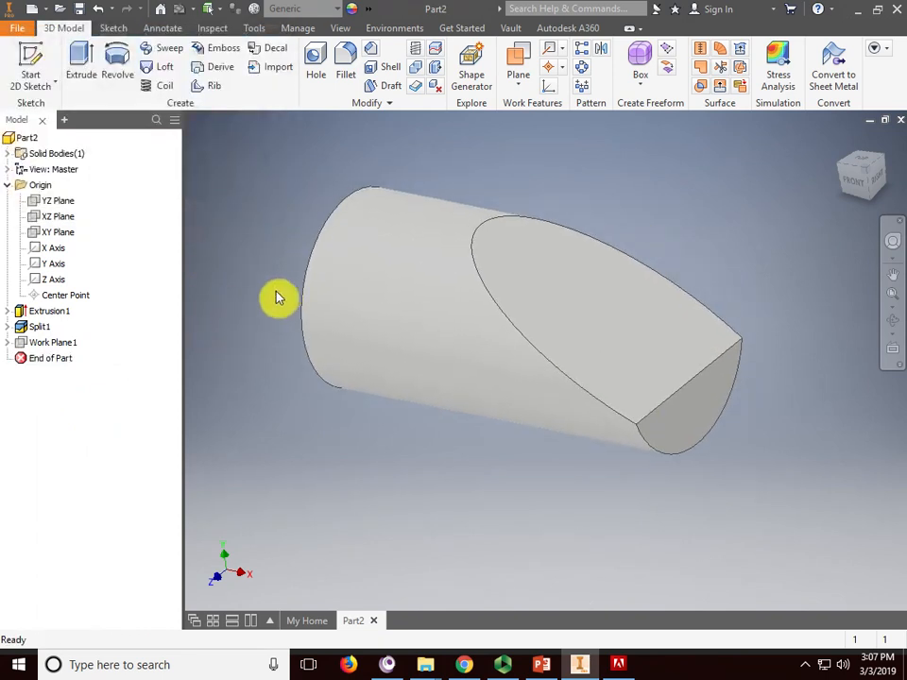
- Delete the offset work plane below the cylinder
right_click(54, 345)
click(38, 348)
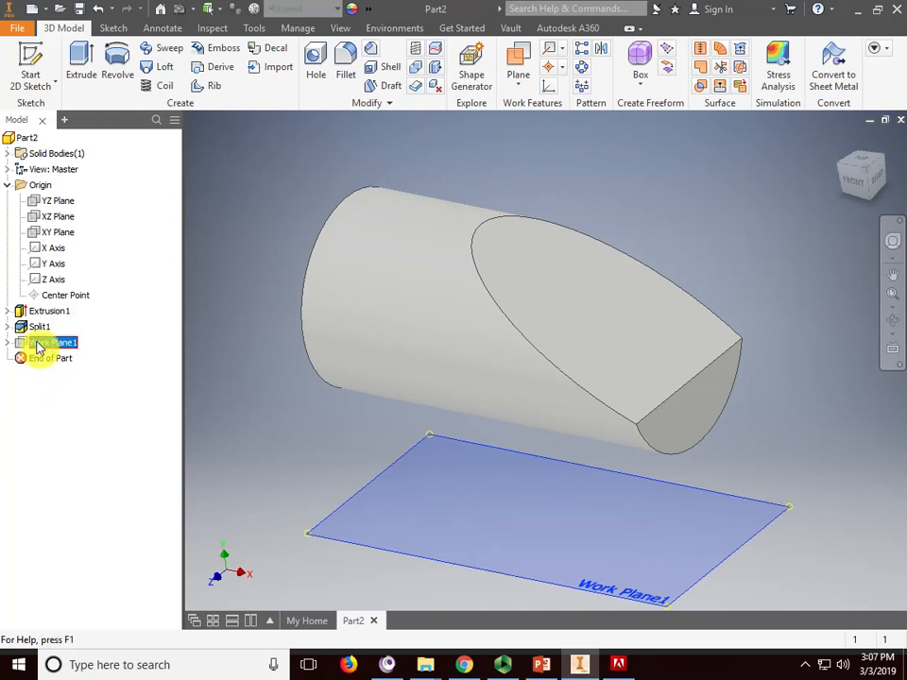
right_click(42, 346)
click(69, 327)
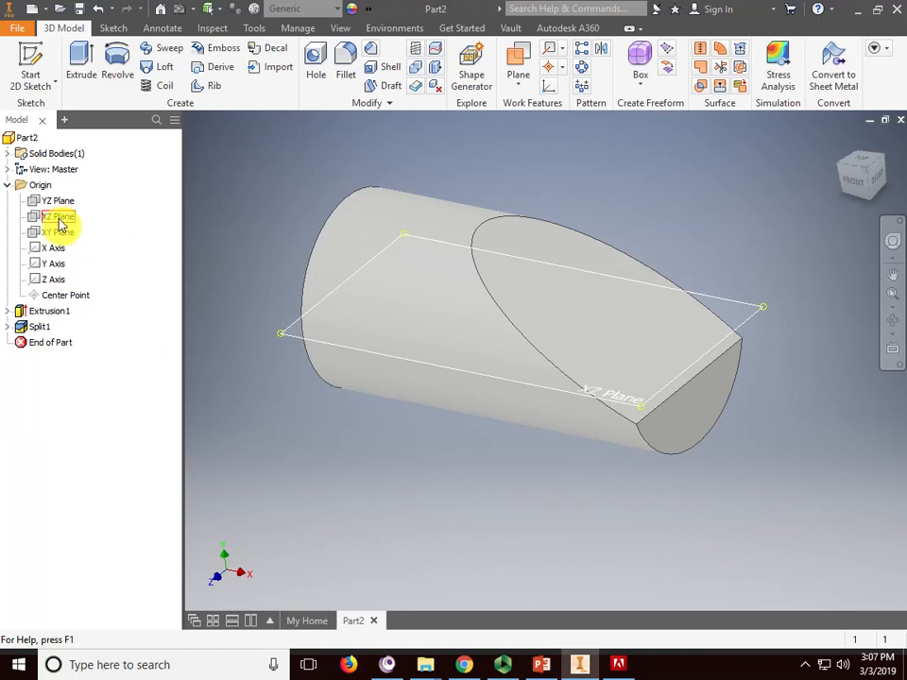
- Create a work plane offset 43.5 mm from the XZ plane, above the cylinder
click(518, 83)
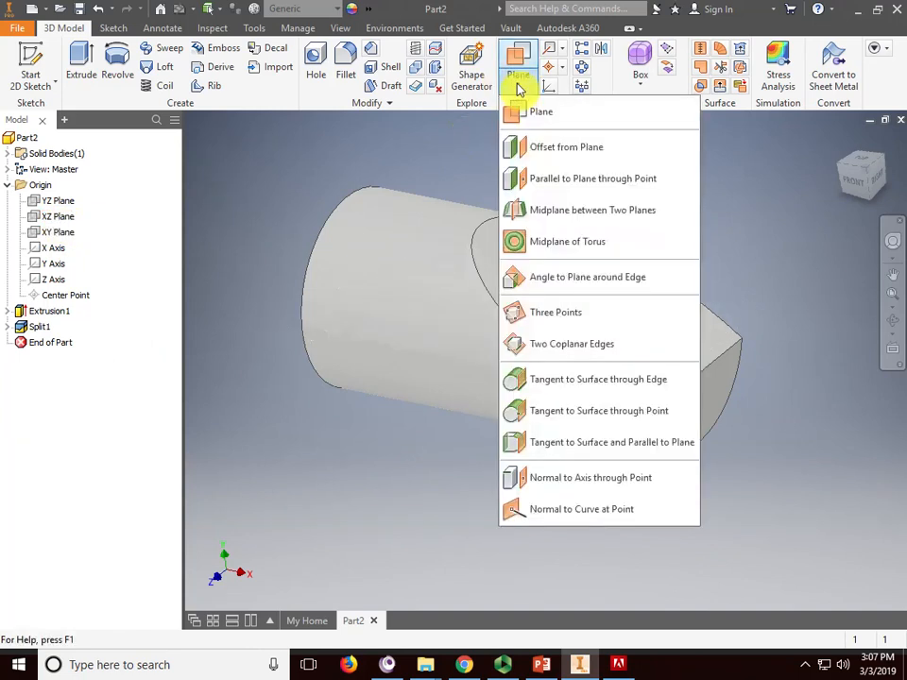
click(550, 148)
click(59, 219)
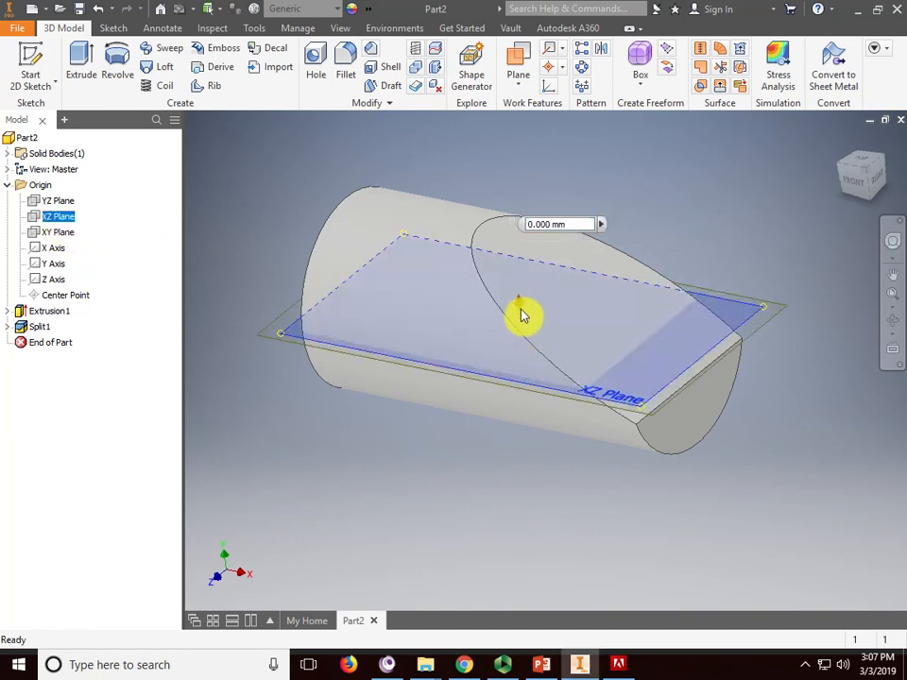
drag(522, 316, 543, 160)
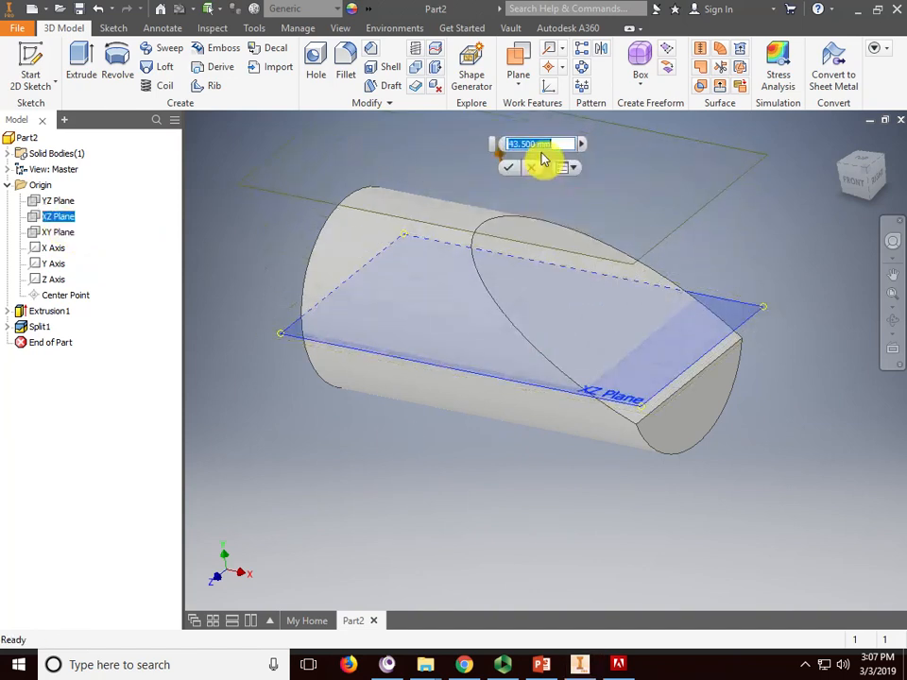
click(509, 168)
middle_drag(624, 237, 619, 303)
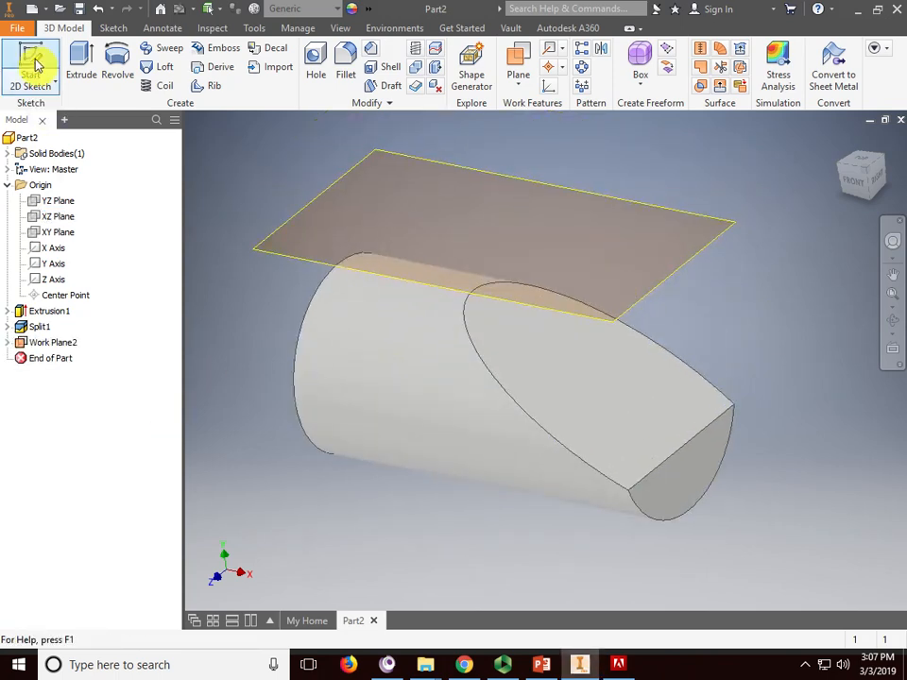
- Sketch a rectangle of about 30 by 36 mm on the new offset plane, overlapping the lower front corner of the angled cut
click(34, 68)
click(443, 187)
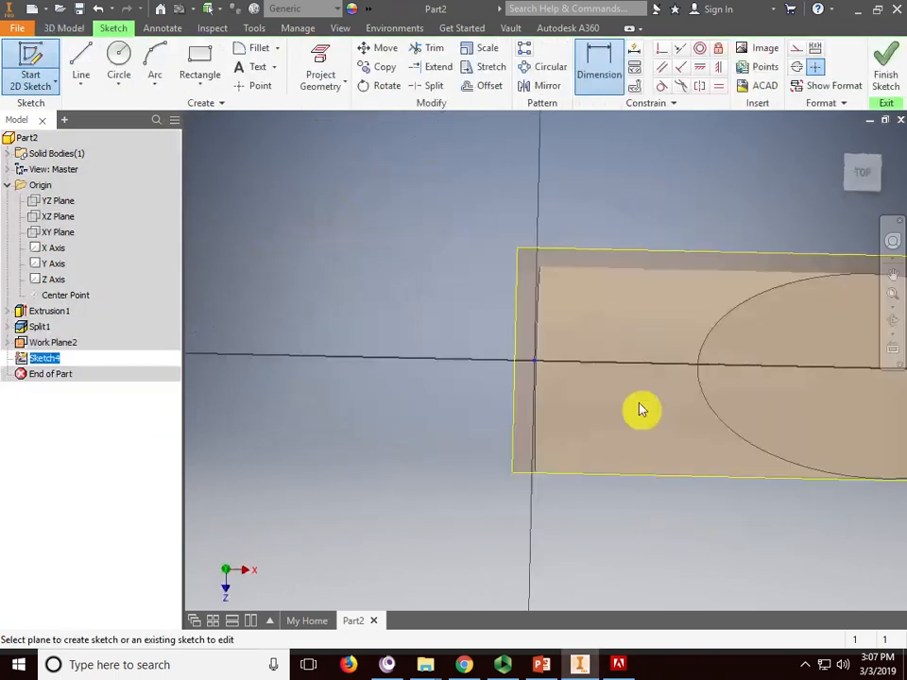
middle_drag(628, 392, 425, 378)
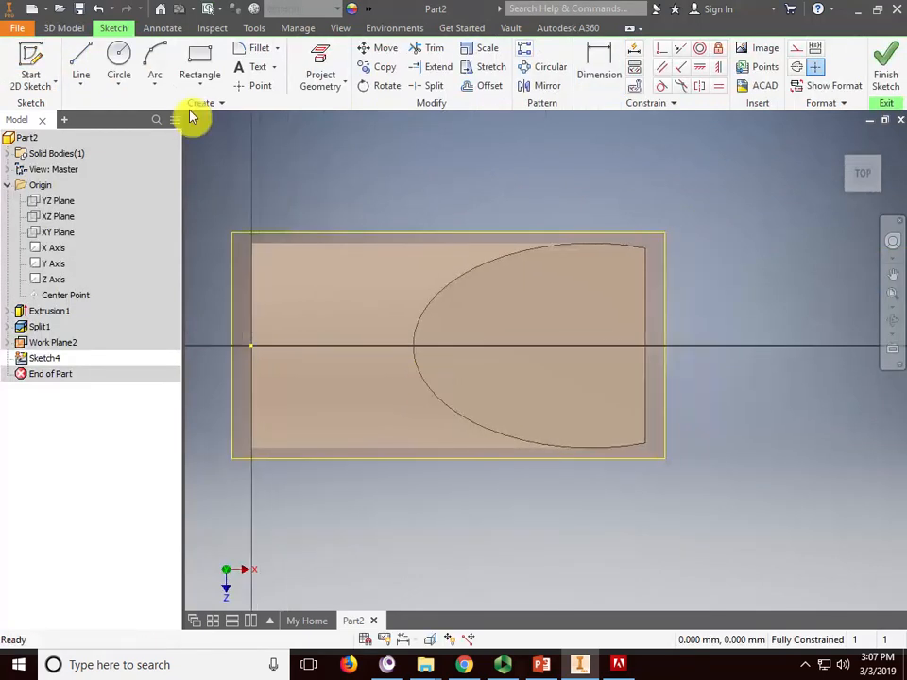
click(200, 68)
click(518, 359)
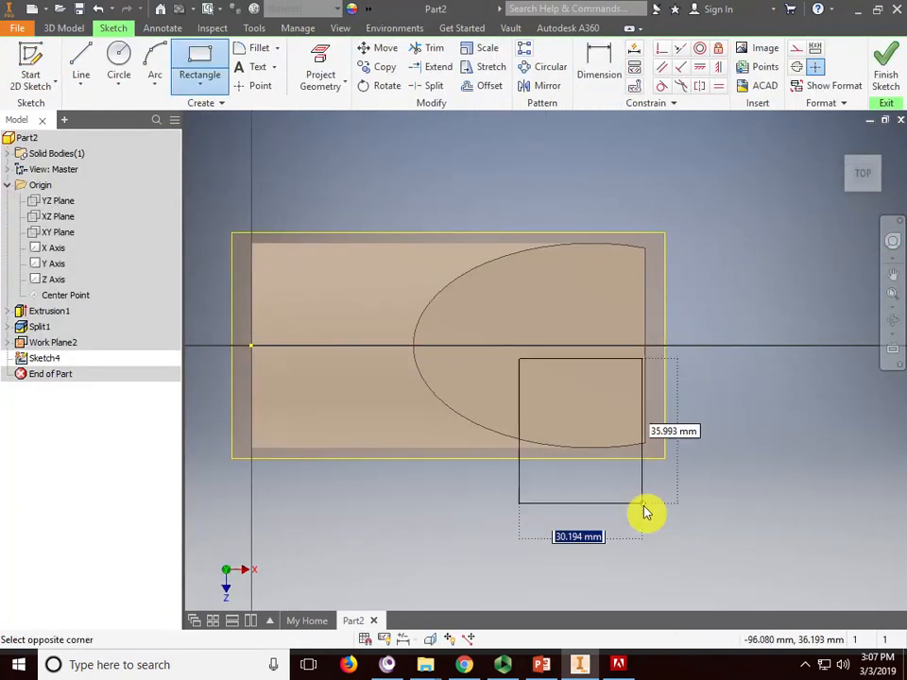
click(634, 506)
right_click(742, 362)
click(663, 358)
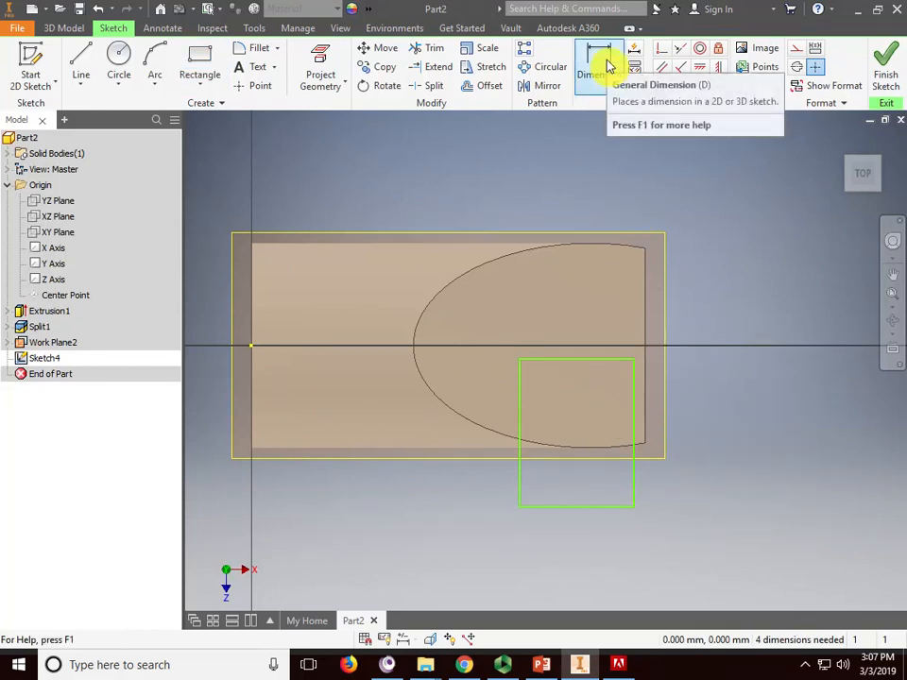
- Dimension the rectangle's outer vertical edge at 0 mm from the cylinder's cut end face
click(609, 66)
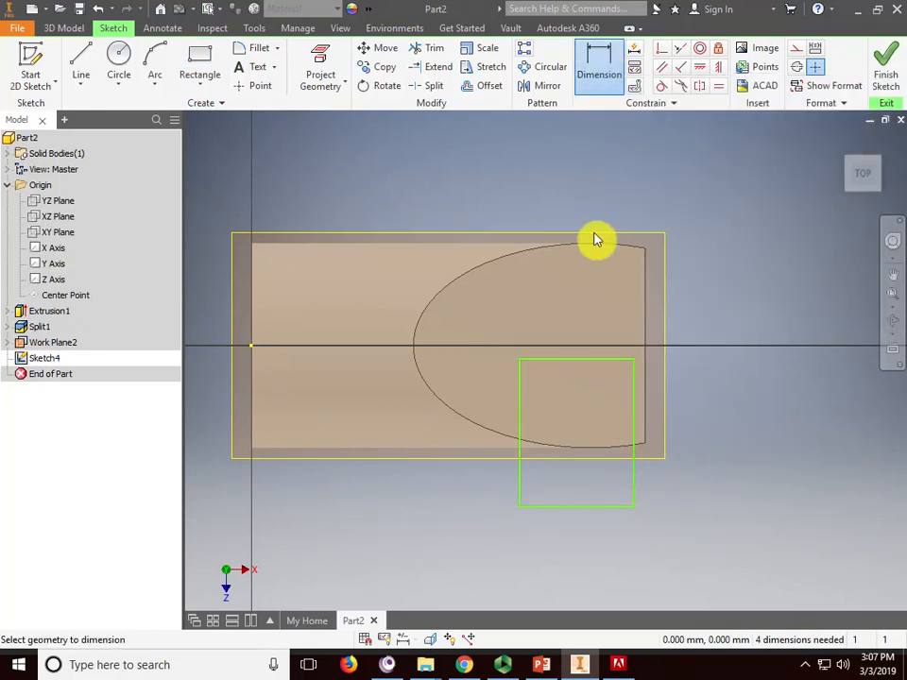
click(638, 404)
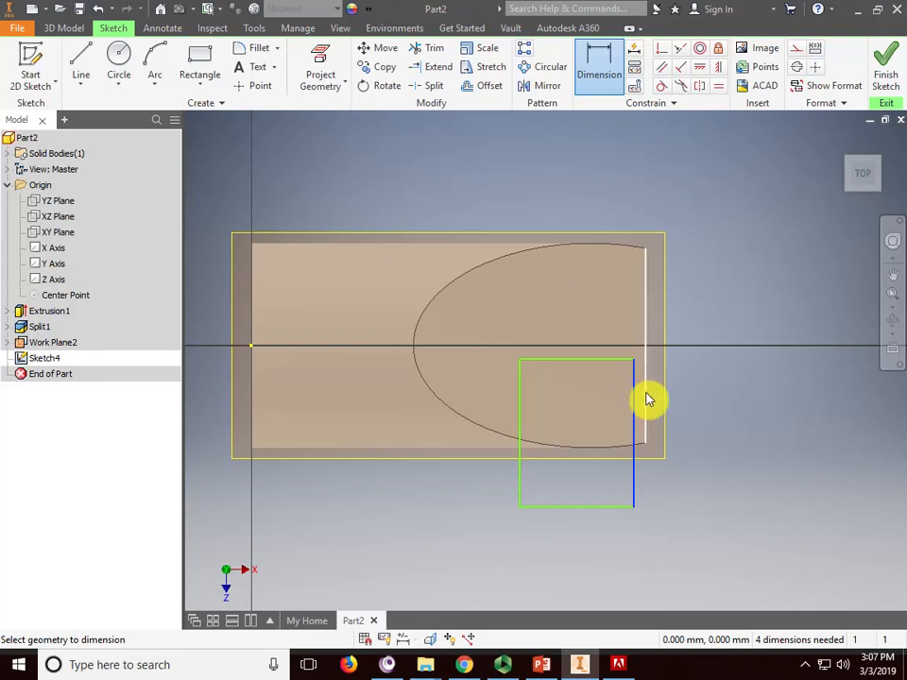
click(647, 399)
click(648, 197)
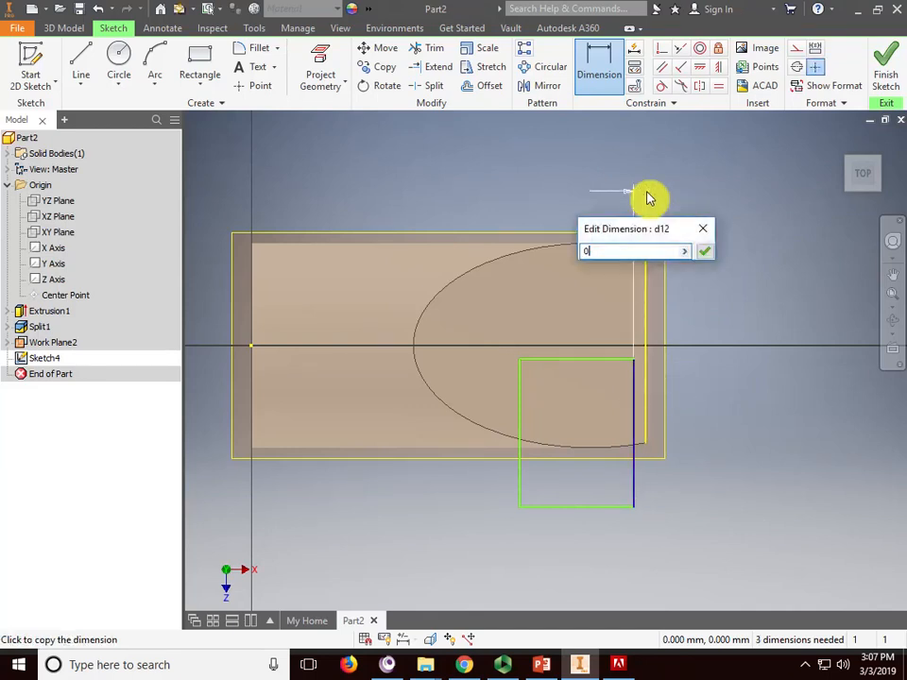
text(0)
key(Return)
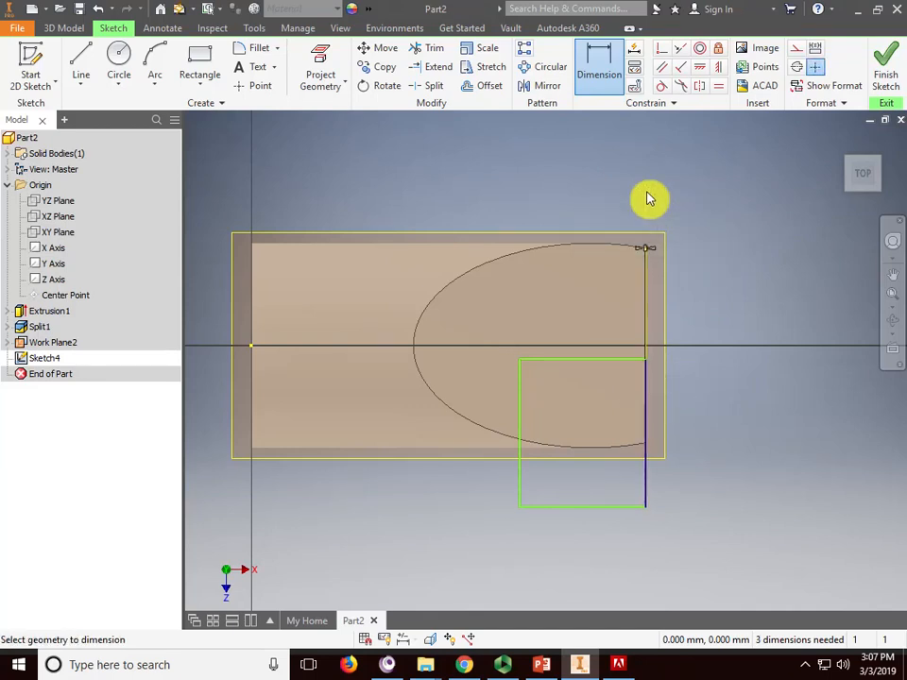
- Dimension the rectangle's length along the cylinder axis as 22 mm
click(599, 509)
click(606, 549)
text(22)
key(Return)
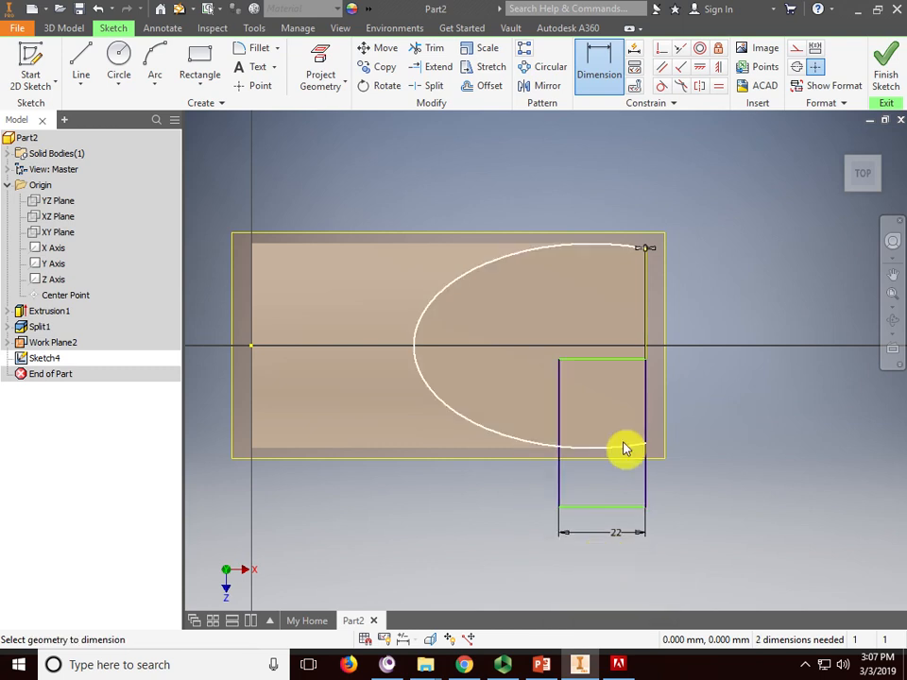
- Dimension the rectangle's inner long-axis edge at 10 mm from the origin point and finish the sketch
click(613, 360)
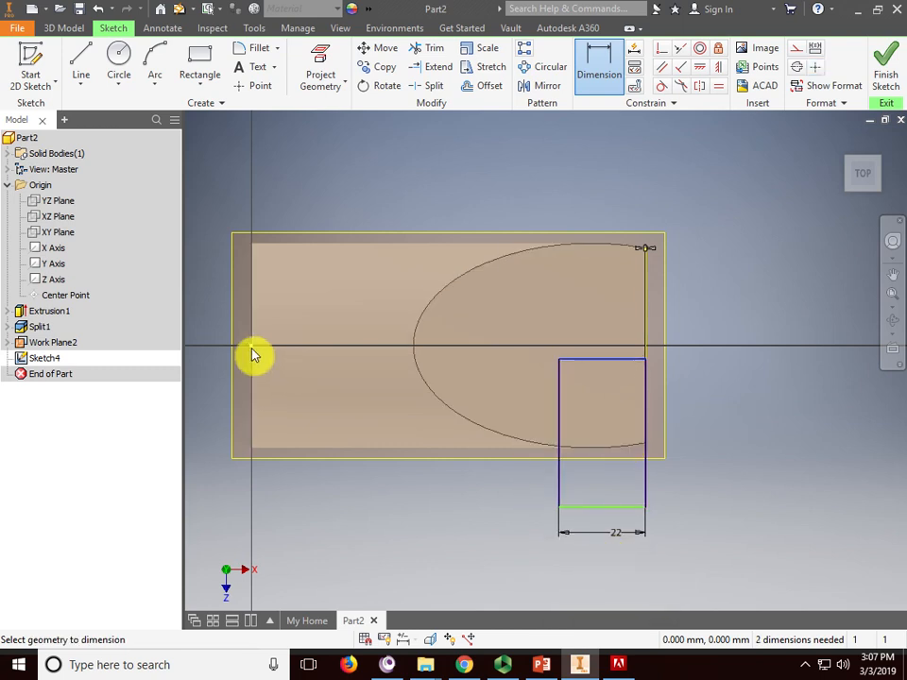
click(251, 346)
click(724, 344)
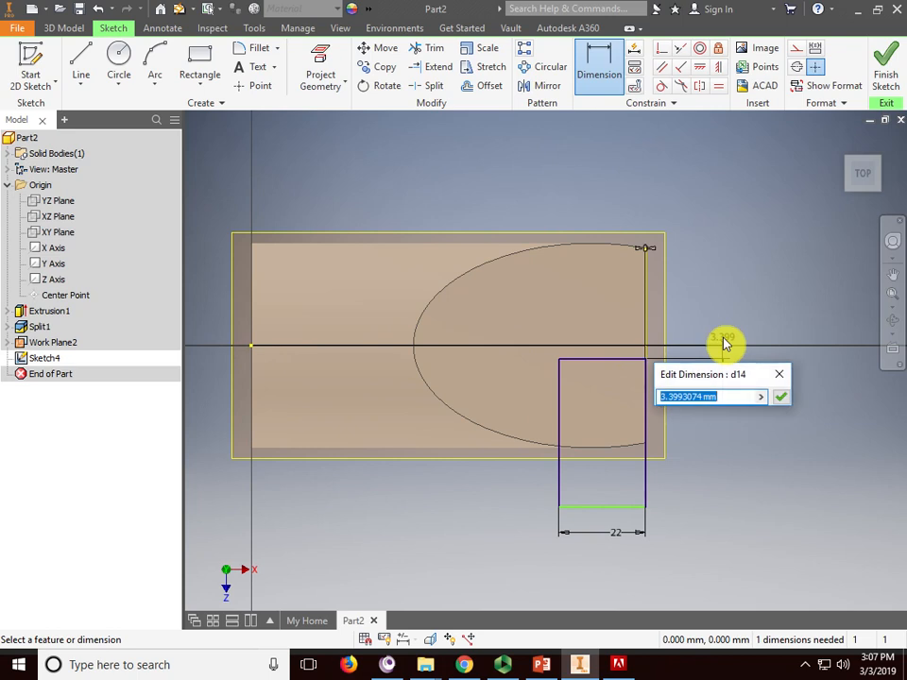
text(10)
key(Return)
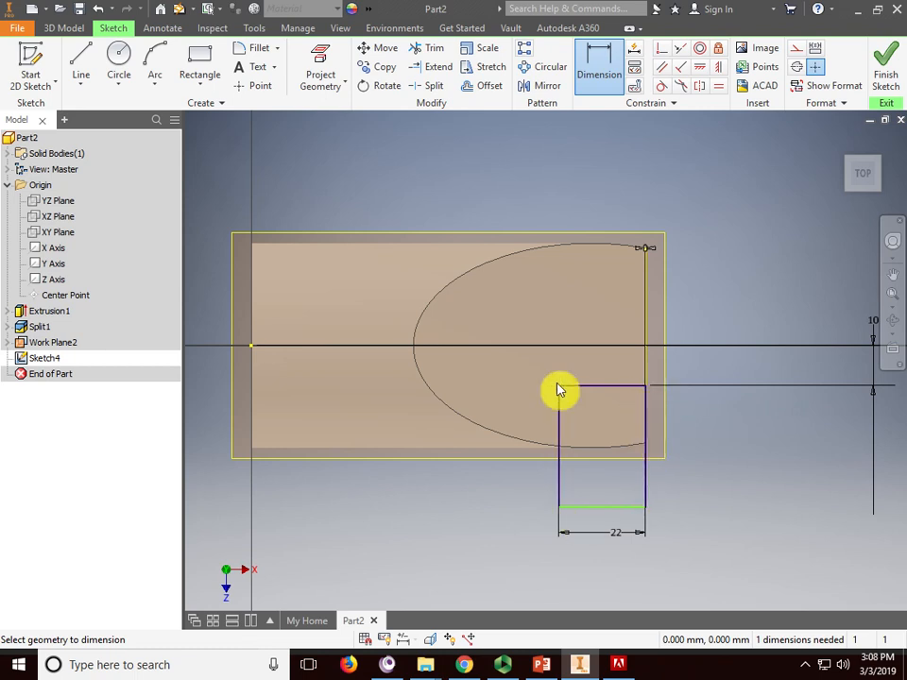
click(885, 58)
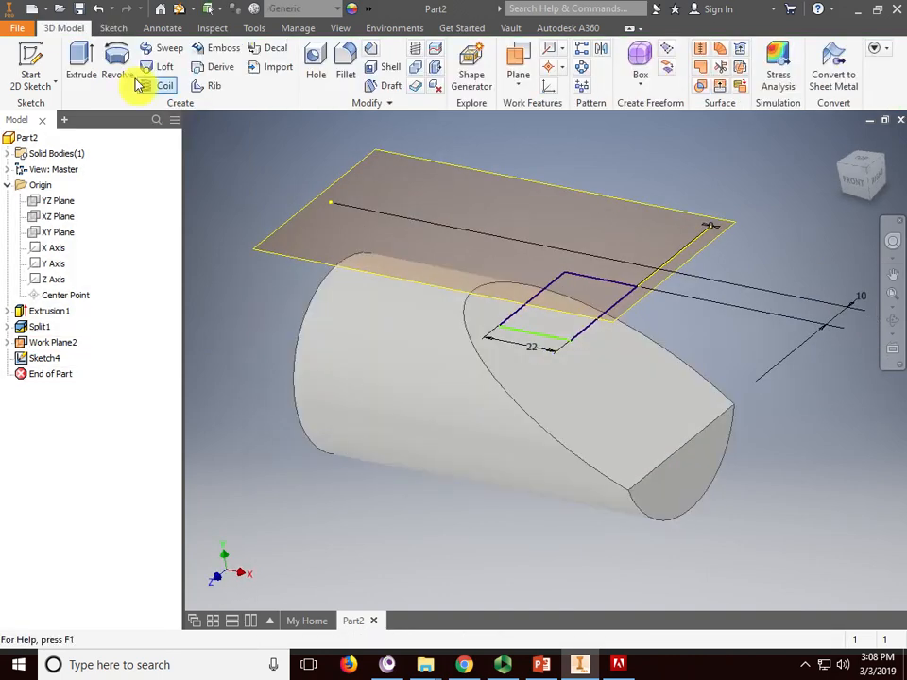
- Hide the offset work plane above the cylinder
right_click(46, 345)
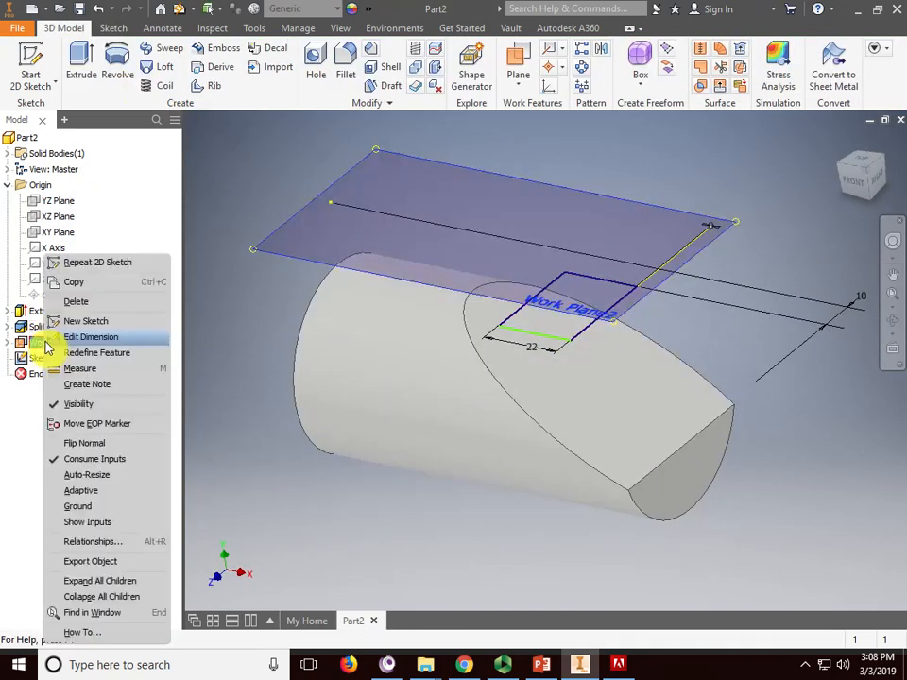
click(73, 404)
click(54, 359)
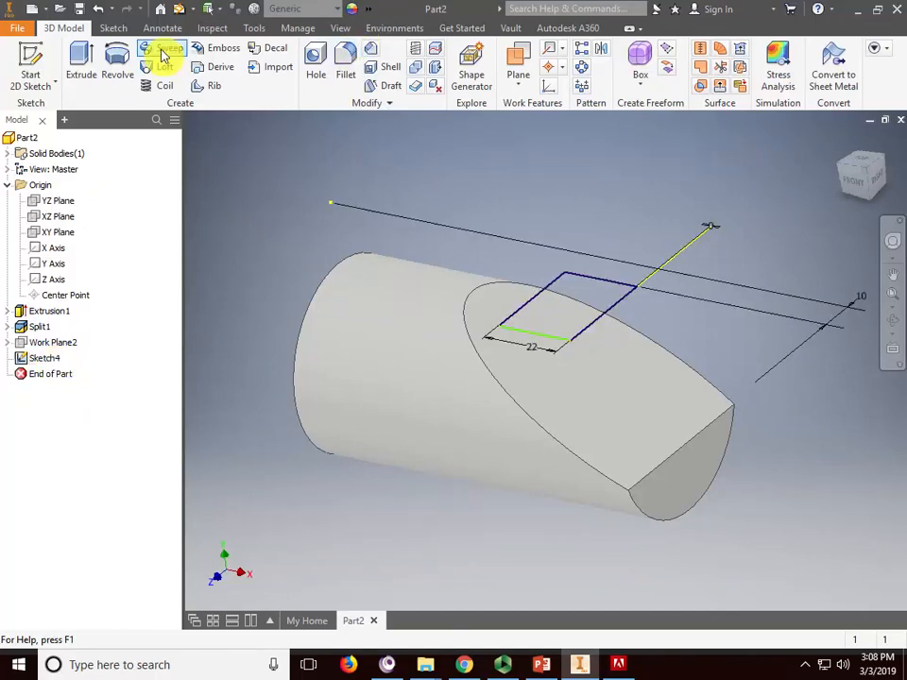
- Extrude the rectangle as a 100 mm cut downward through the cylinder
click(87, 60)
middle_drag(746, 287, 741, 349)
click(304, 208)
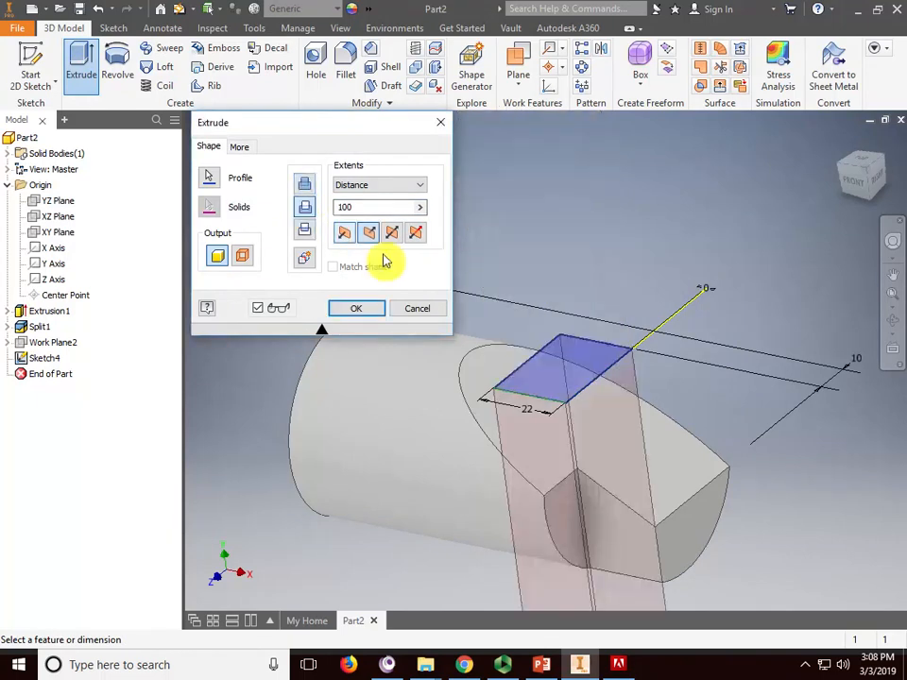
click(358, 309)
- Mirror the new extruded side cut about the origin XY plane
middle_drag(560, 324, 547, 211)
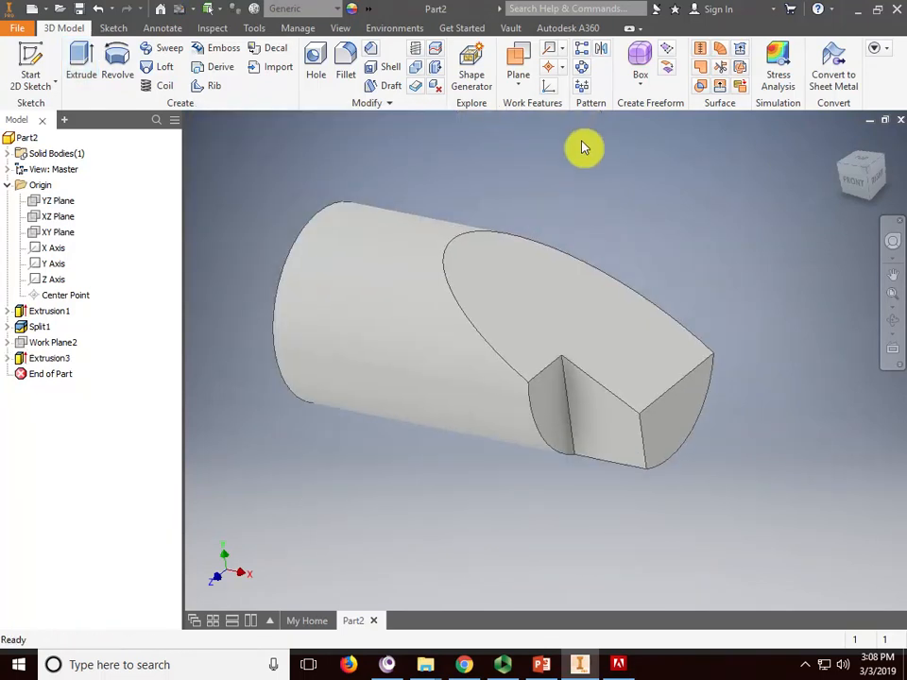
click(604, 54)
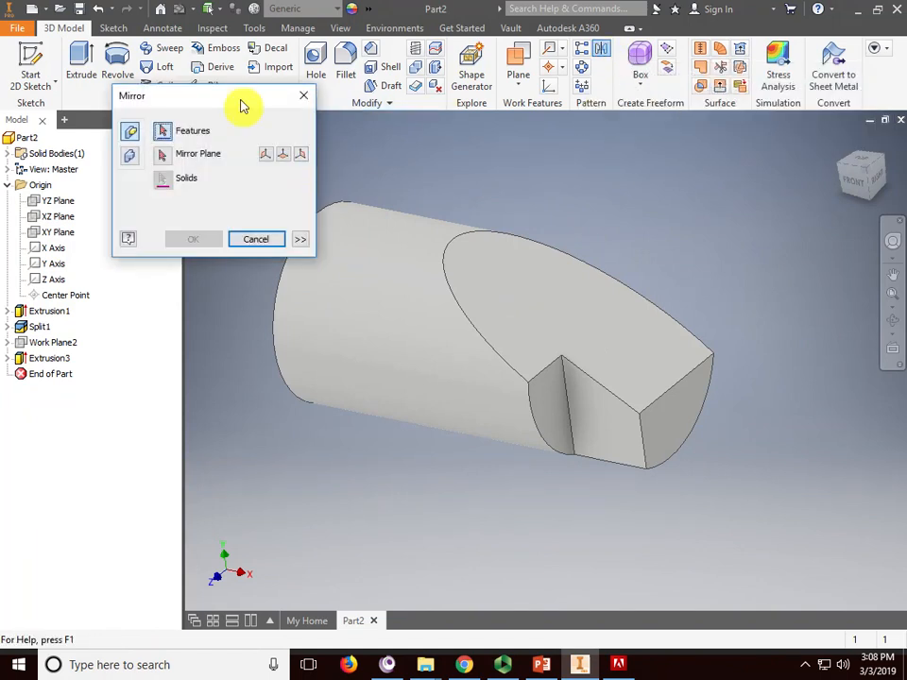
drag(239, 102, 236, 69)
click(556, 402)
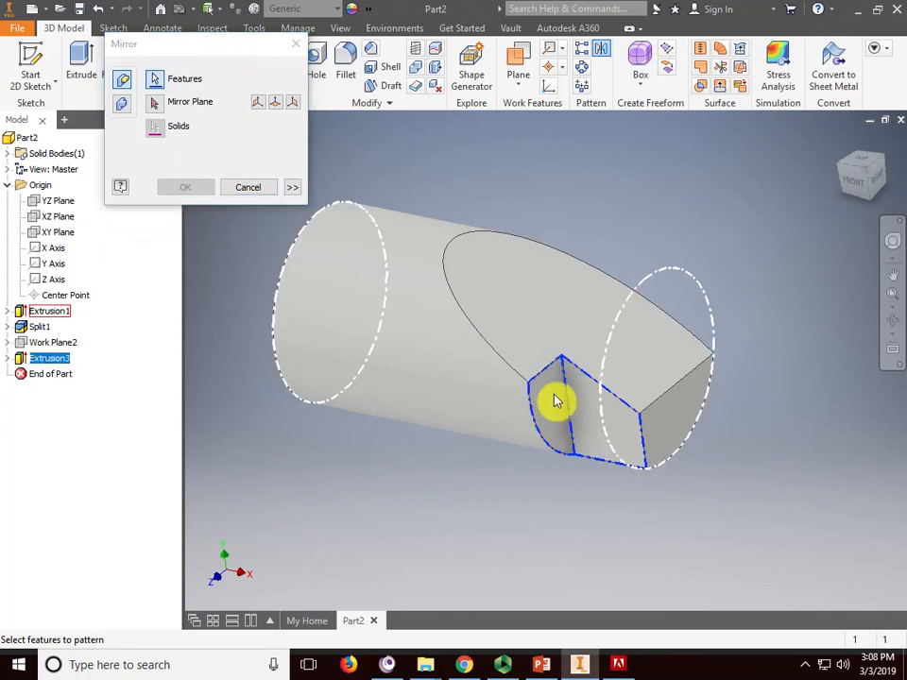
click(63, 237)
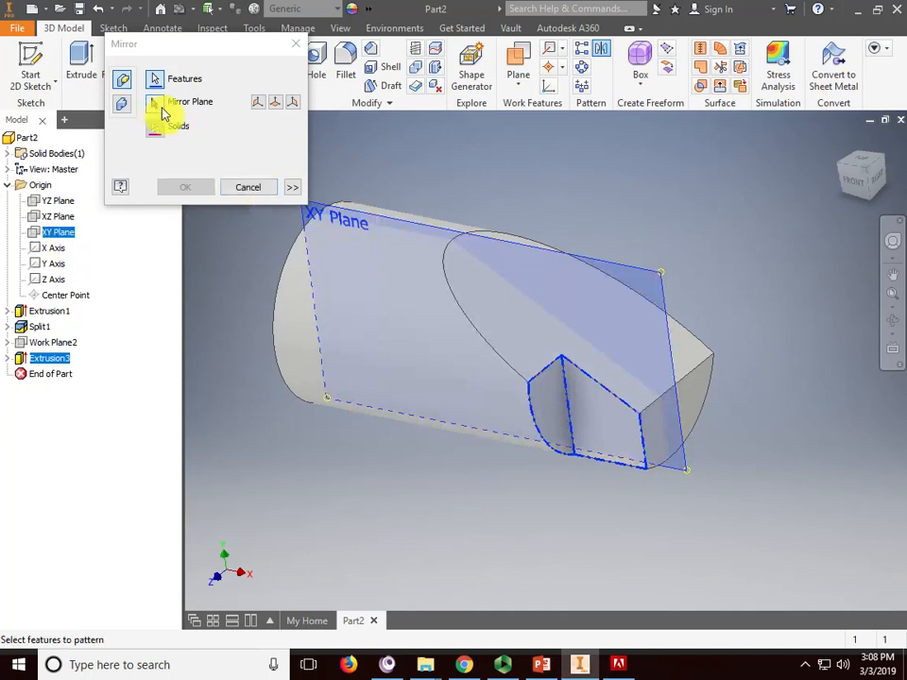
click(59, 236)
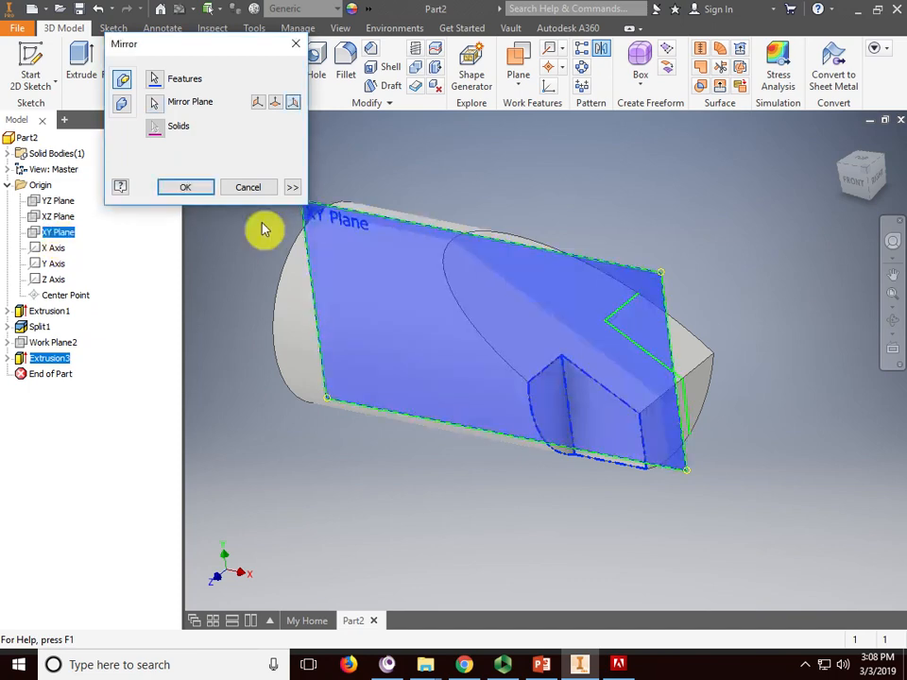
click(192, 187)
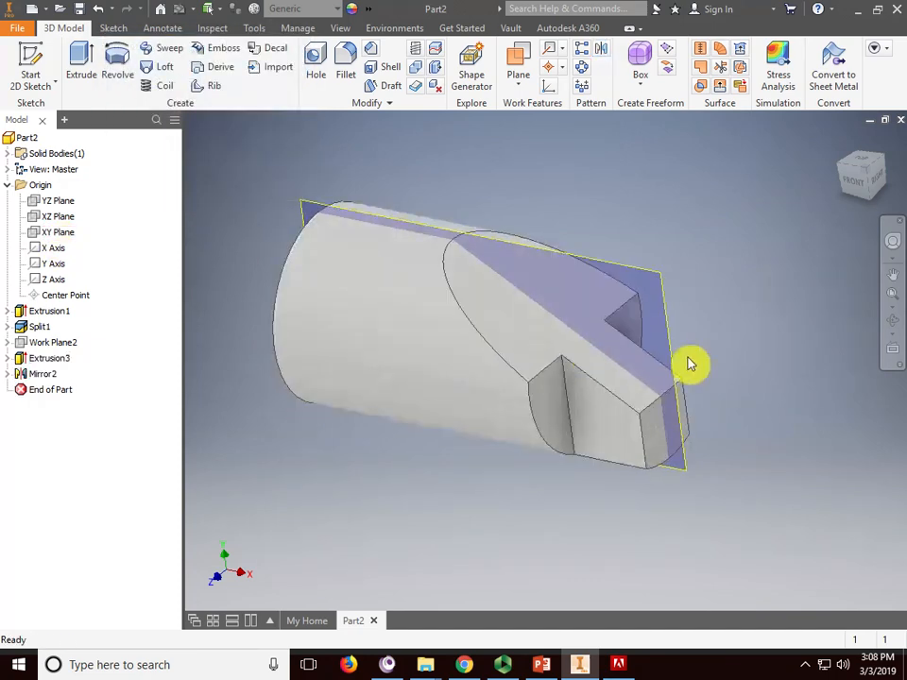
- Inspect the mirrored side cuts from a steeper angle and switch to PowerPoint to check the Exercise 2 drawing
click(892, 322)
drag(575, 371, 570, 330)
right_click(631, 249)
click(685, 250)
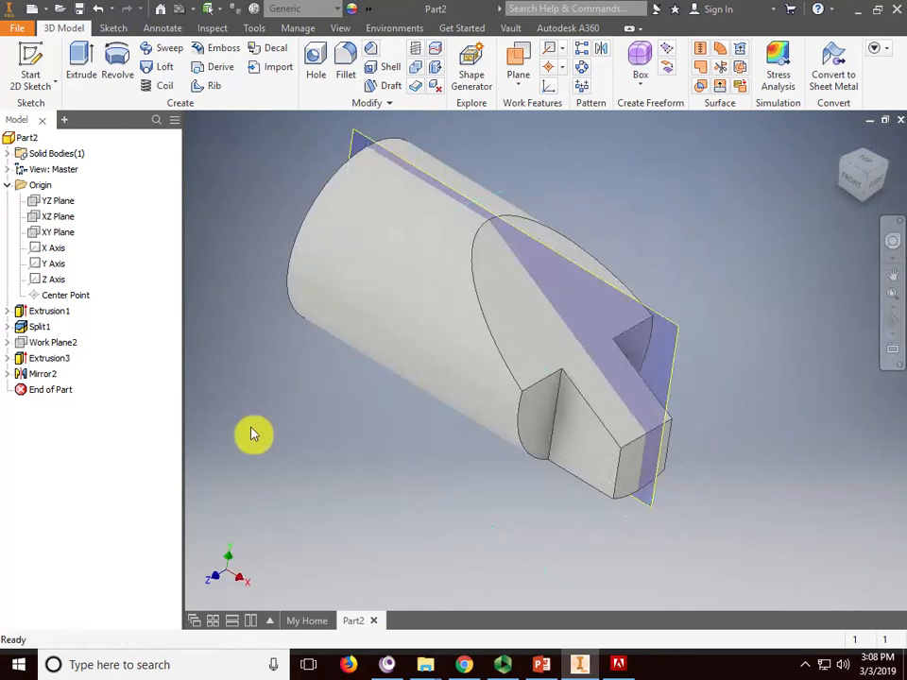
click(9, 375)
click(9, 375)
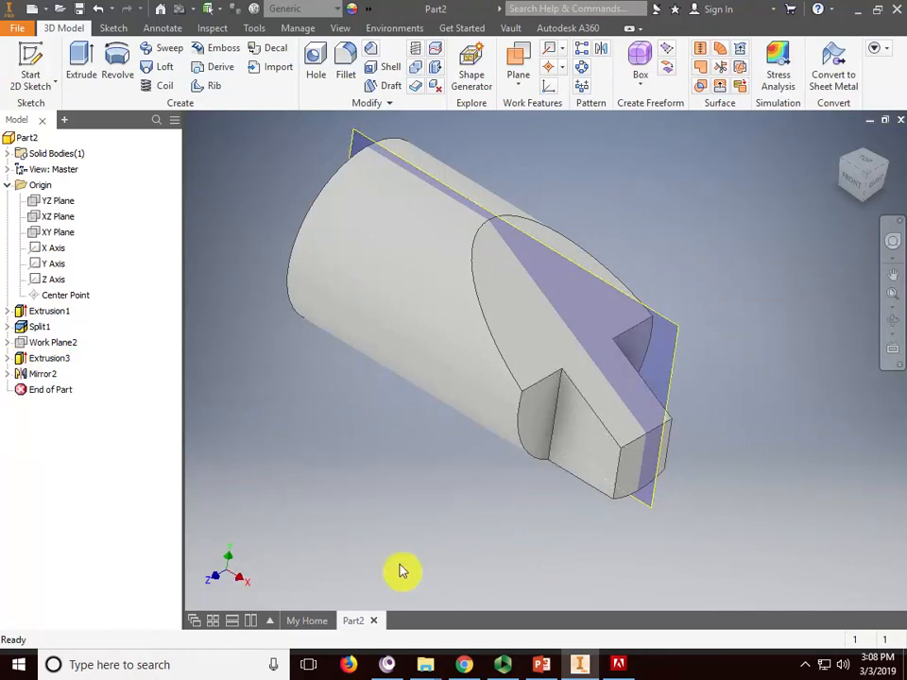
mouse_move(577, 669)
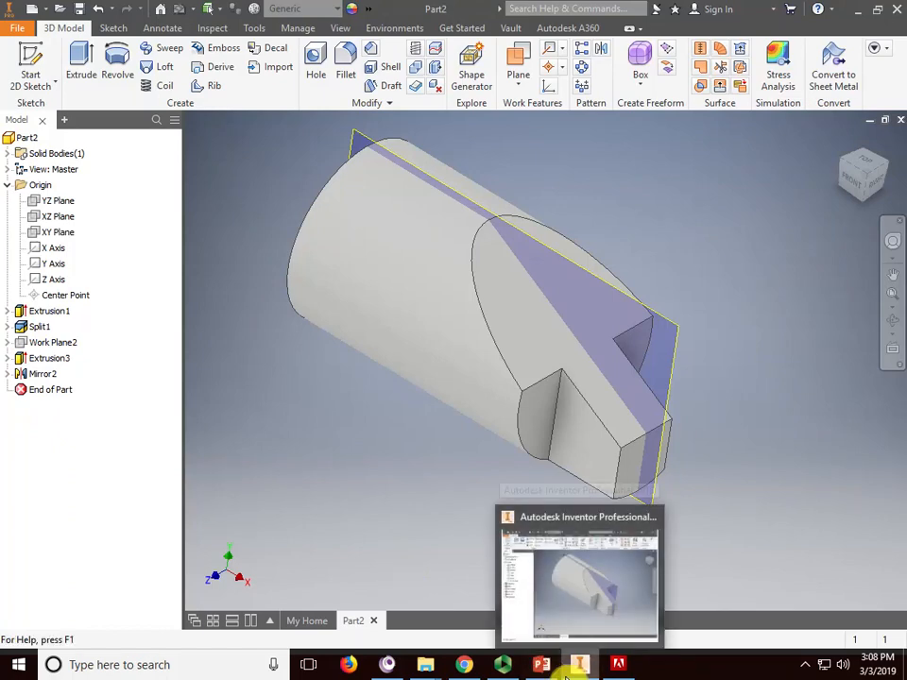
click(540, 667)
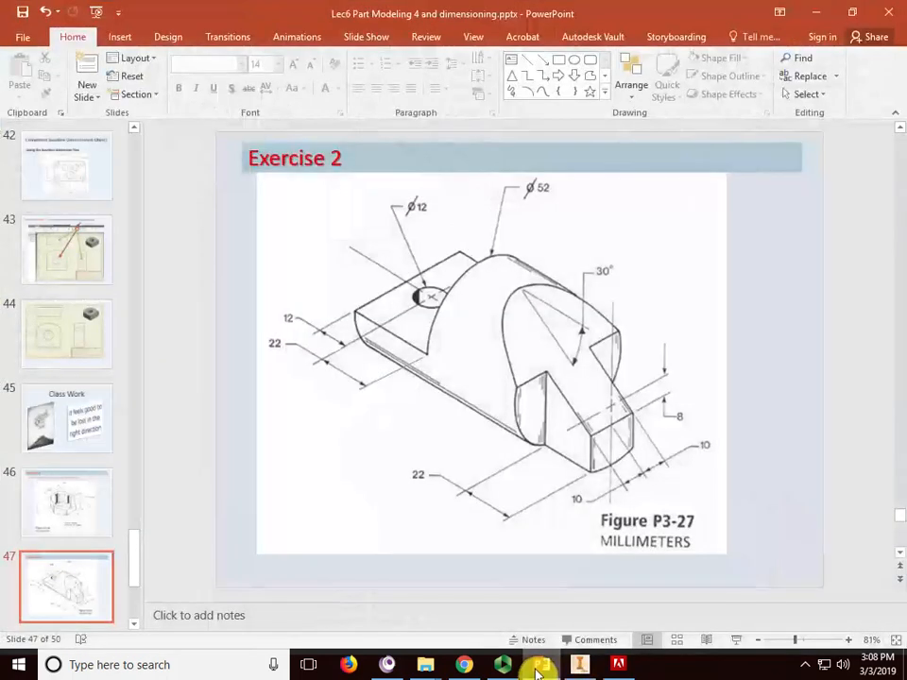
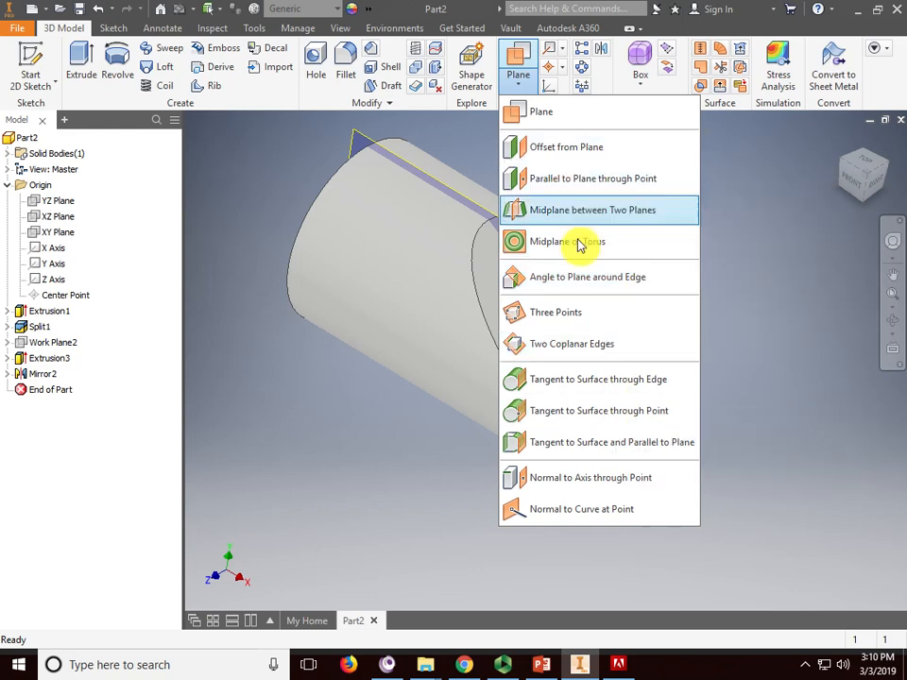
- Create a work plane parallel to the origin XZ plane through the midpoint of the front tongue's vertical edge
click(600, 185)
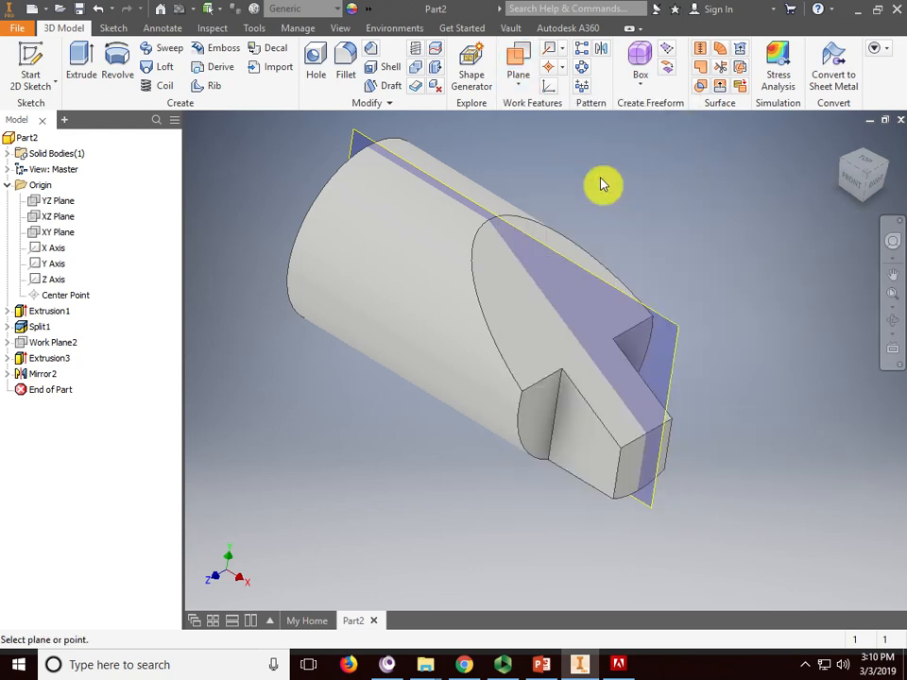
click(60, 219)
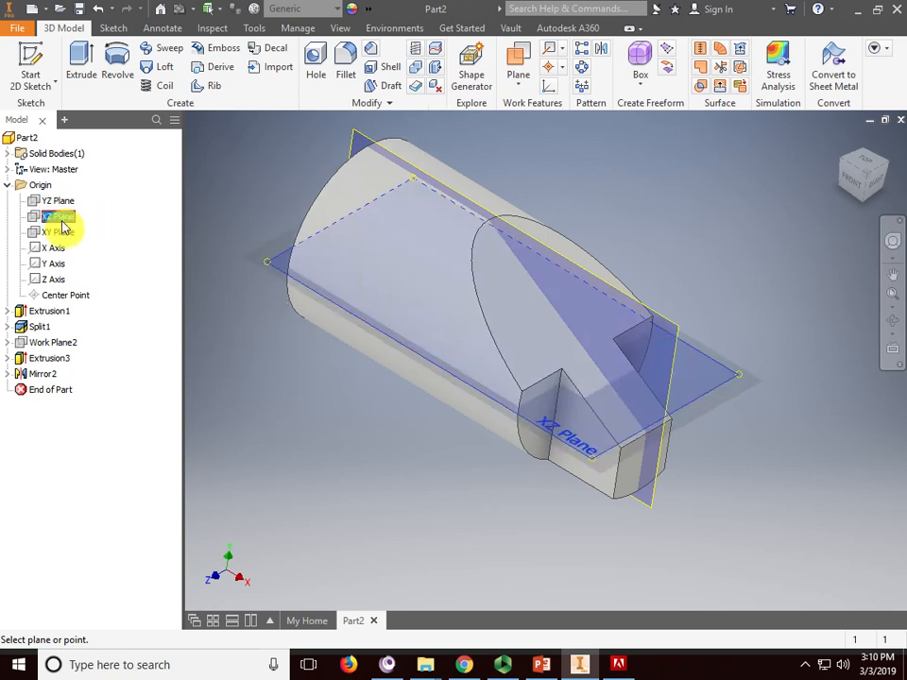
click(619, 464)
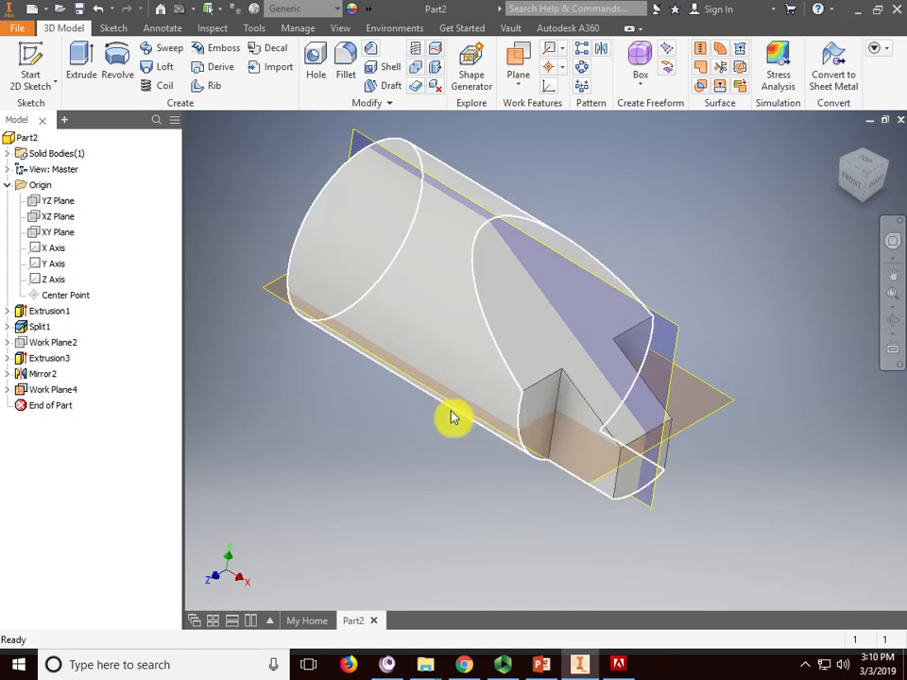
middle_drag(740, 243, 749, 237)
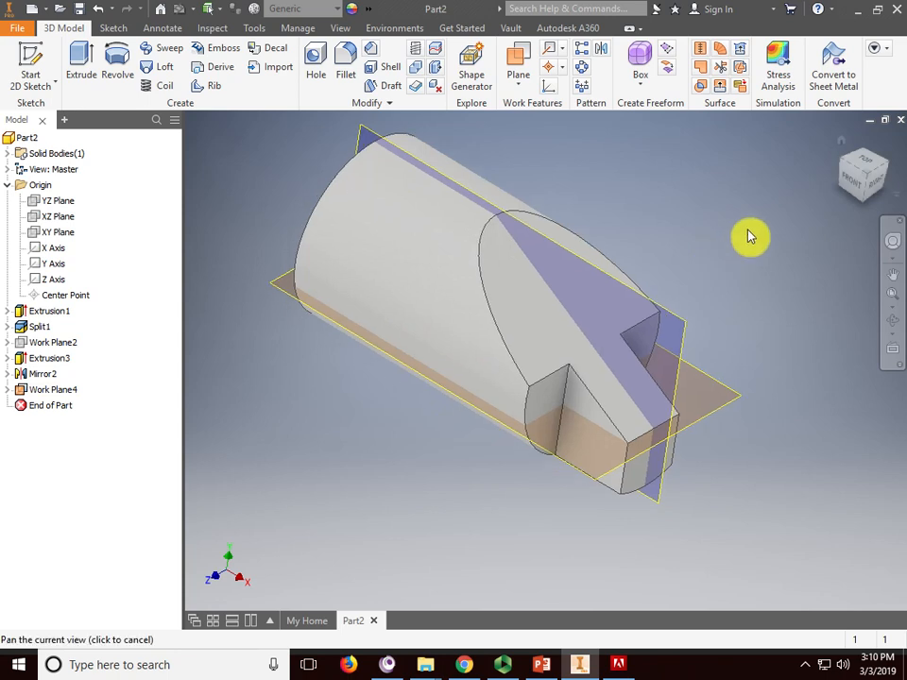
- Start a sketch on the new work plane and draw a rectangle about 64 by 45 mm across the cylinder's uncut end
click(29, 56)
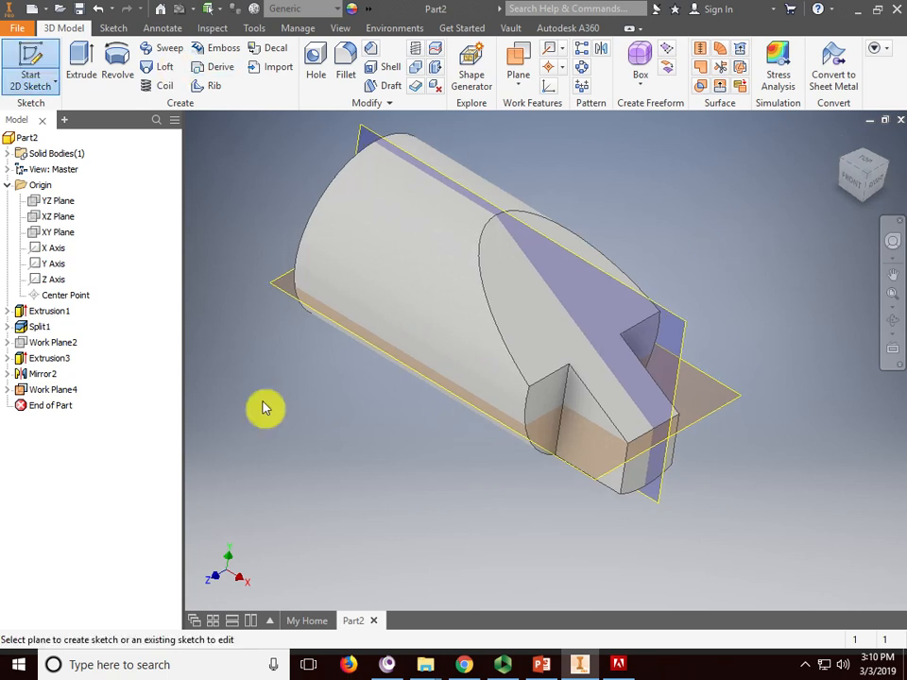
click(570, 471)
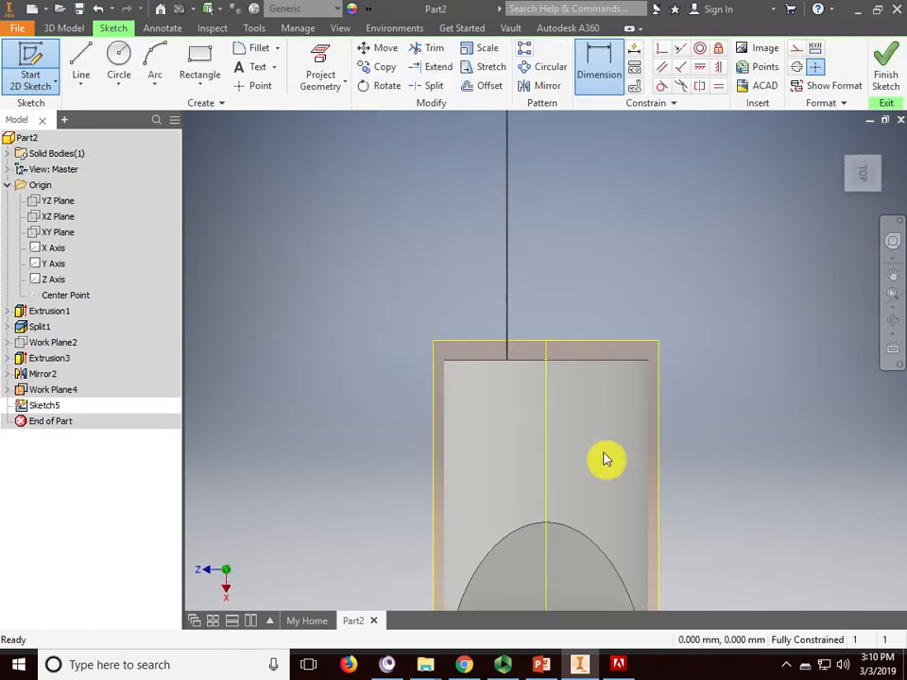
click(203, 63)
middle_drag(326, 257, 260, 361)
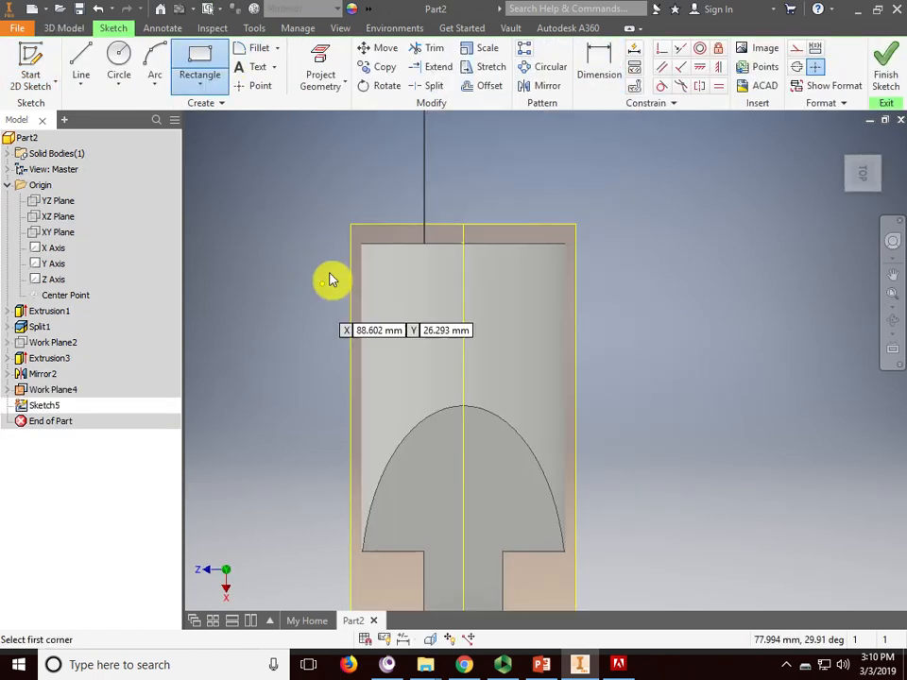
click(344, 193)
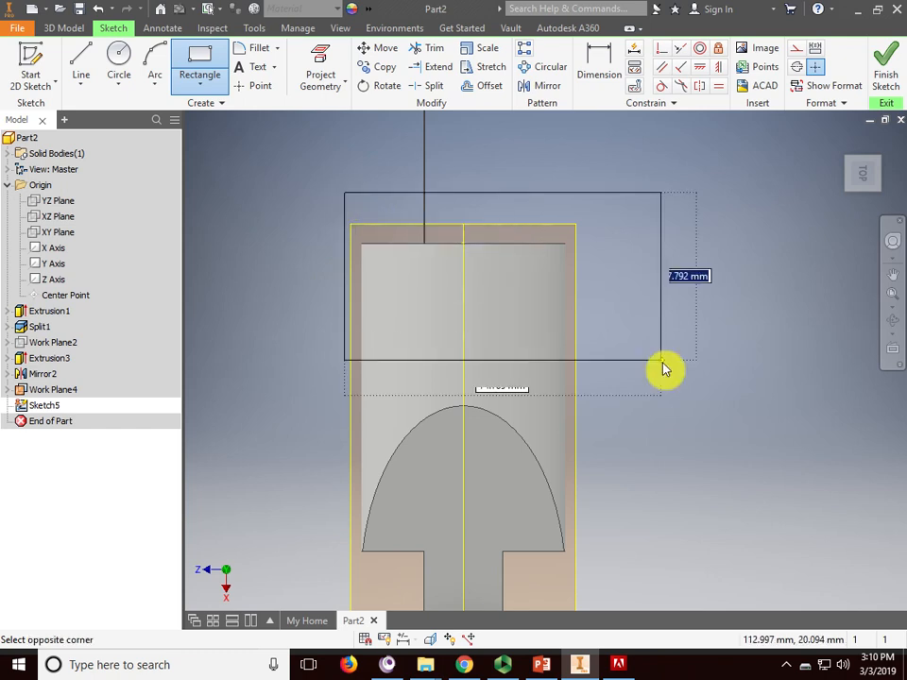
click(598, 369)
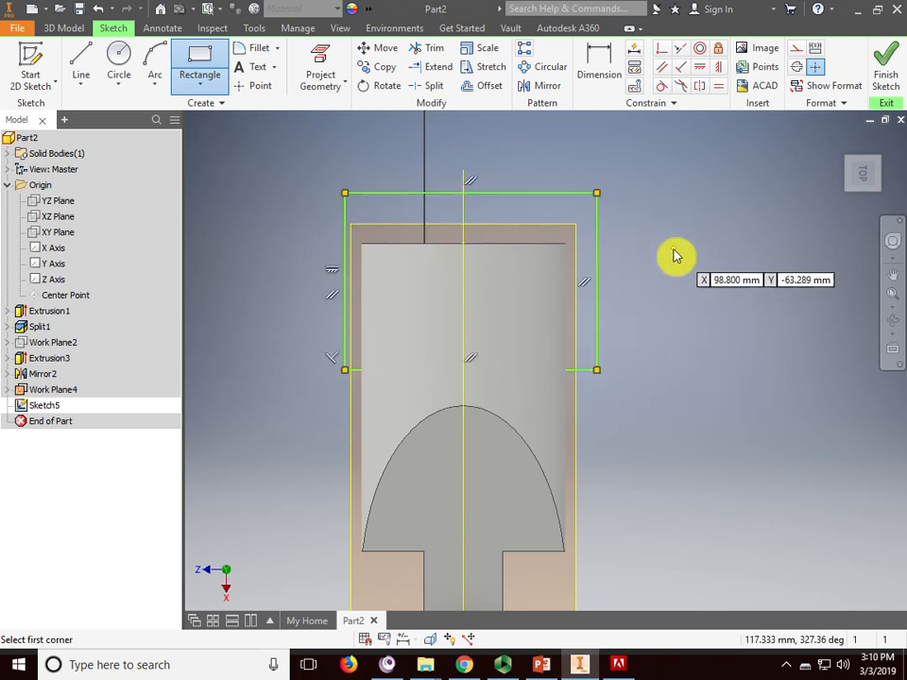
key(Escape)
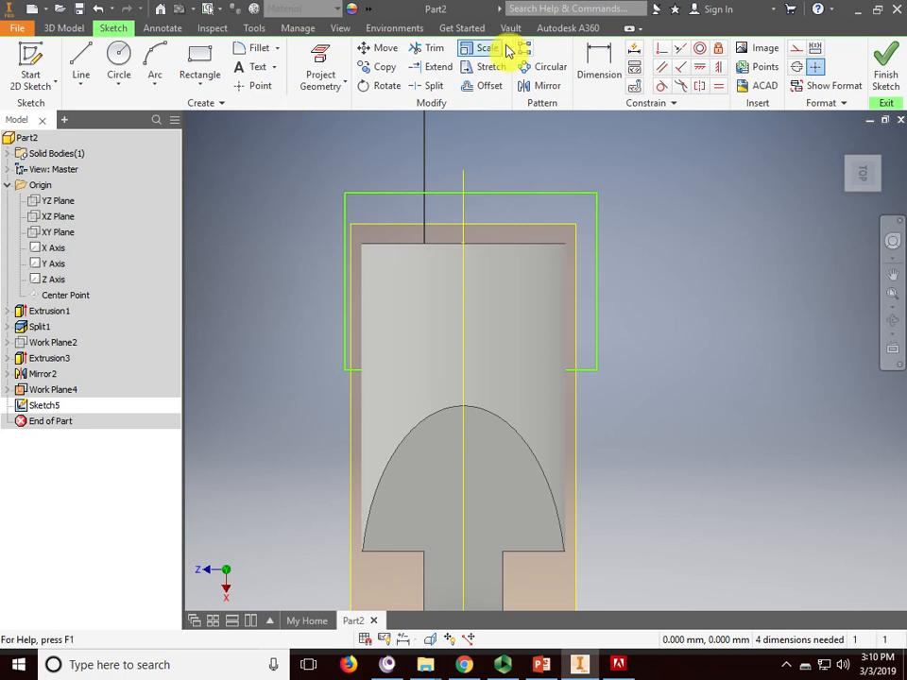
- Dimension the rectangle's outer edge to the cylinder's end edge with a distance of 0 mm
click(597, 59)
click(381, 194)
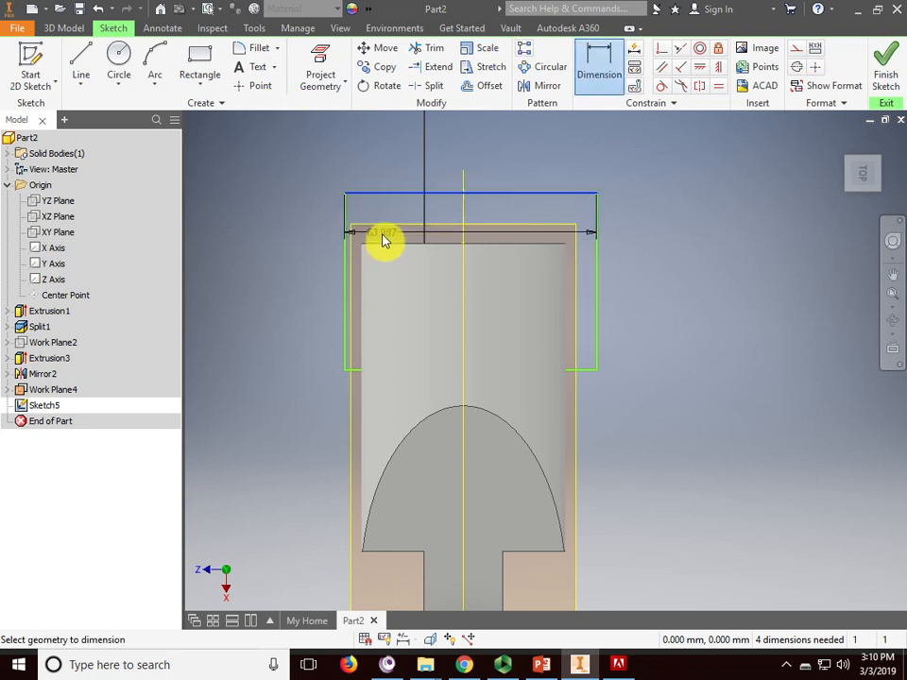
click(384, 239)
click(304, 228)
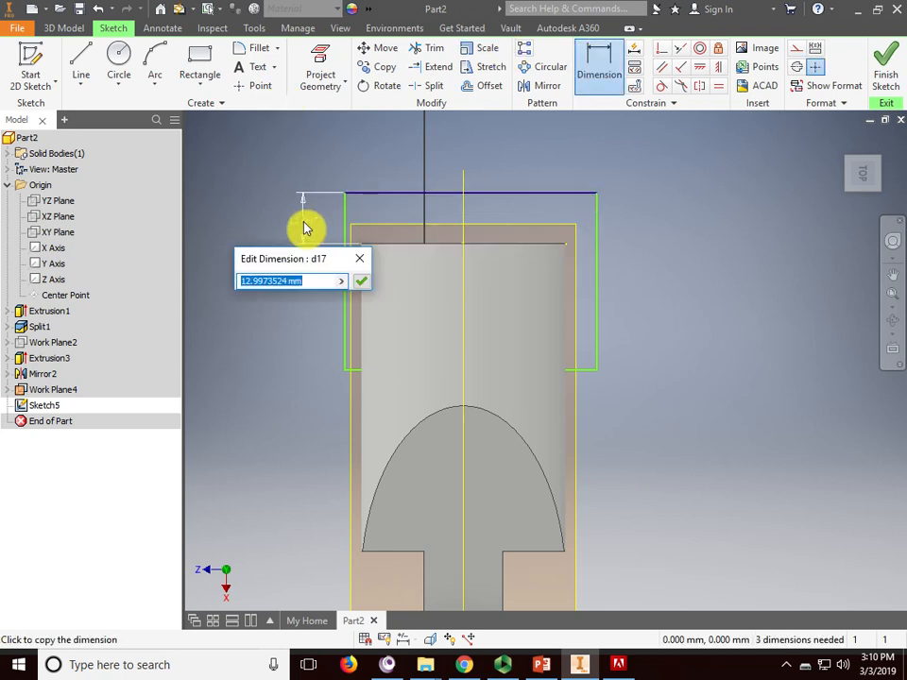
text(0)
key(Return)
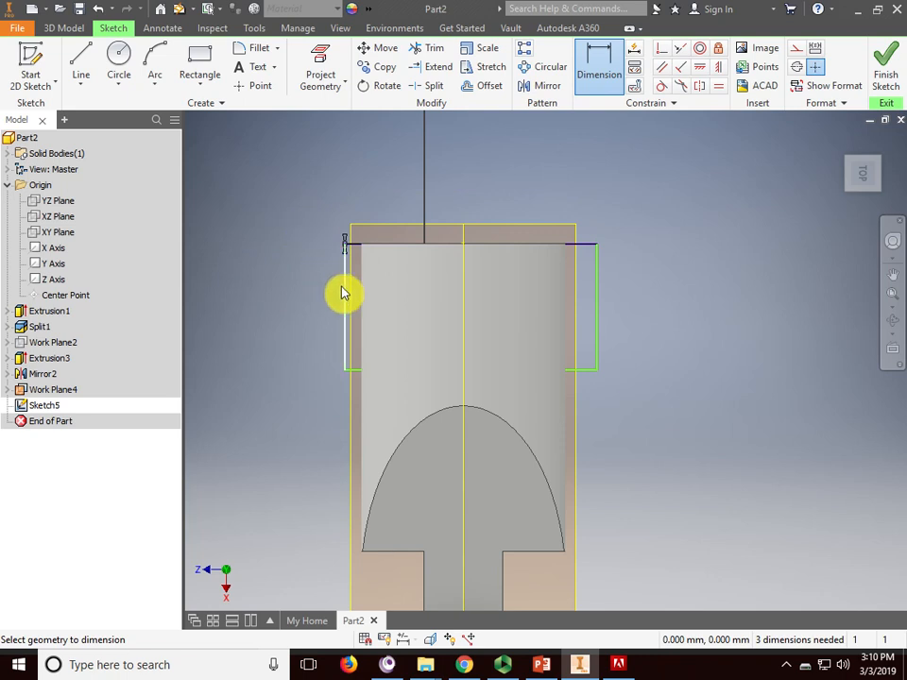
- Dimension the rectangle's side along the cylinder as 22 mm and compare it with the Exercise 2 drawing in PowerPoint
click(343, 294)
click(293, 289)
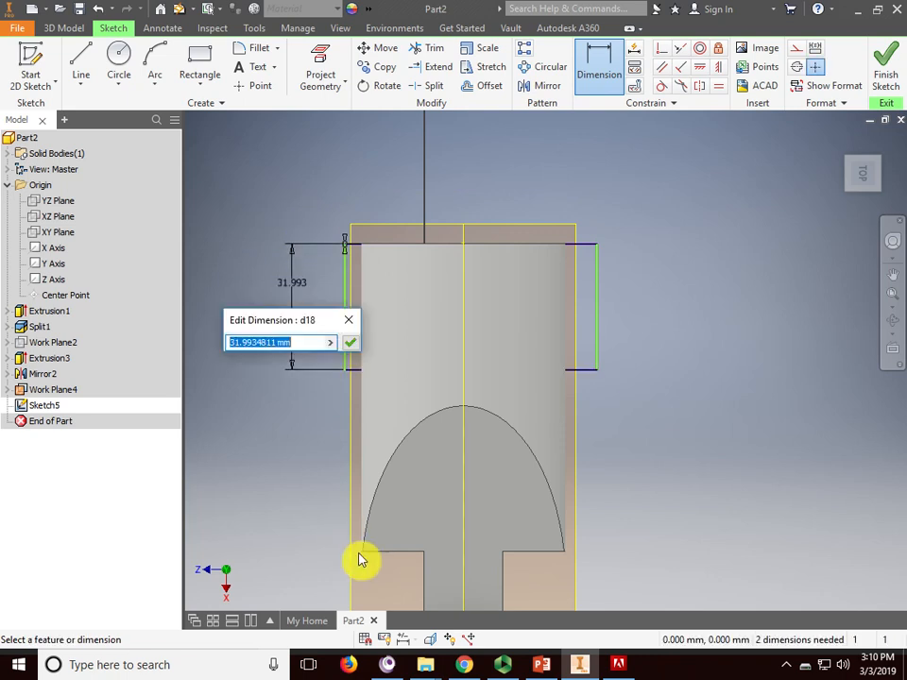
text(22)
key(Return)
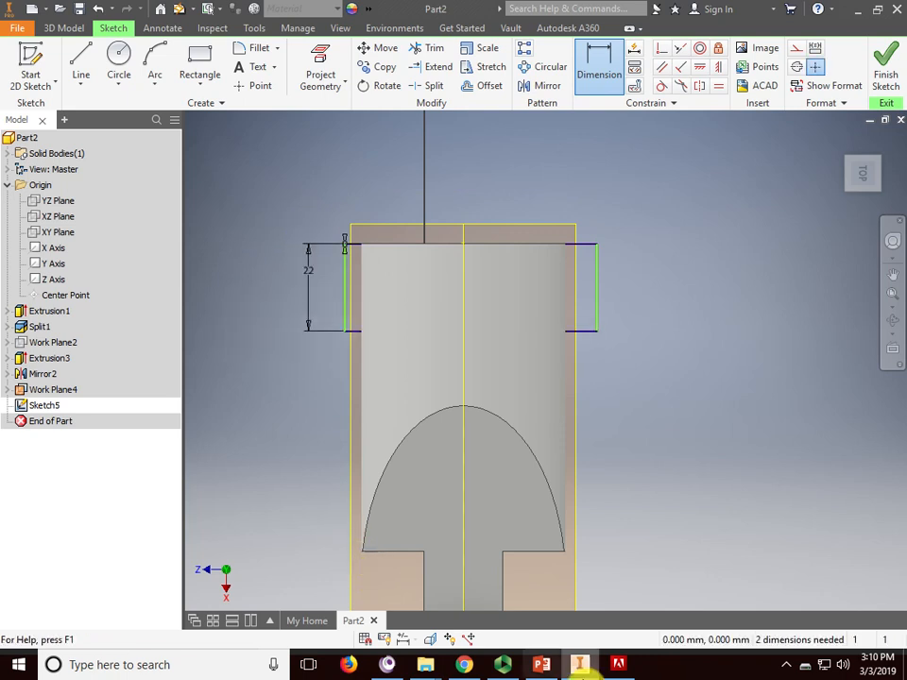
click(541, 665)
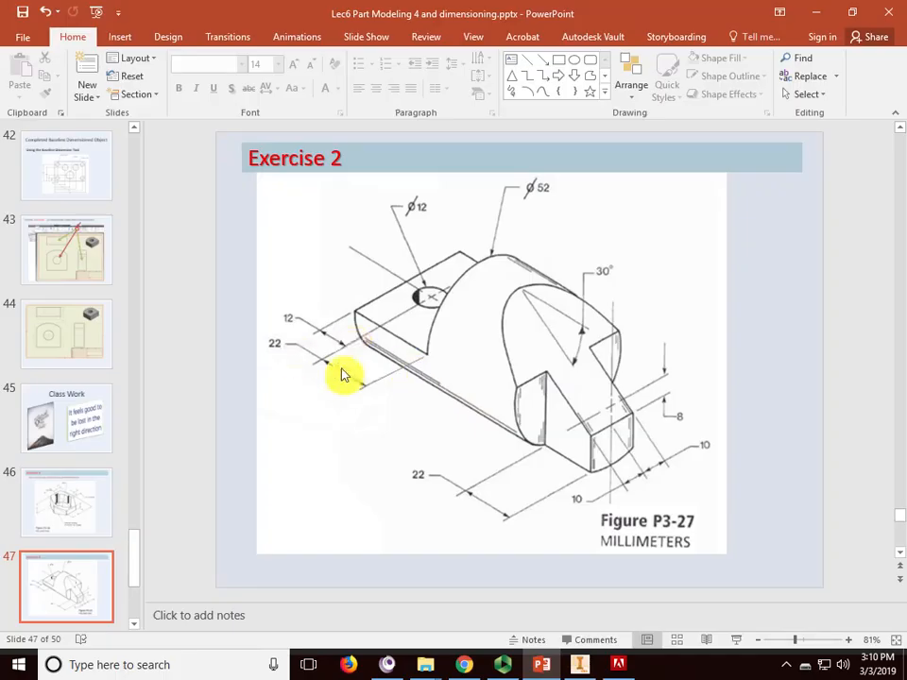
click(579, 664)
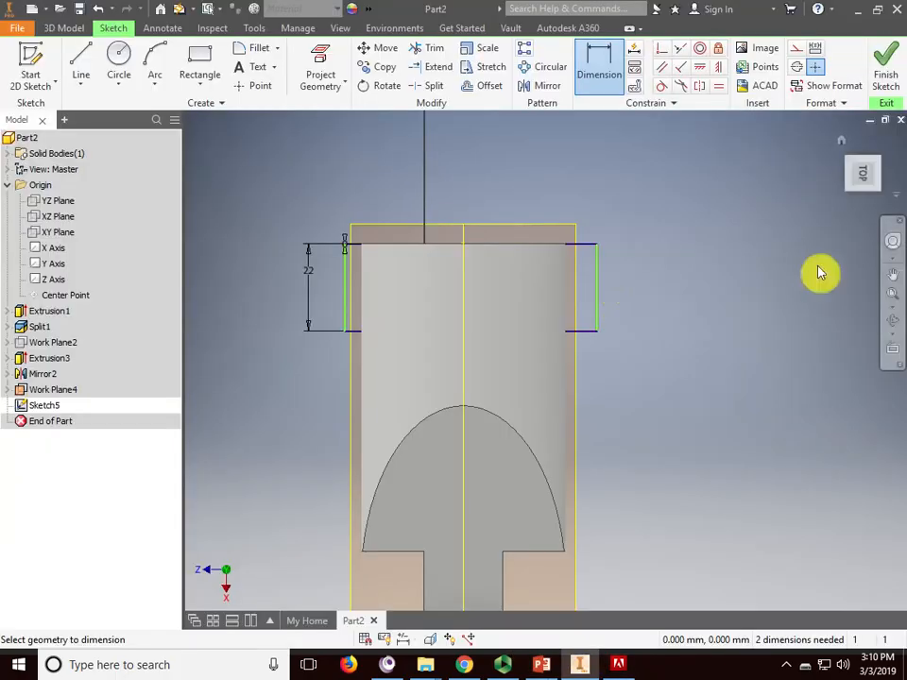
click(855, 156)
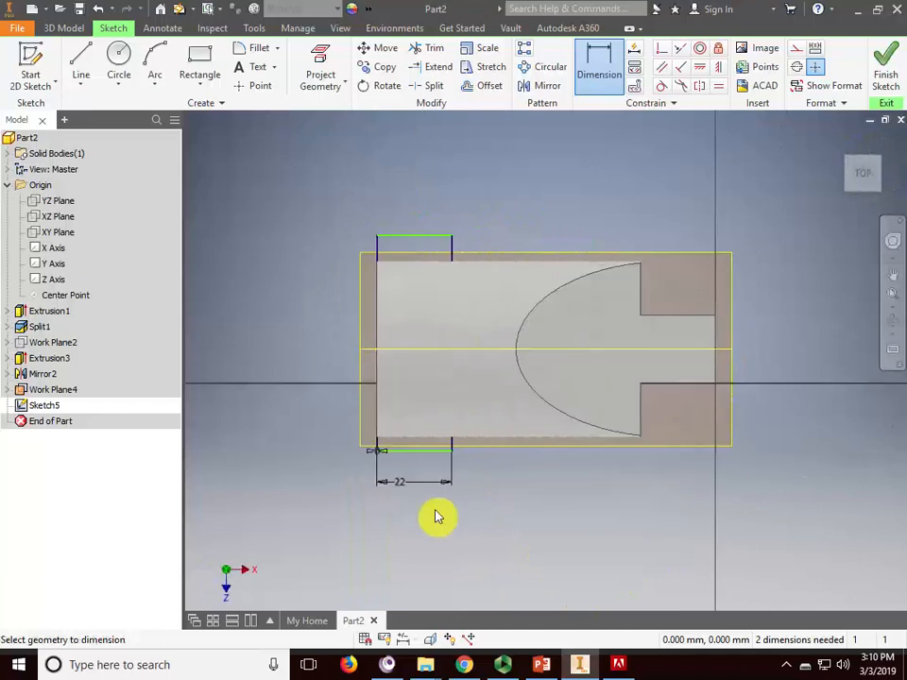
- Recheck the Exercise 2 drawing in PowerPoint, return to Inventor and set the rectangle's length along the cylinder to 34 mm
click(573, 666)
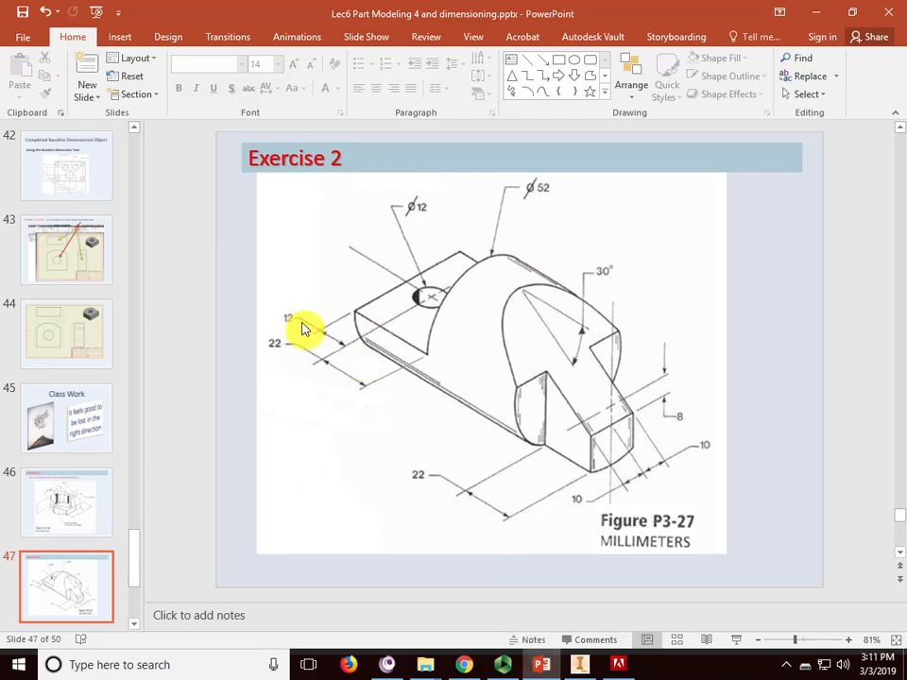
key(alt+Tab)
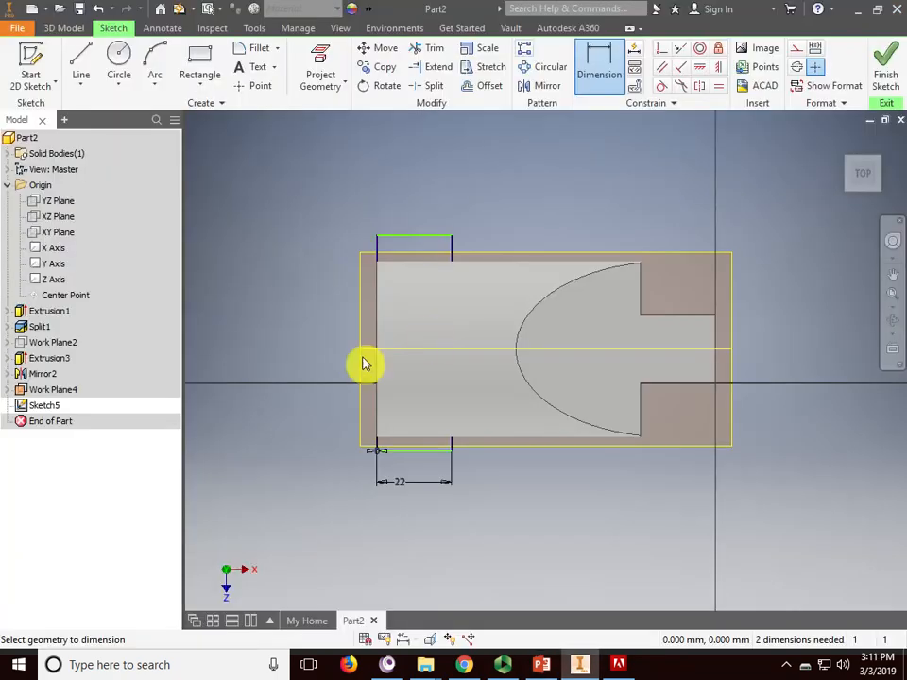
click(403, 487)
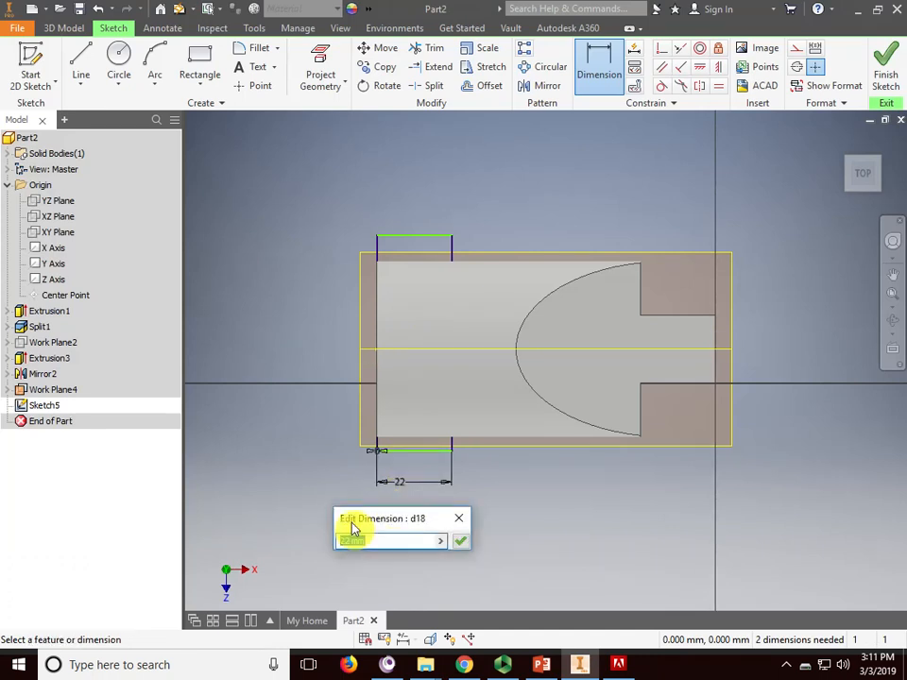
text(34)
key(Return)
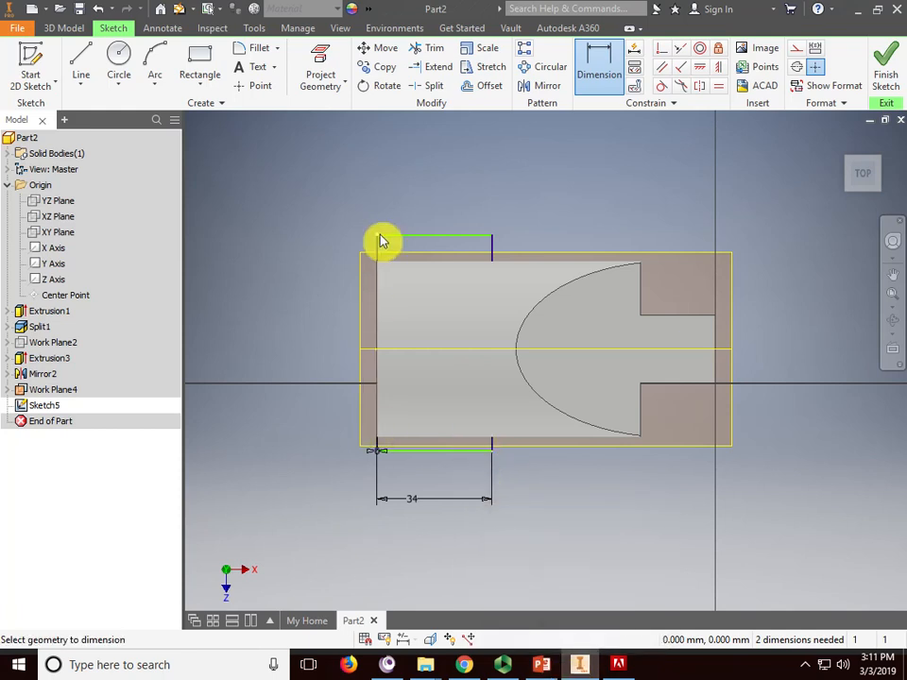
- Finish the sketch and extrude the rectangle upward as a 100 mm cut to form the flat rear ledge
click(886, 68)
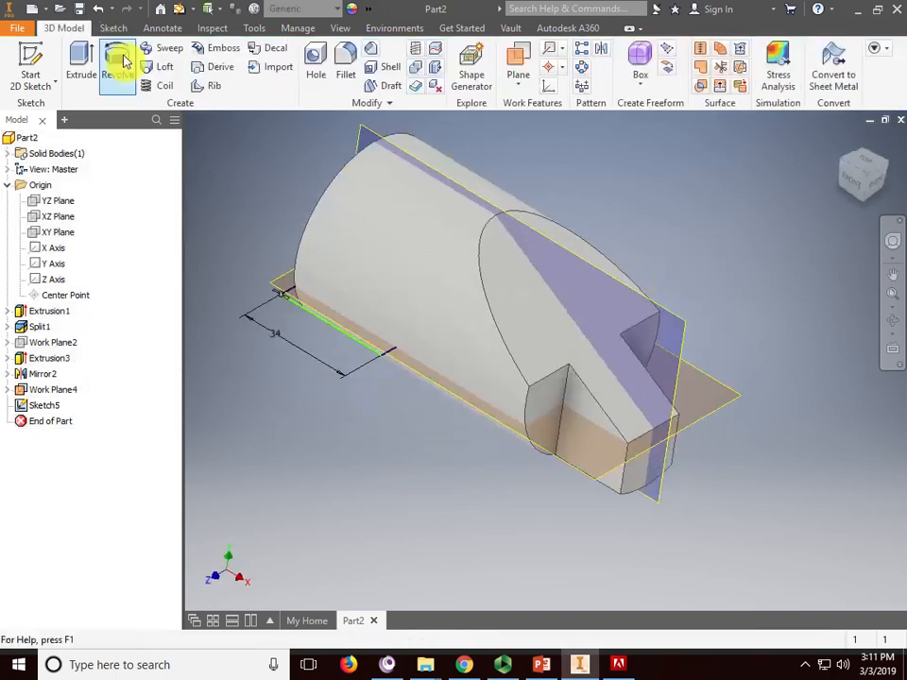
click(85, 59)
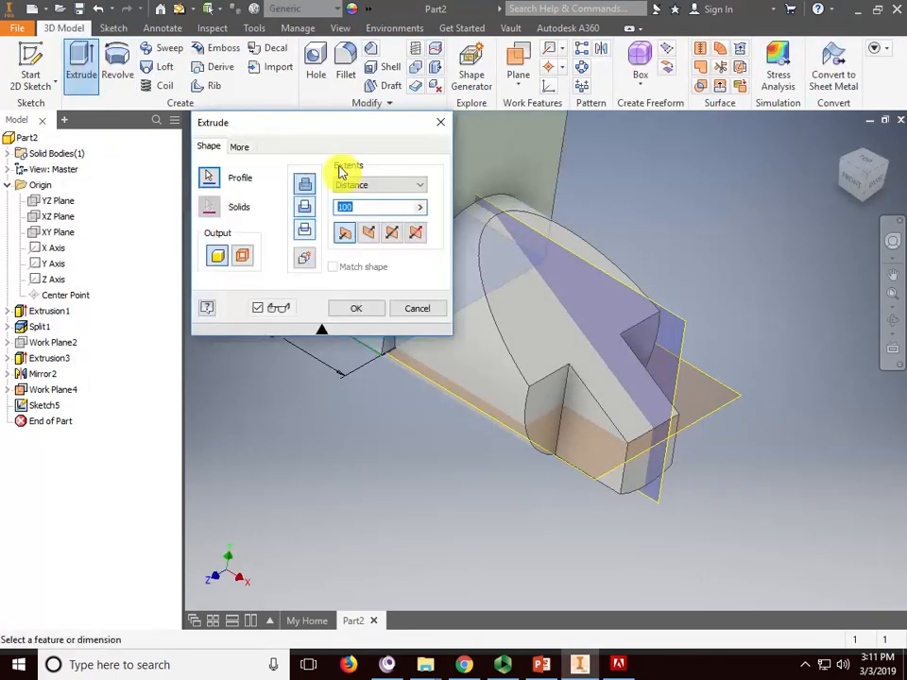
drag(334, 134, 281, 112)
scroll(468, 530, down, 4)
click(221, 190)
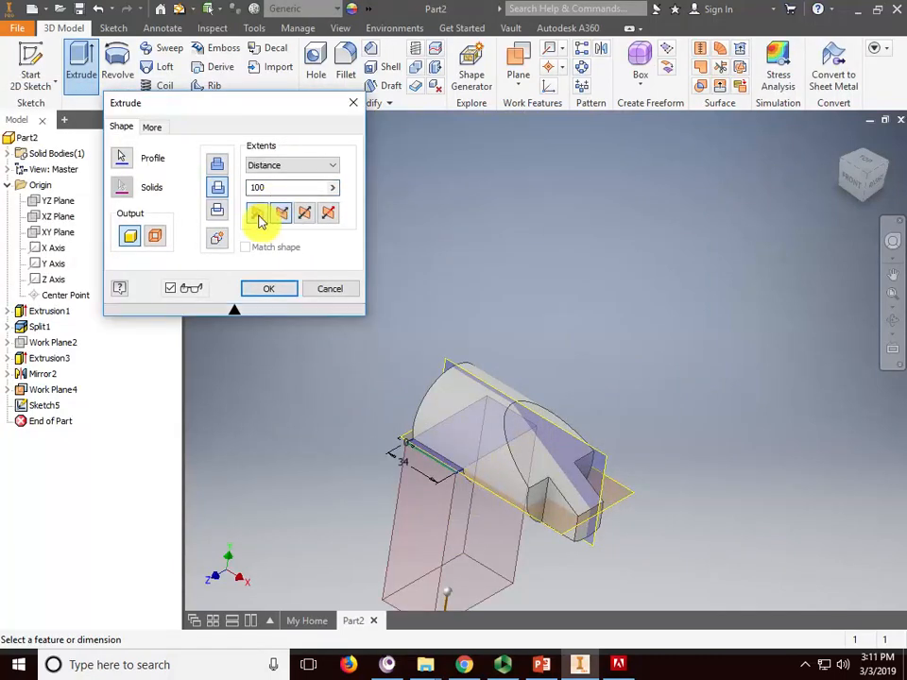
click(258, 215)
click(270, 289)
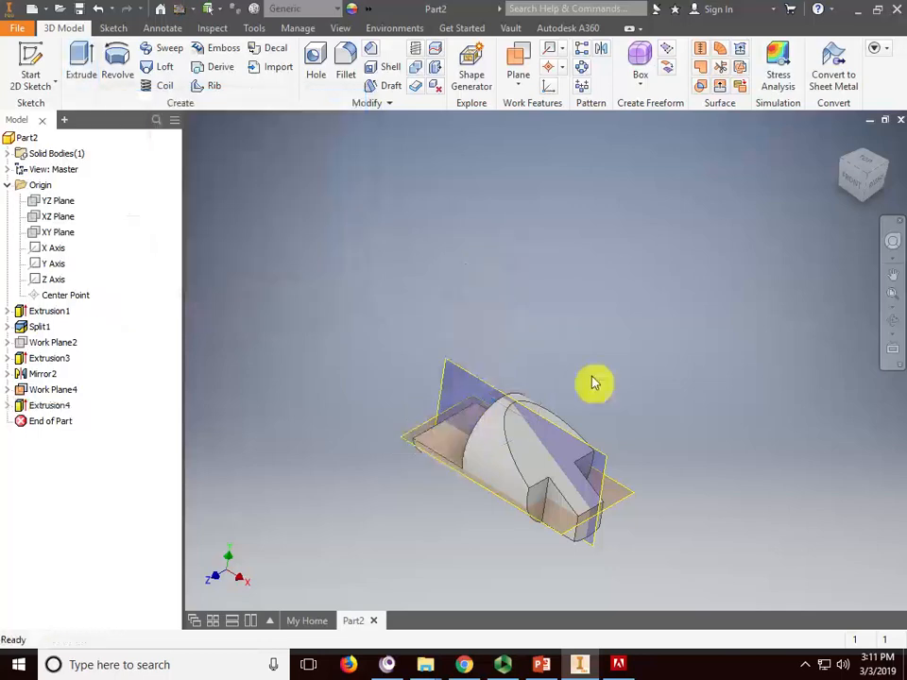
- Hide the horizontal work plane used for the ledge sketch and the vertical work plane along the cylinder
middle_drag(593, 383, 518, 259)
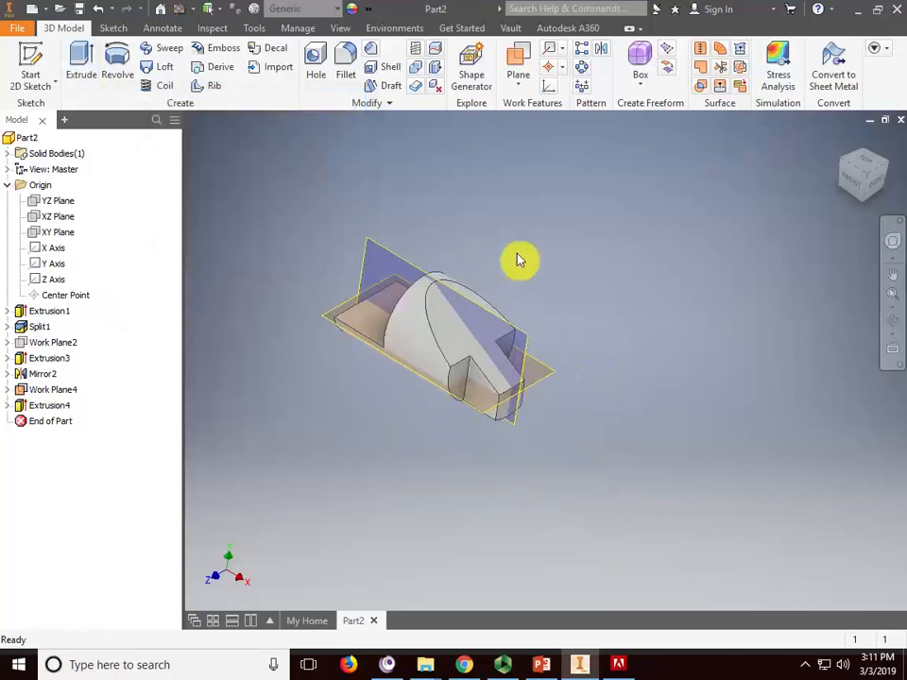
right_click(71, 393)
click(93, 405)
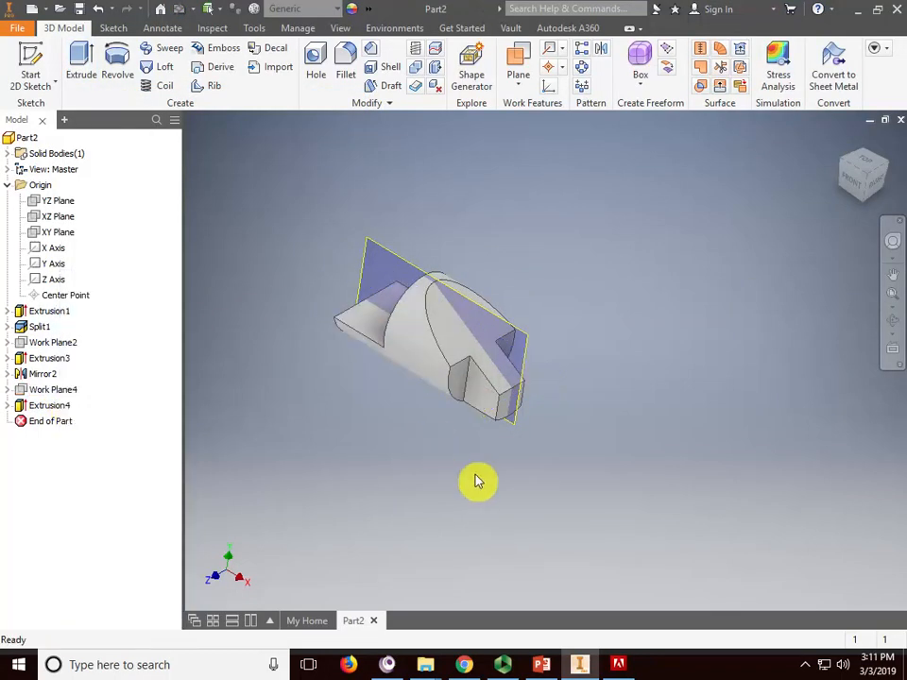
middle_drag(476, 480, 489, 492)
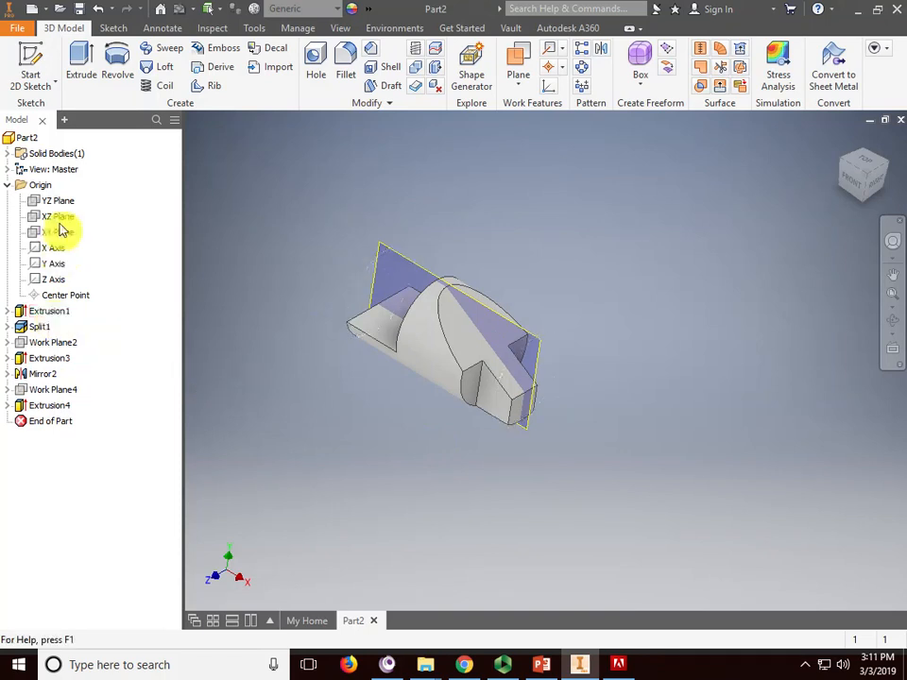
click(412, 272)
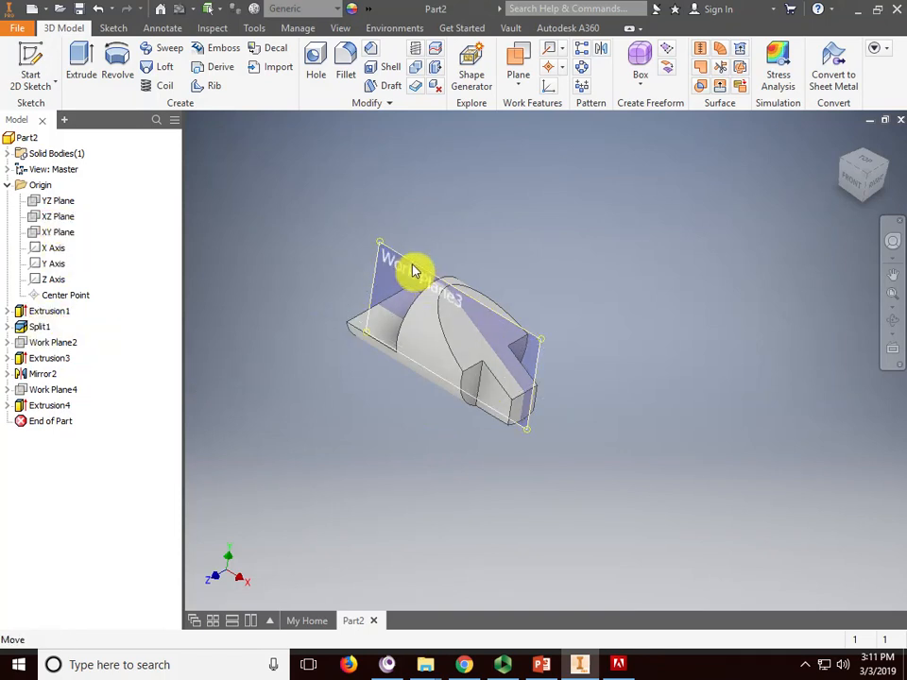
right_click(412, 271)
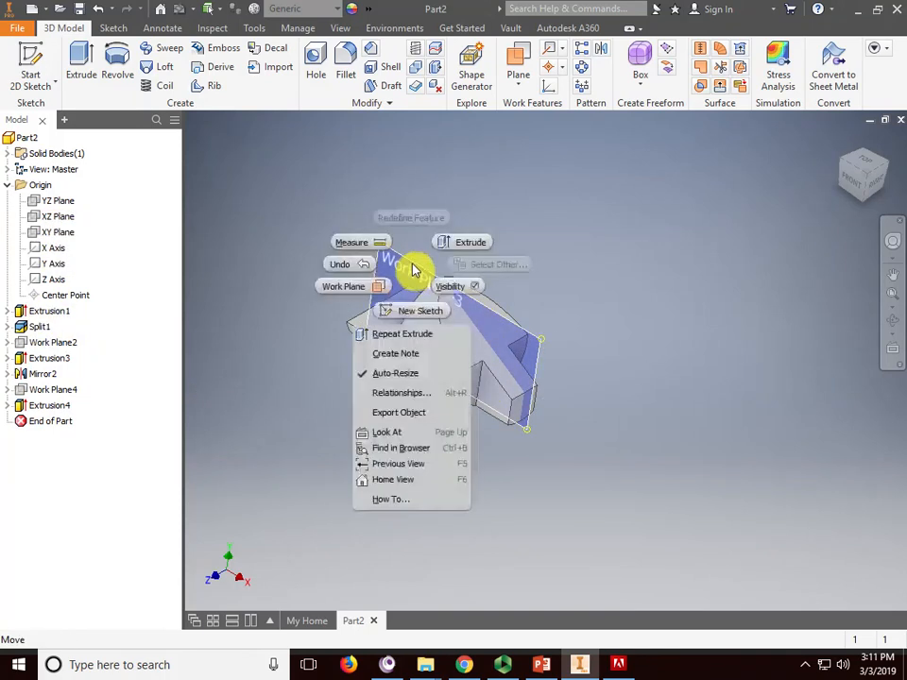
click(475, 288)
- Inspect the flat rear ledge up close and switch to PowerPoint to check the hole dimensions on the Exercise 2 drawing
scroll(556, 389, up, 2)
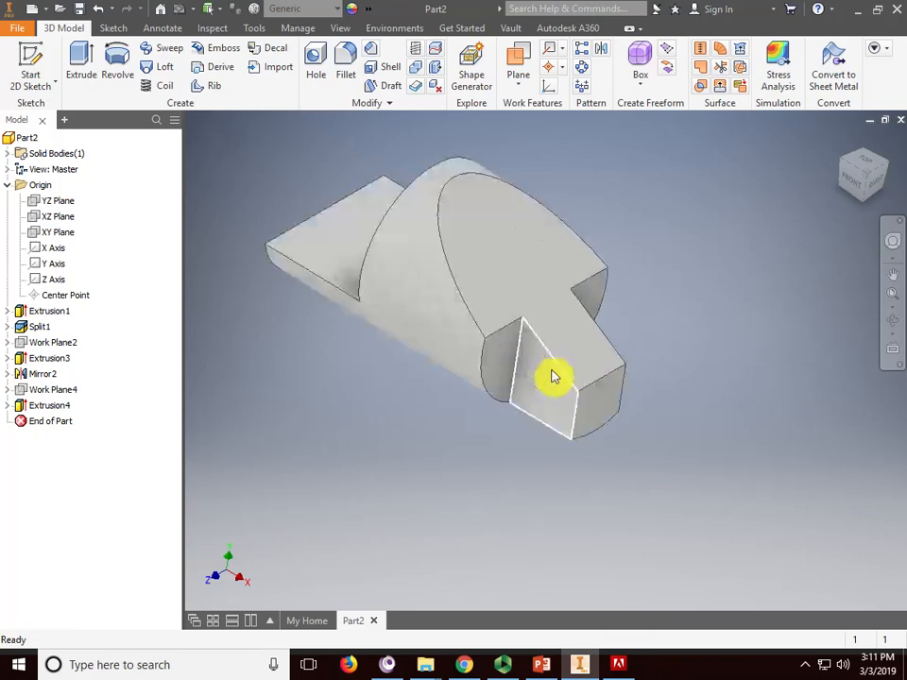
scroll(439, 330, up, 4)
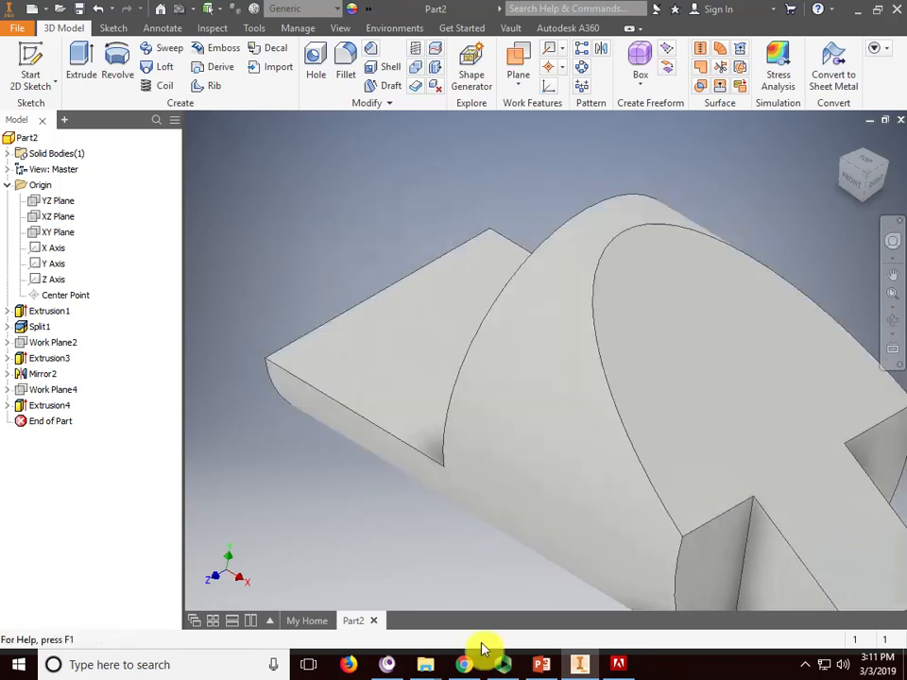
click(542, 664)
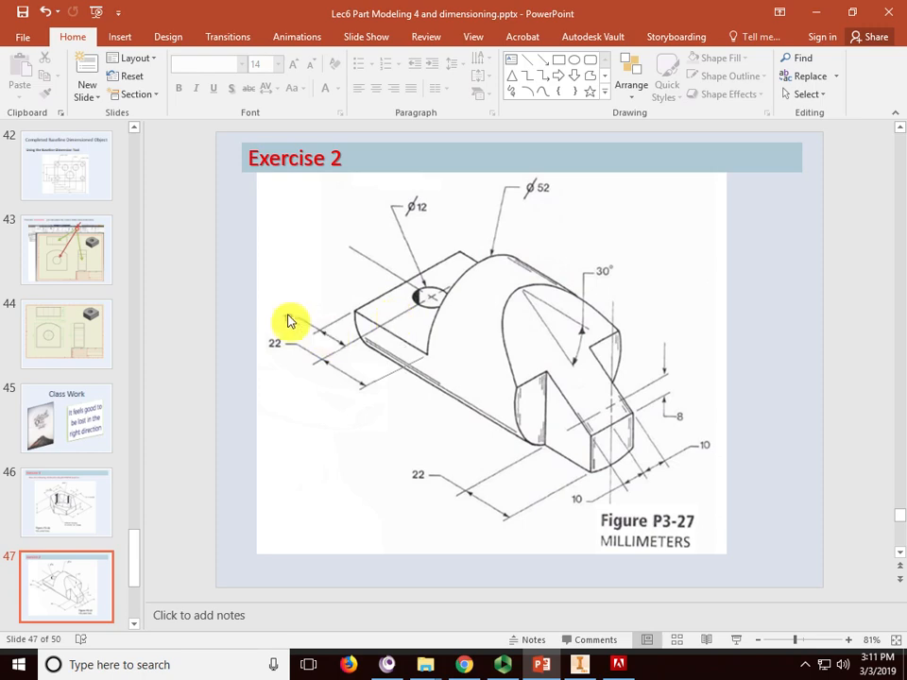
- Return to Inventor and start a hole on the flat rear ledge, positioned 12 mm from the ledge's rear end edge
click(580, 663)
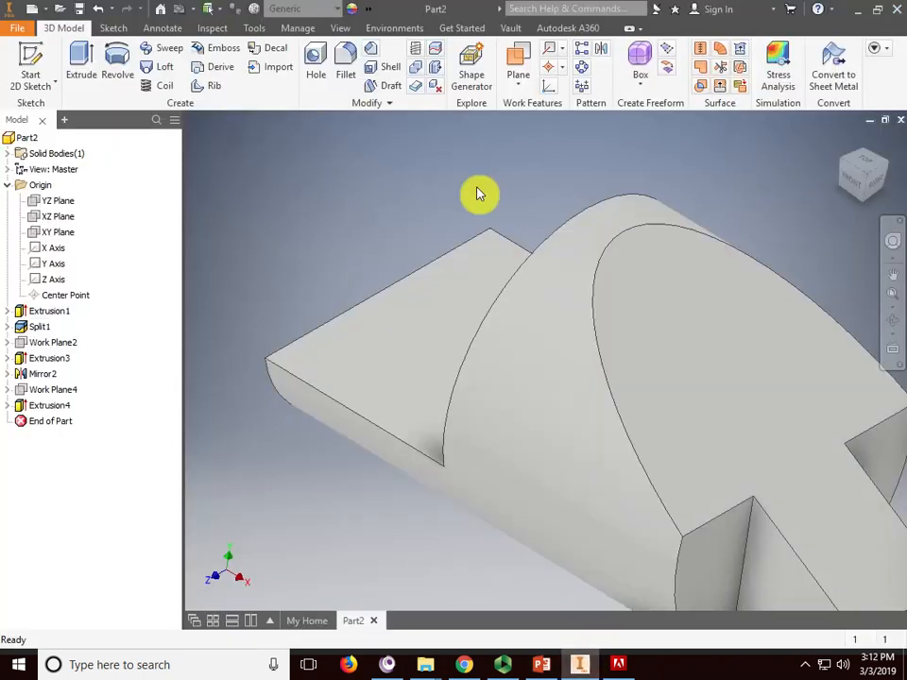
click(315, 64)
drag(340, 129, 165, 73)
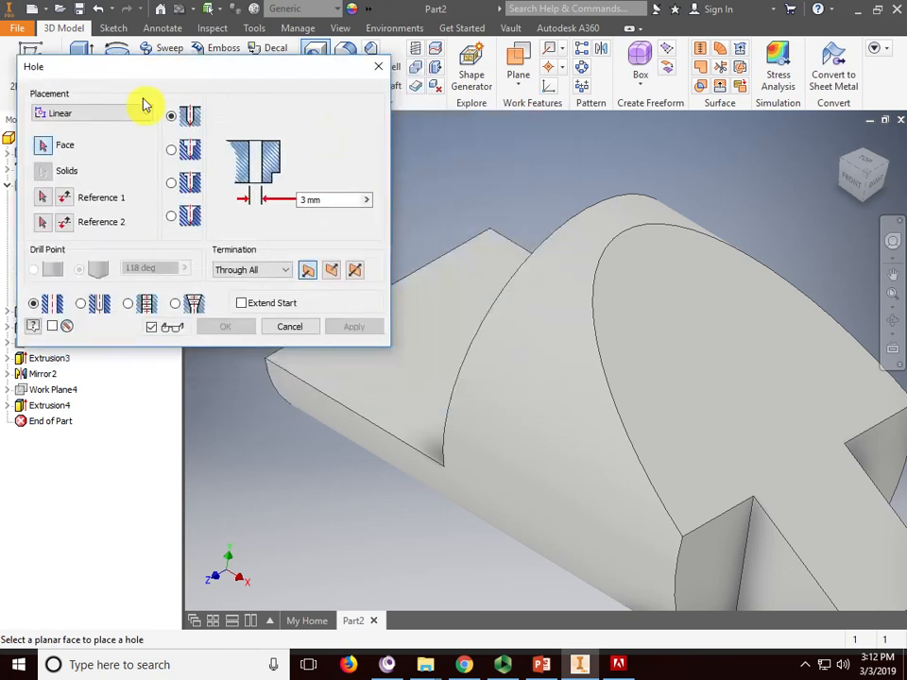
click(427, 325)
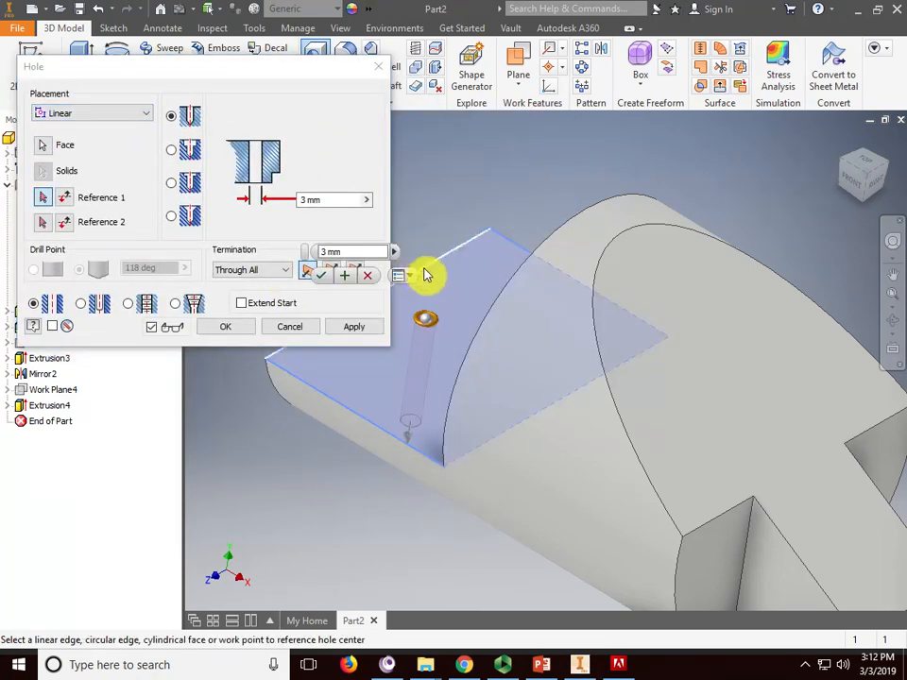
click(426, 272)
drag(272, 77, 221, 51)
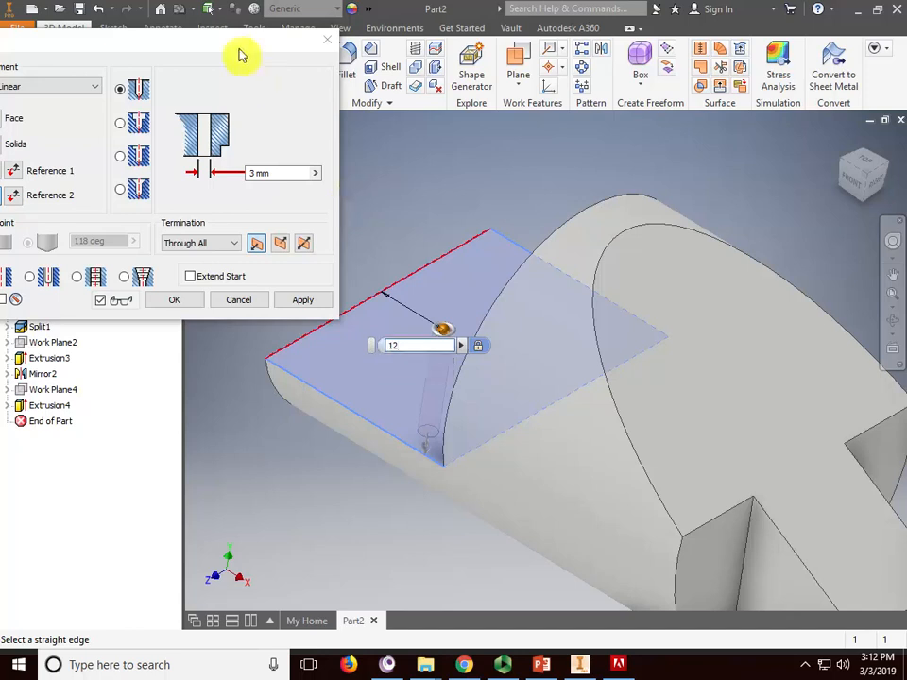
drag(240, 47, 303, 29)
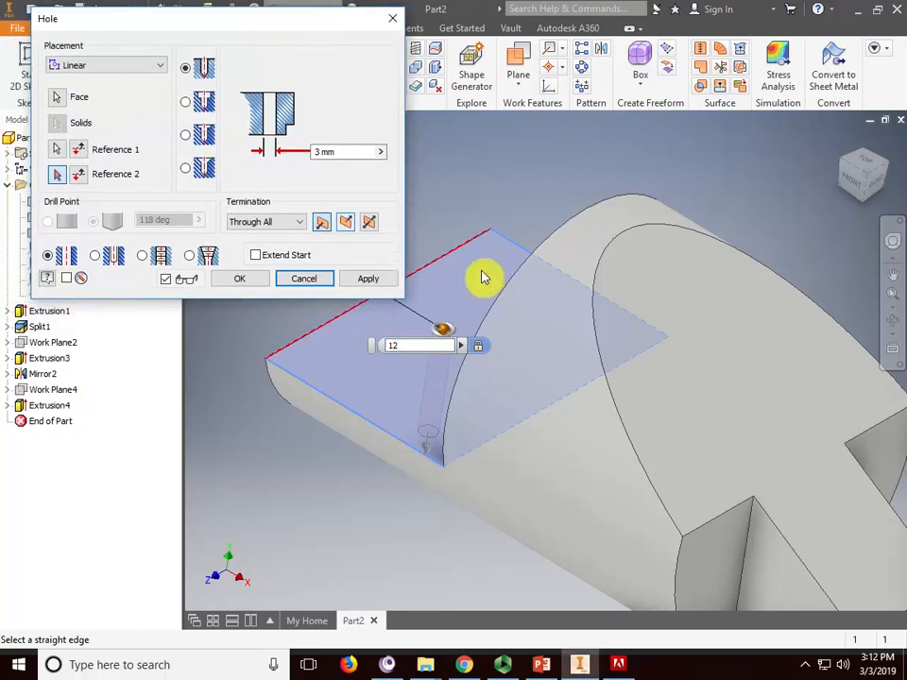
- Reference the hole to the ledge's side edge along the cylinder, recheck the PowerPoint drawing, and set that distance to 26 mm in Inventor
click(526, 255)
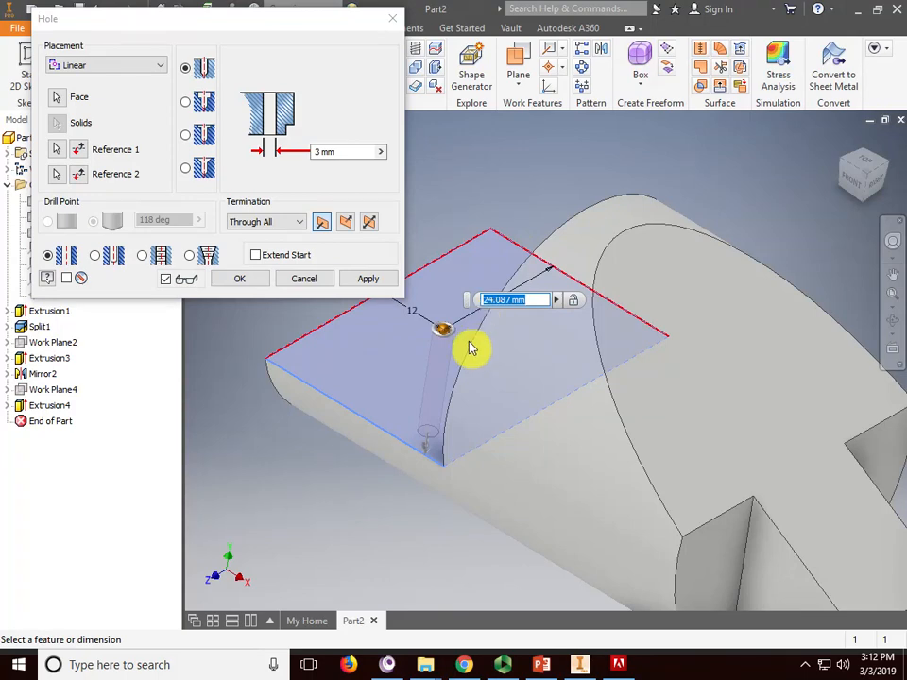
key(alt+Tab)
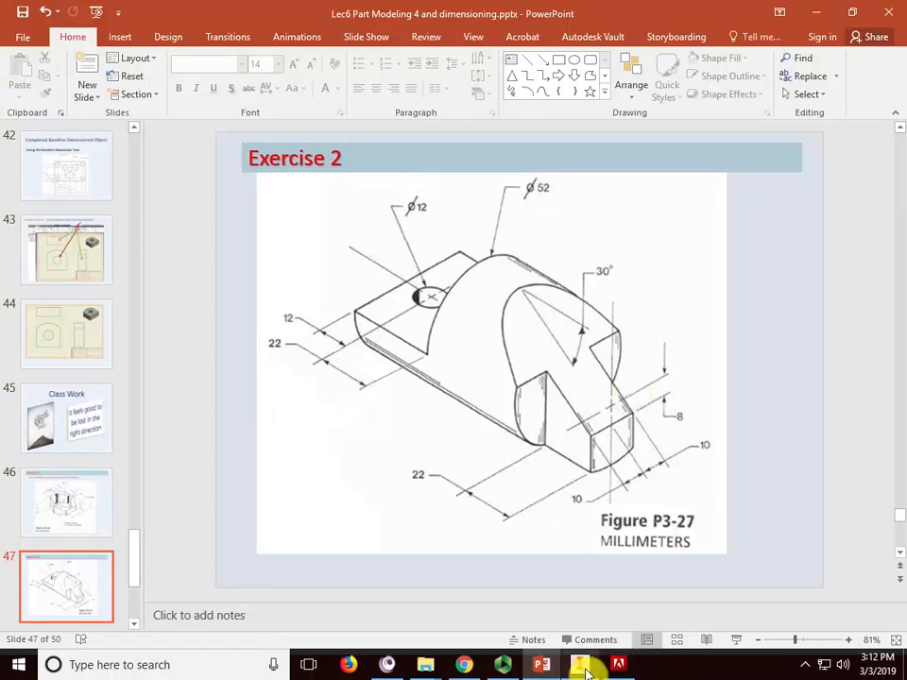
mouse_move(581, 664)
click(578, 582)
click(484, 300)
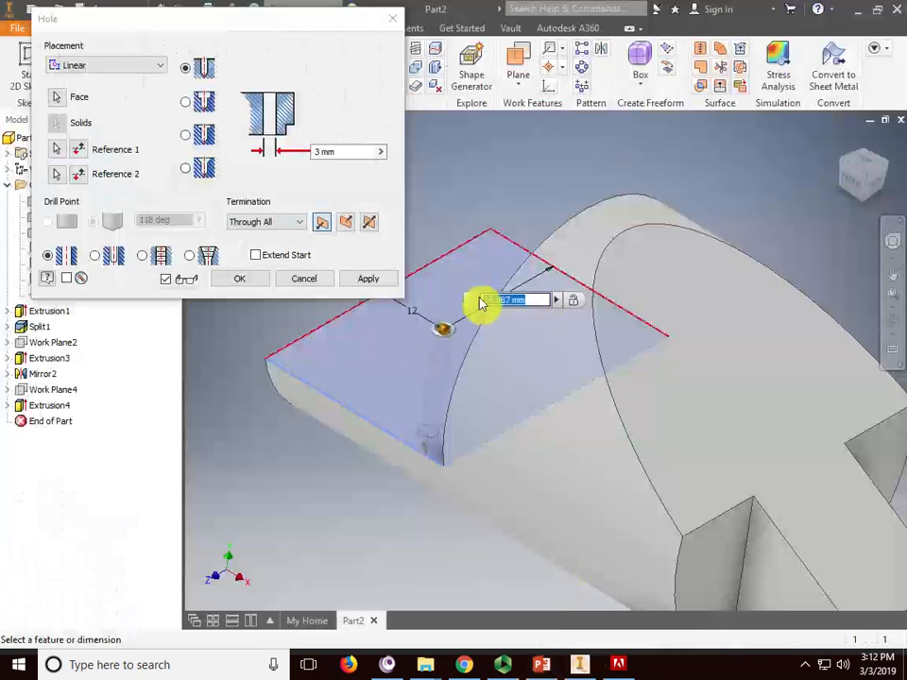
text(26)
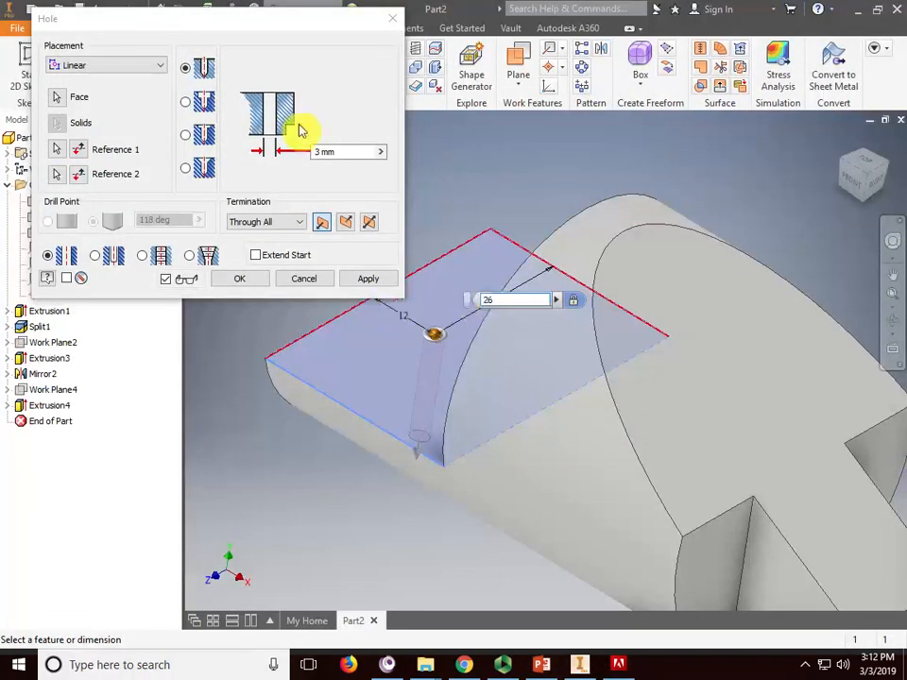
- Check the hole diameter on the PowerPoint drawing, return to Inventor and create the through-all hole with a 12 mm diameter
key(alt+Tab)
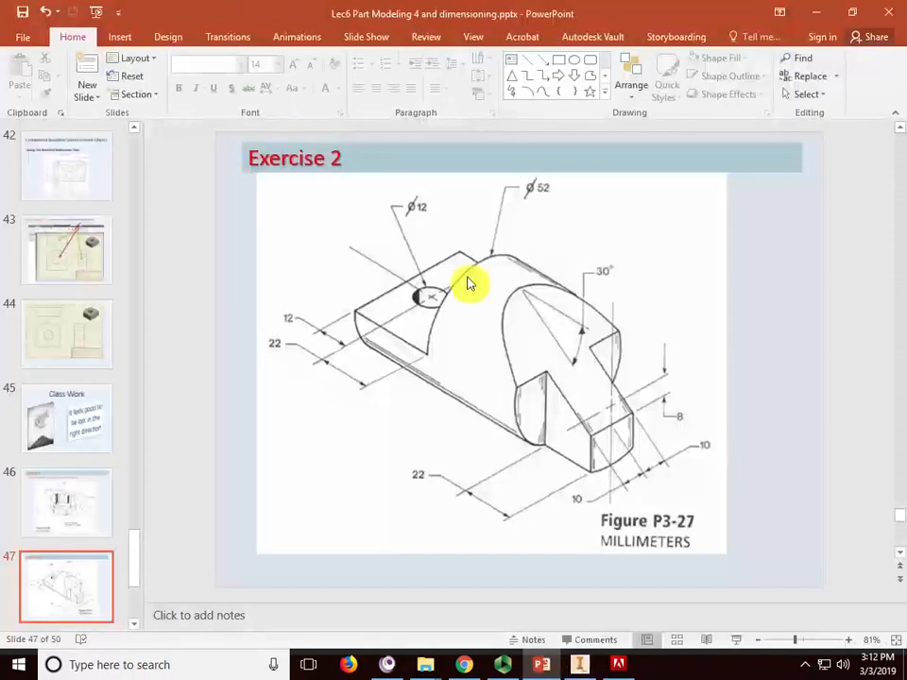
click(579, 664)
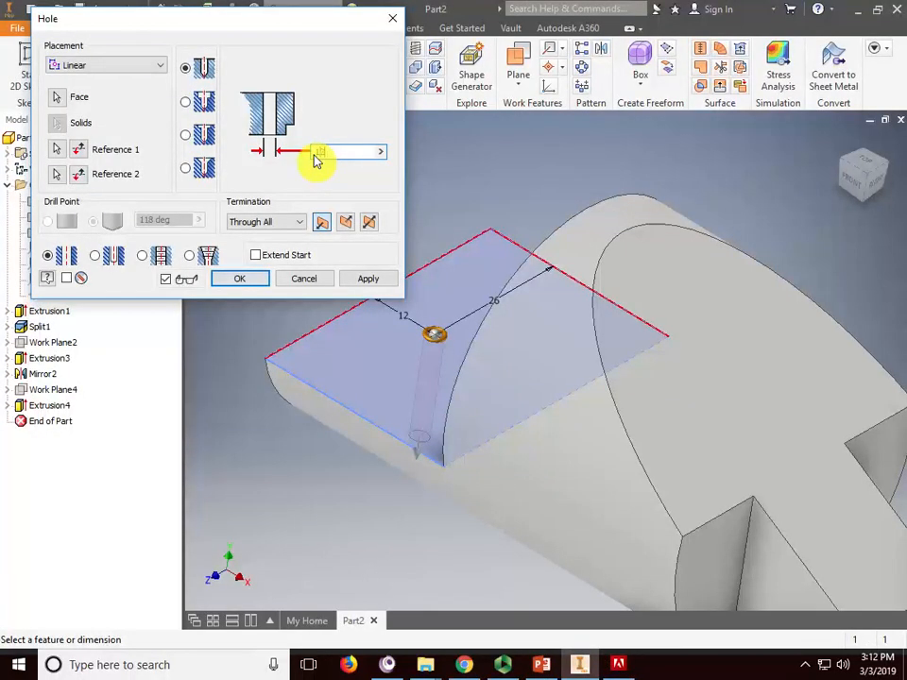
text(12)
click(346, 279)
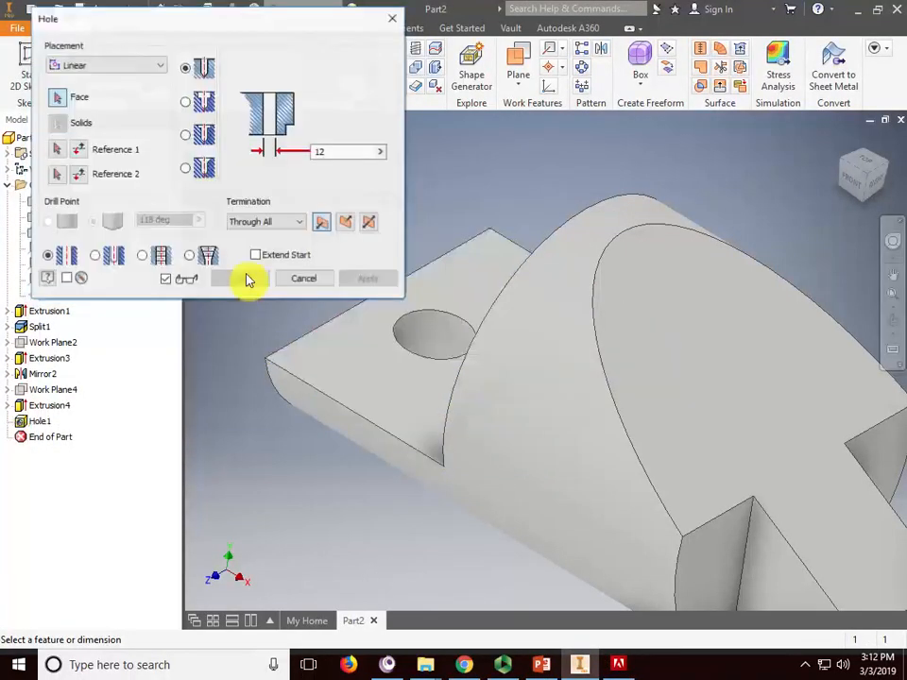
click(300, 280)
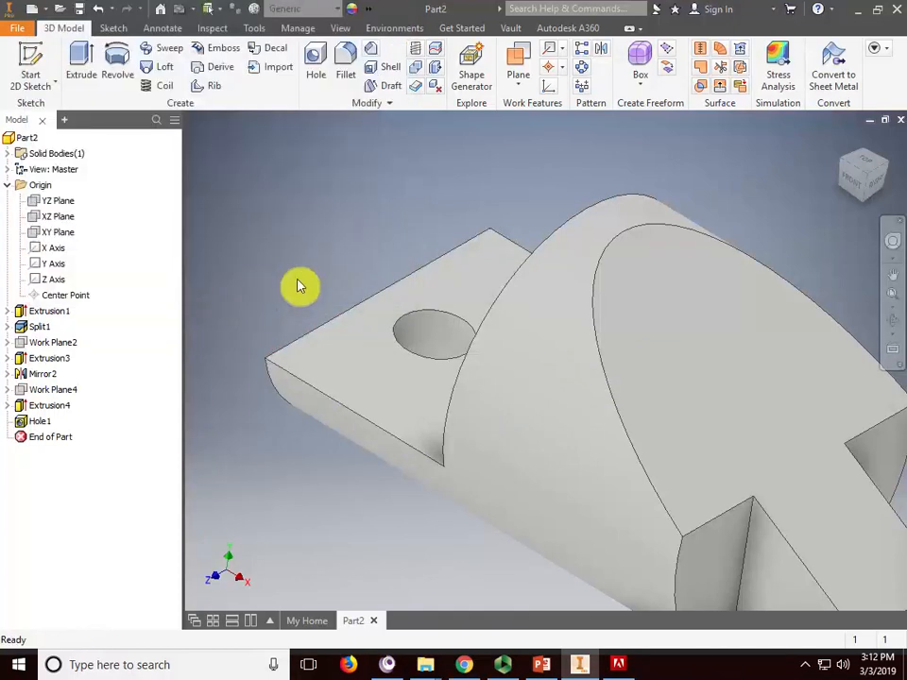
- Reopen the ledge hole for editing, review its placement, diameter and termination settings, and close it without changes
right_click(42, 423)
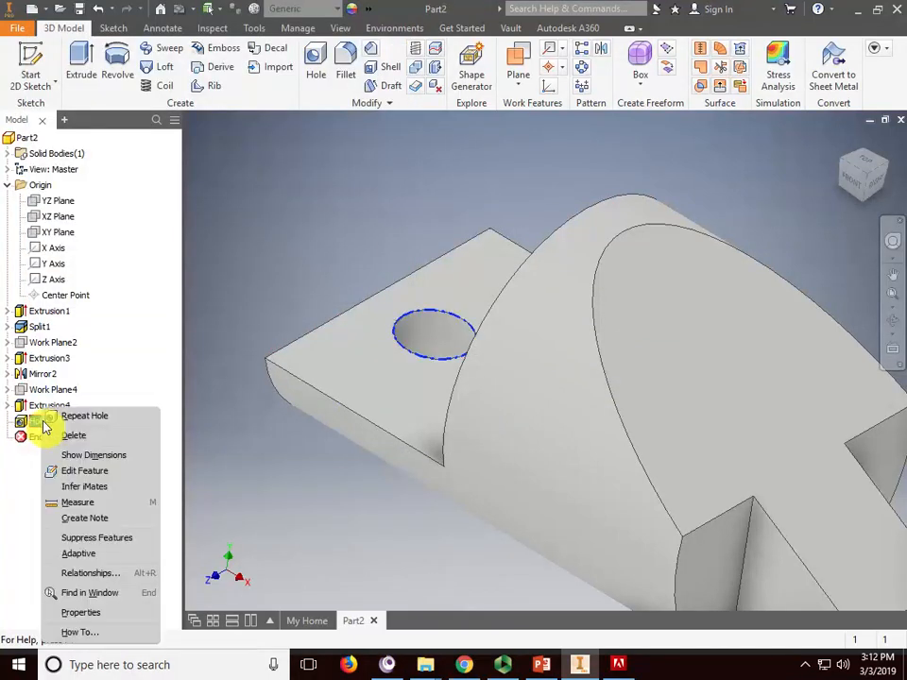
click(95, 471)
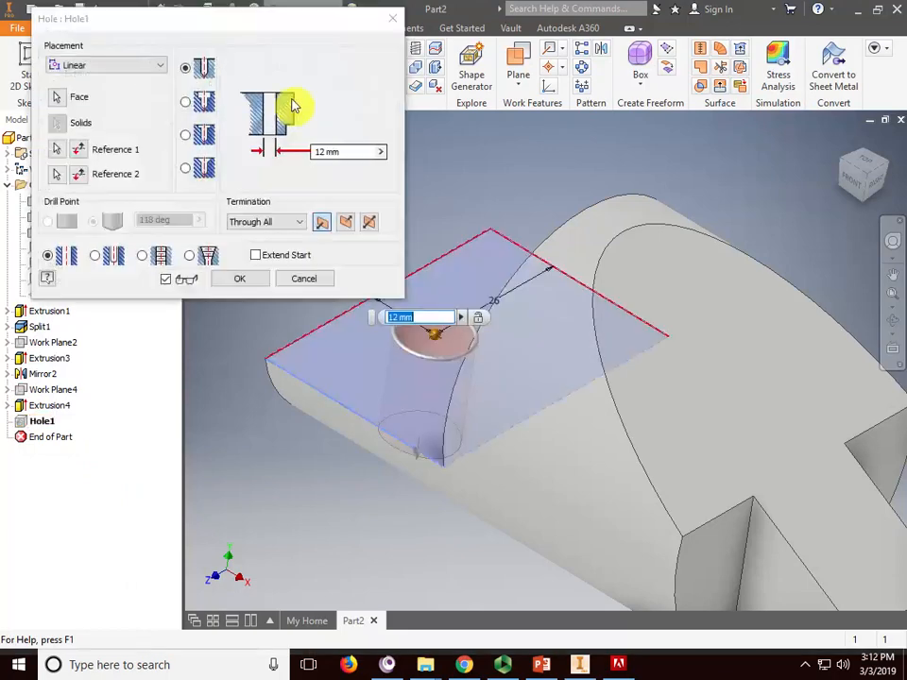
drag(260, 19, 227, 13)
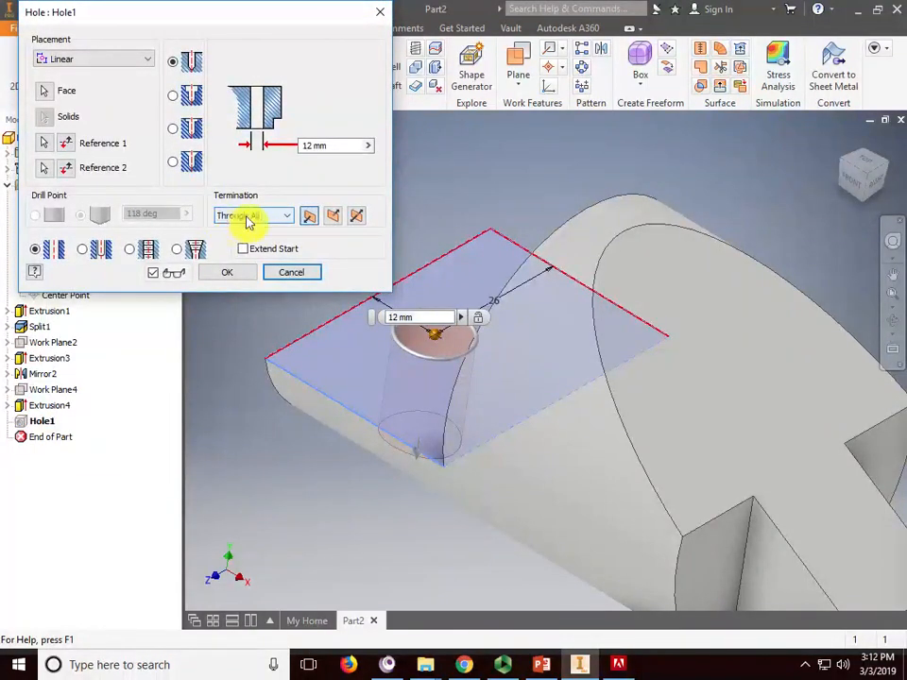
click(238, 276)
- Examine the ledge hole in a rotated view and inspect the part's profile from the front, upper front and right side
click(890, 320)
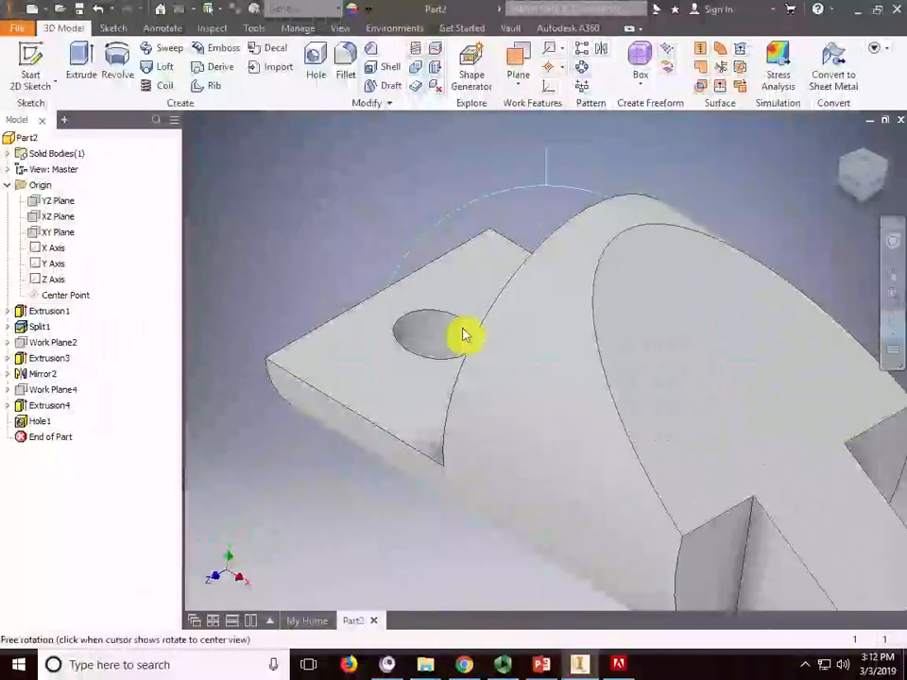
drag(463, 334, 613, 283)
right_click(613, 284)
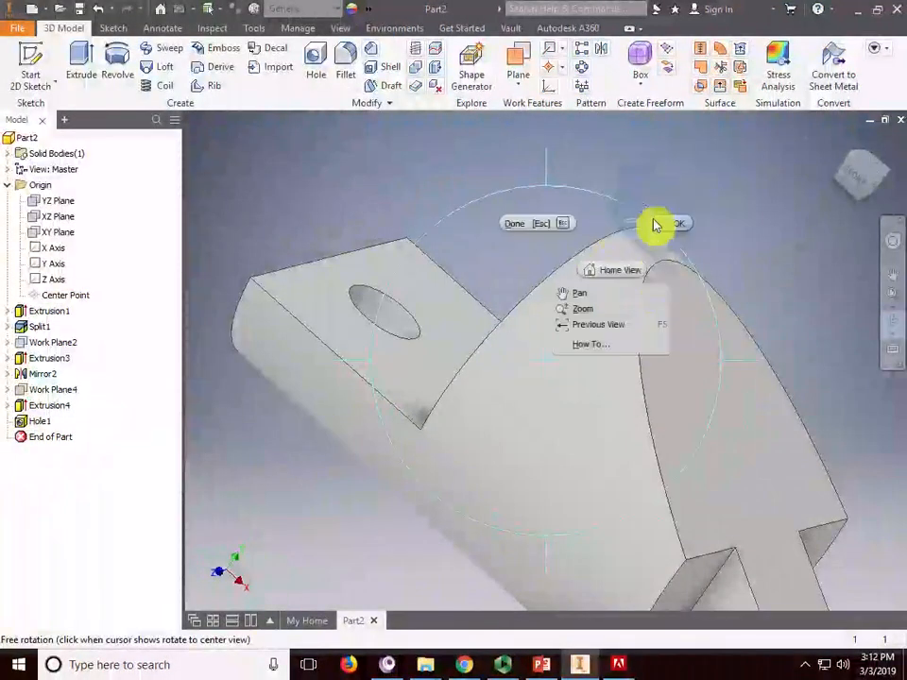
click(661, 224)
click(851, 193)
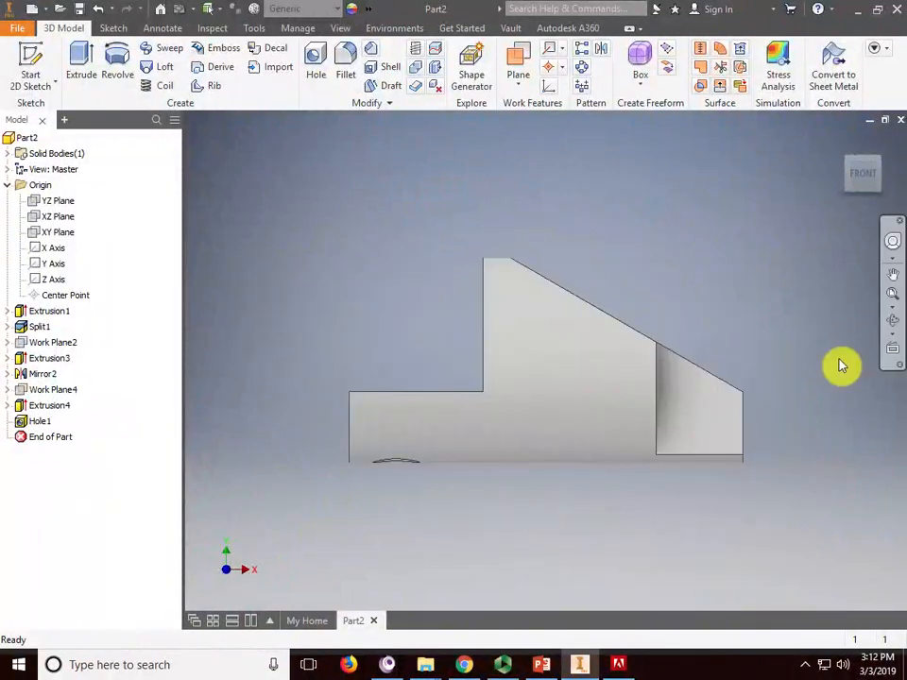
click(868, 156)
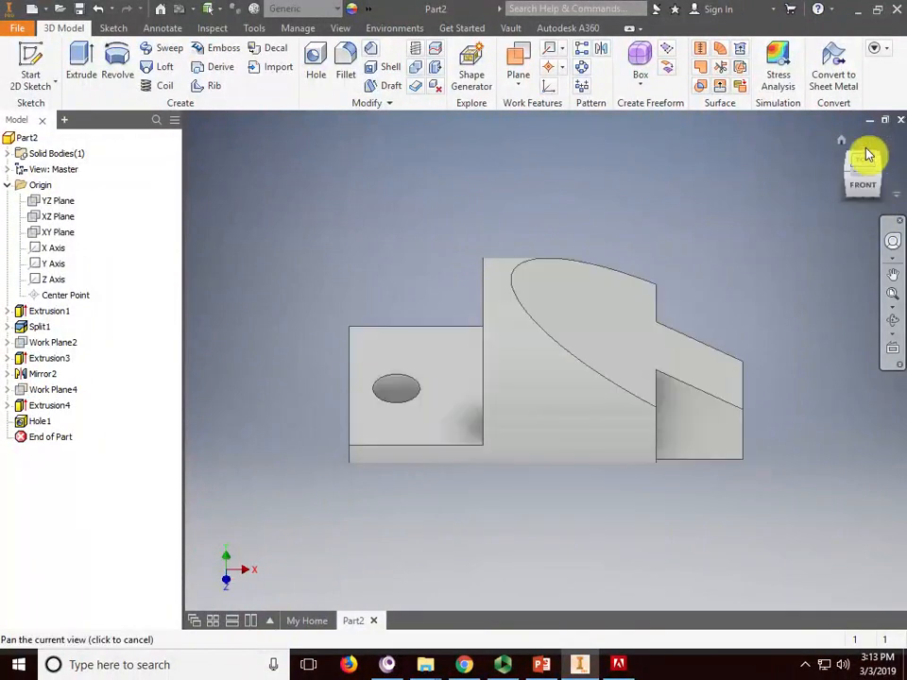
click(889, 176)
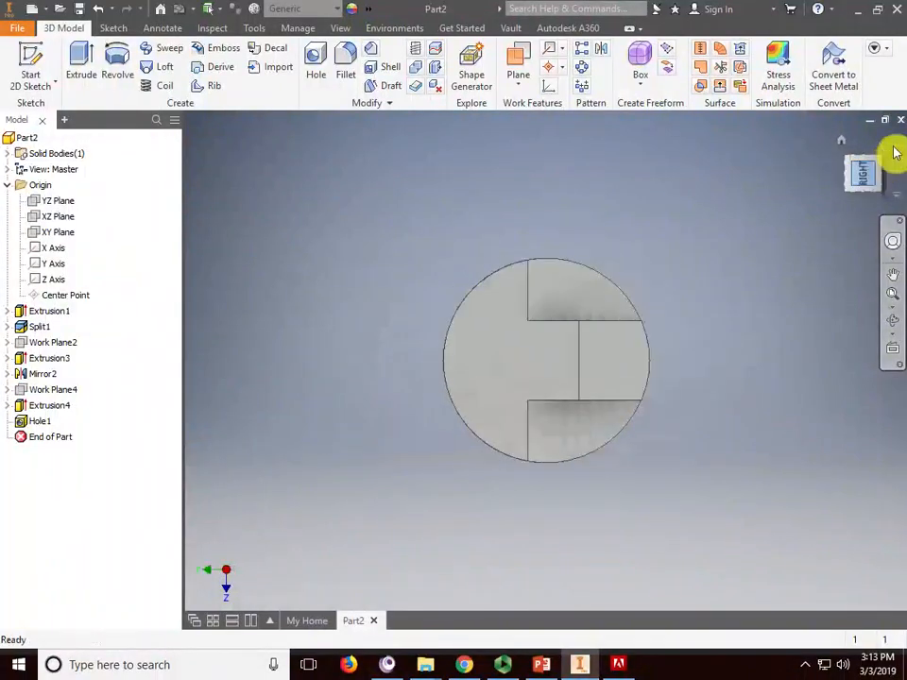
click(888, 142)
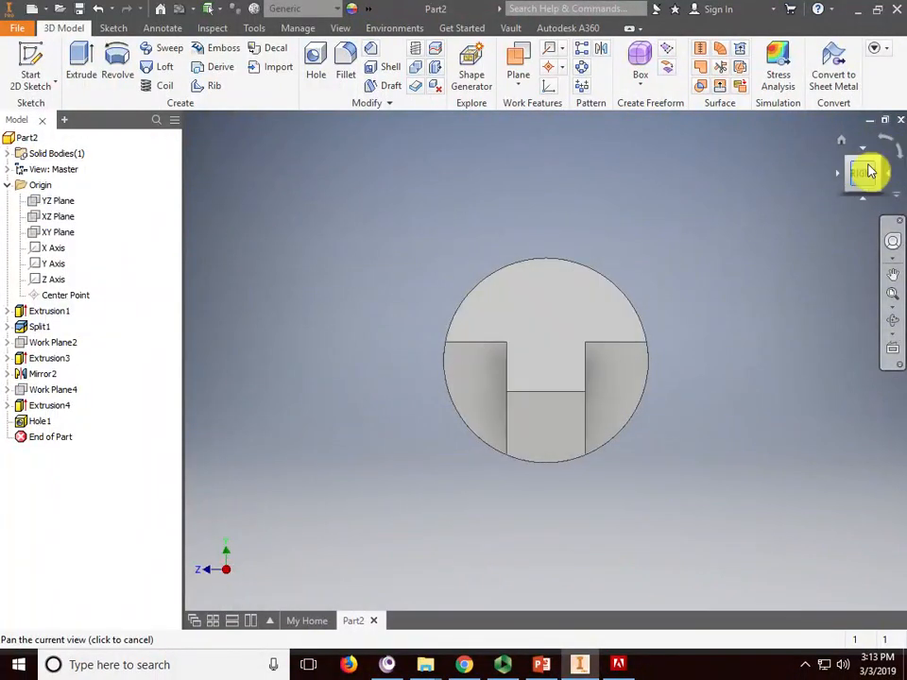
- Examine the whole part in 3D from its underside and cut end, and switch to PowerPoint to compare it with the Exercise 2 drawing
click(842, 141)
click(892, 322)
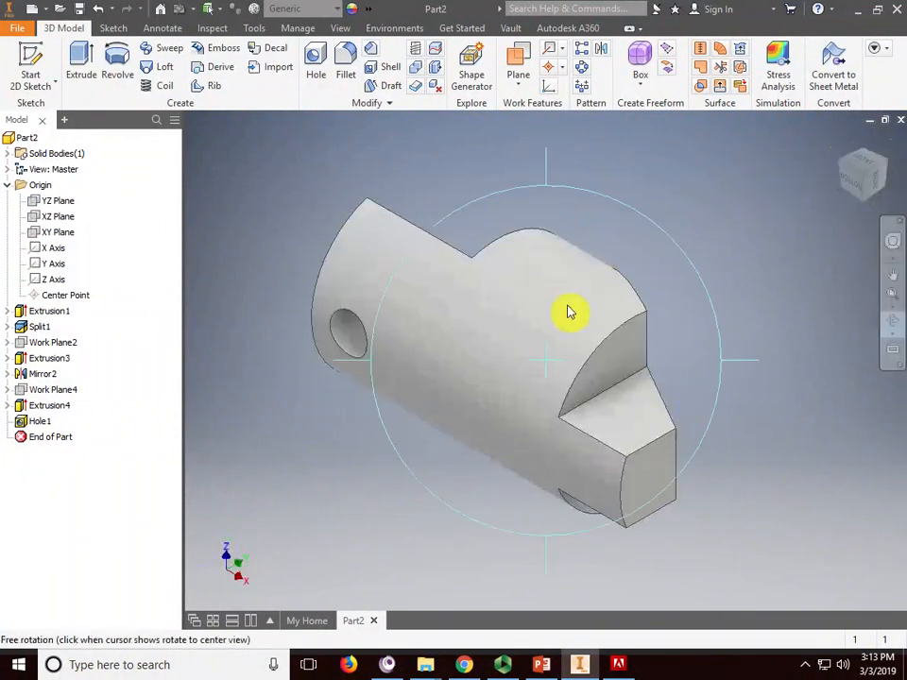
drag(571, 309, 367, 269)
right_click(376, 192)
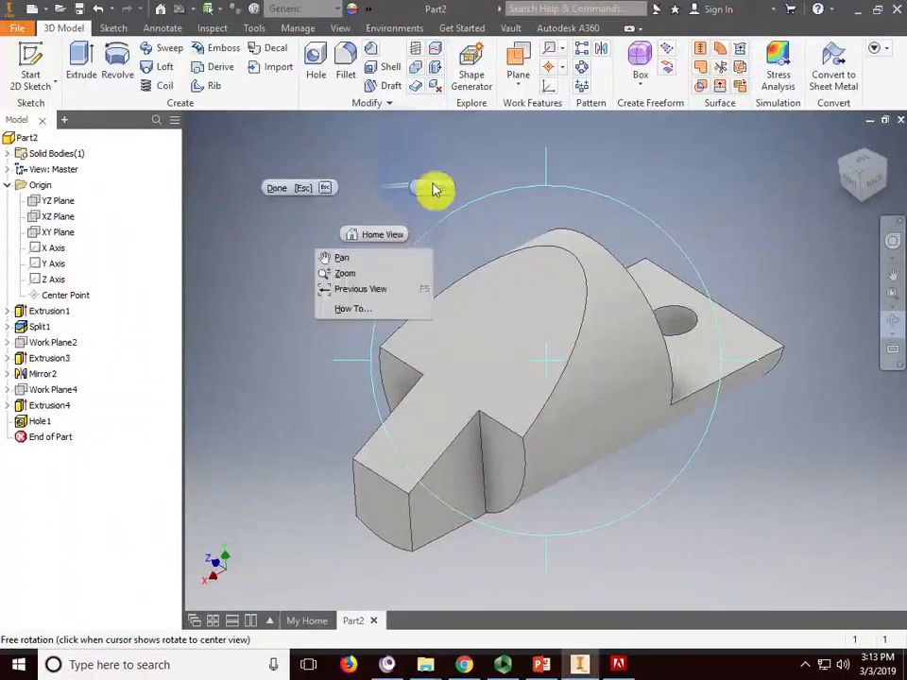
click(433, 186)
click(542, 667)
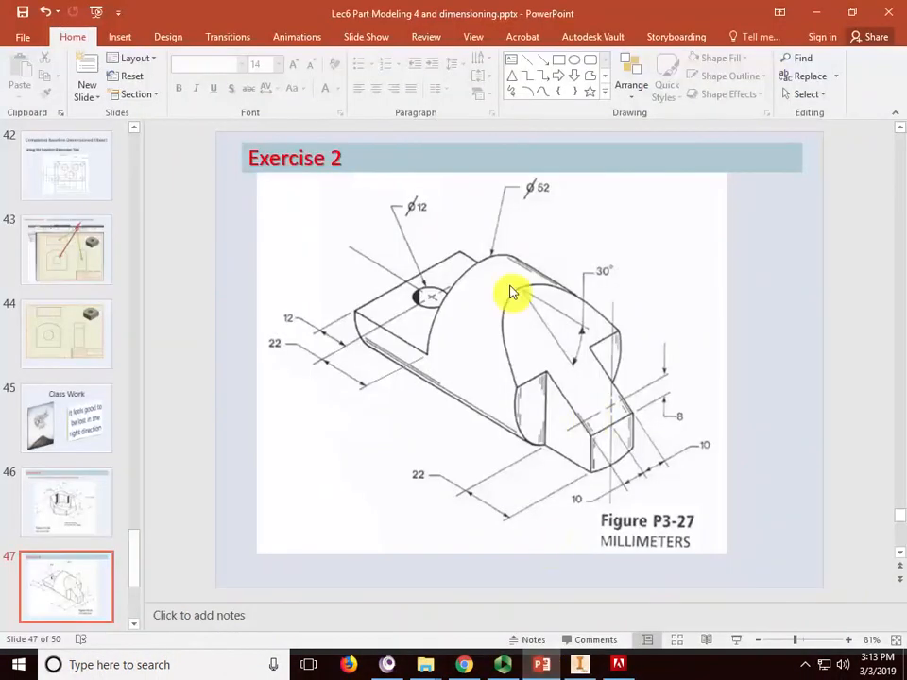